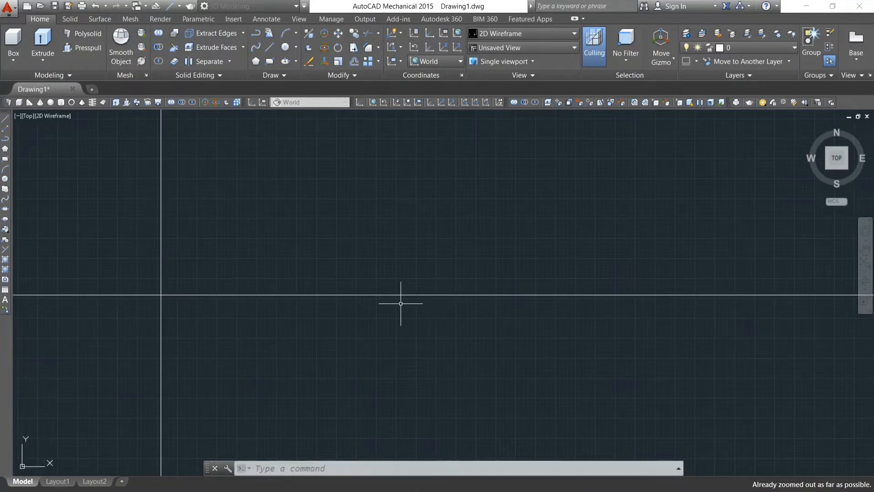
# Change the color of both crossing construction lines to Red
pyautogui.scroll(8, 137, 292)
pyautogui.scroll(-3, 337, 307)
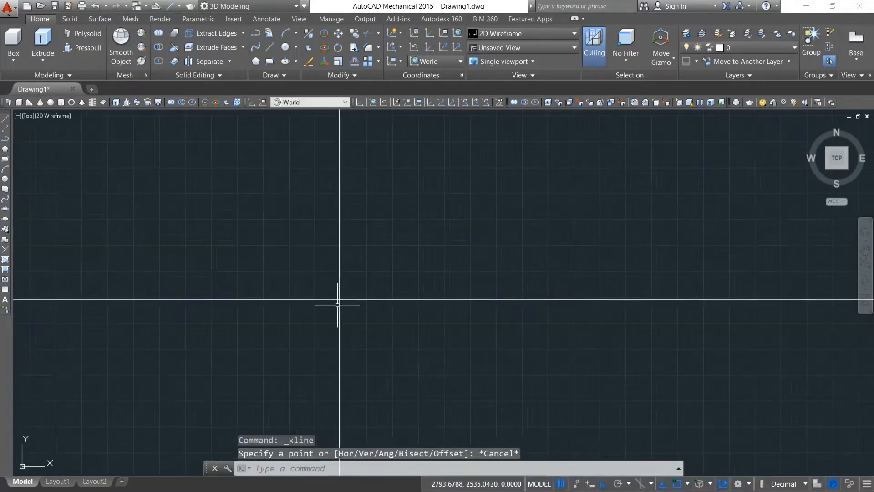
pyautogui.click(390, 328)
pyautogui.click(291, 240)
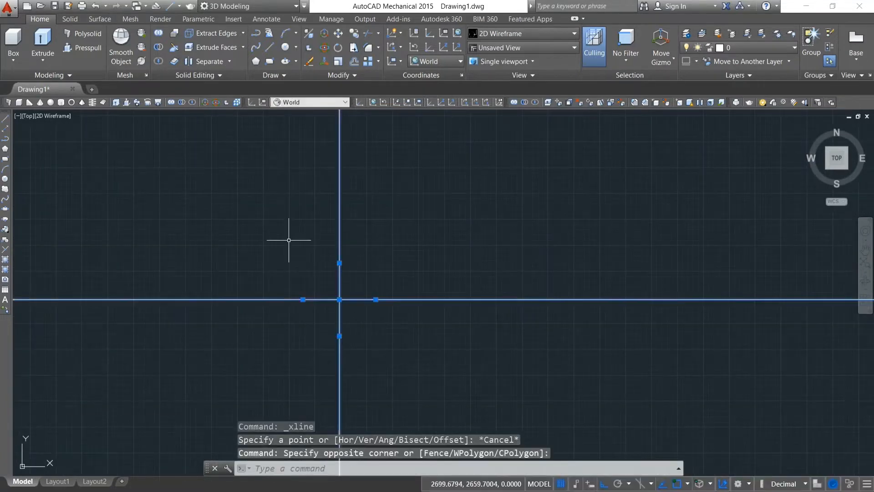
pyautogui.doubleClick(457, 299)
pyautogui.click(571, 244)
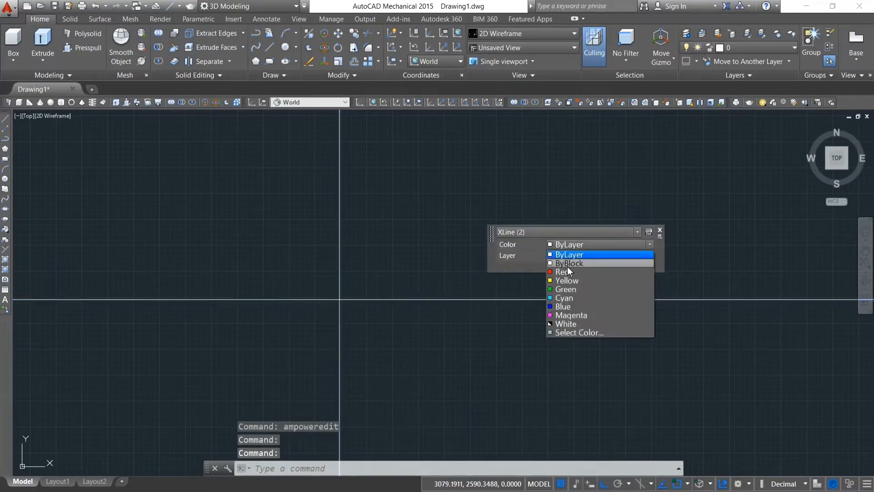
pyautogui.click(566, 269)
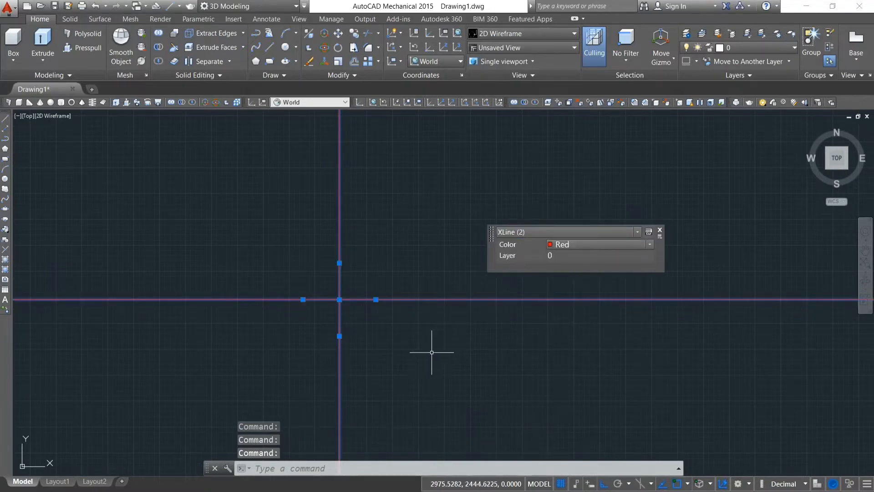
pyautogui.press('Escape')
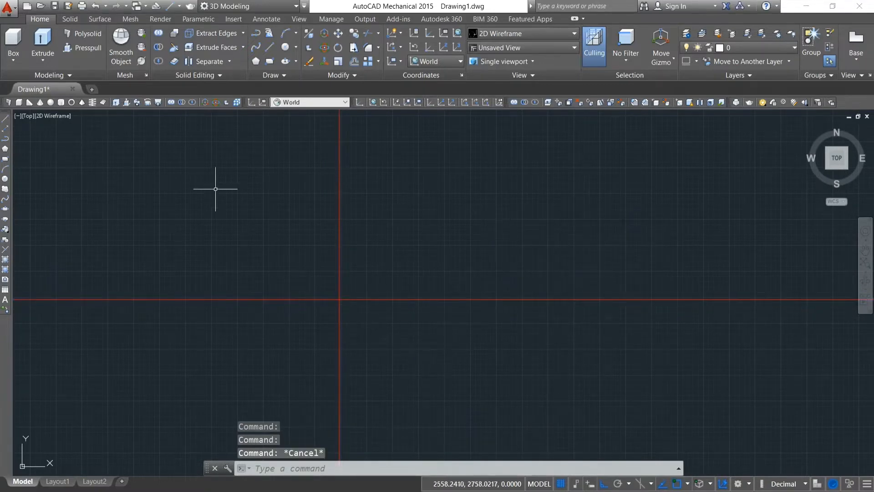
# Draw a vertical line 50 units upward from the intersection of the construction lines
pyautogui.write('l')
pyautogui.press('Return')
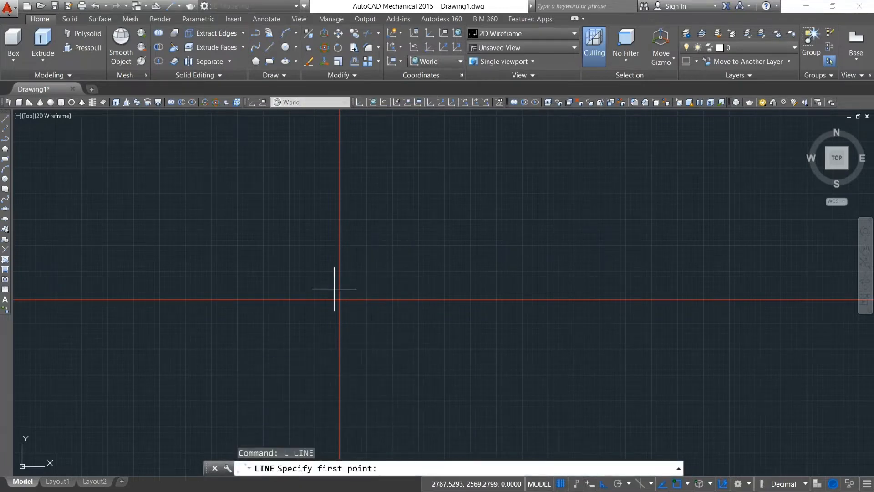
pyautogui.click(339, 299)
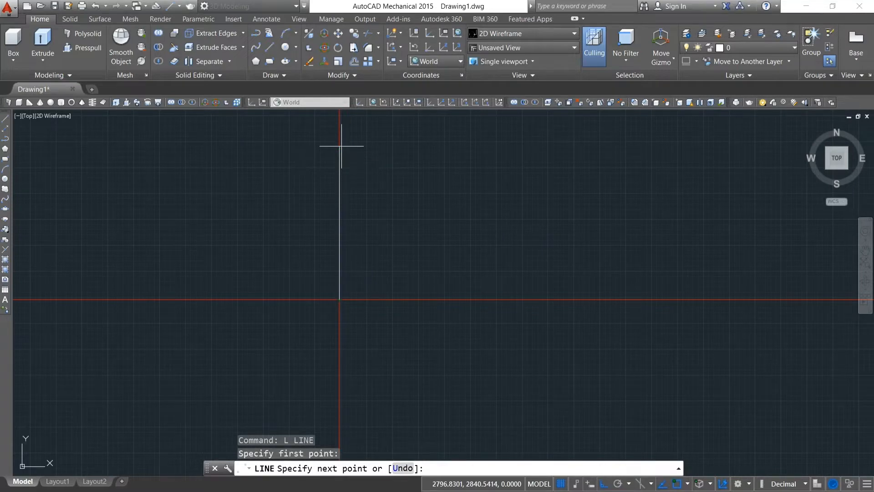
pyautogui.press('Return')
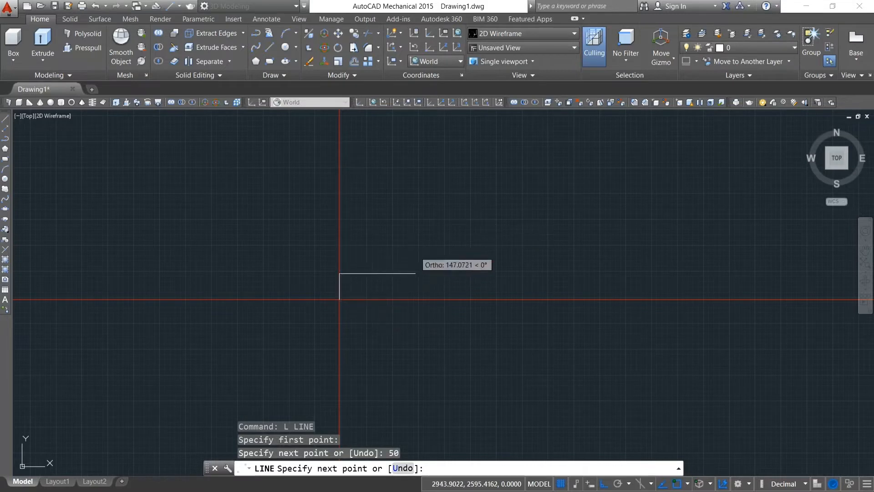
pyautogui.press('Return')
# Draw a vertical line 50 units downward from the intersection of the construction lines
pyautogui.write('l')
pyautogui.press('Return')
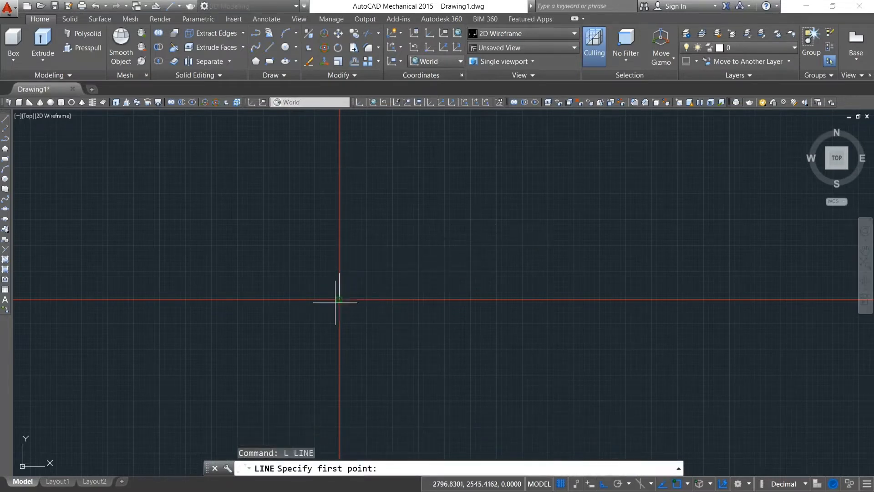
pyautogui.click(340, 300)
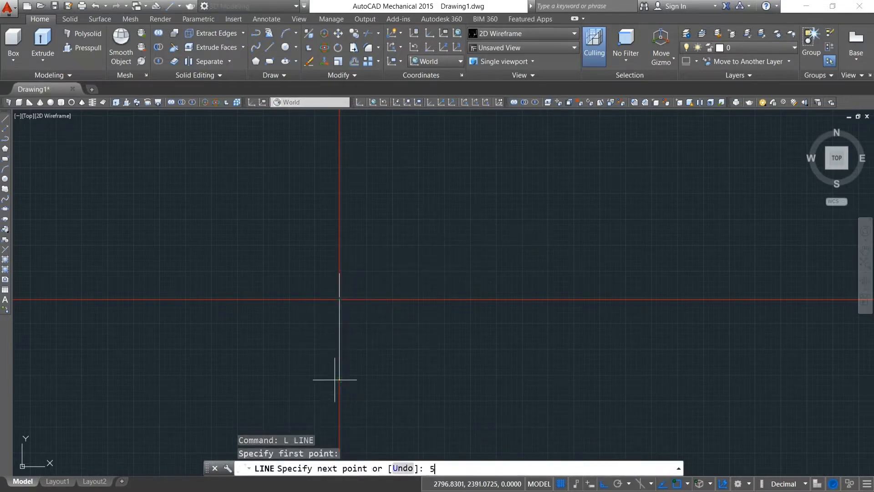
pyautogui.press('Return')
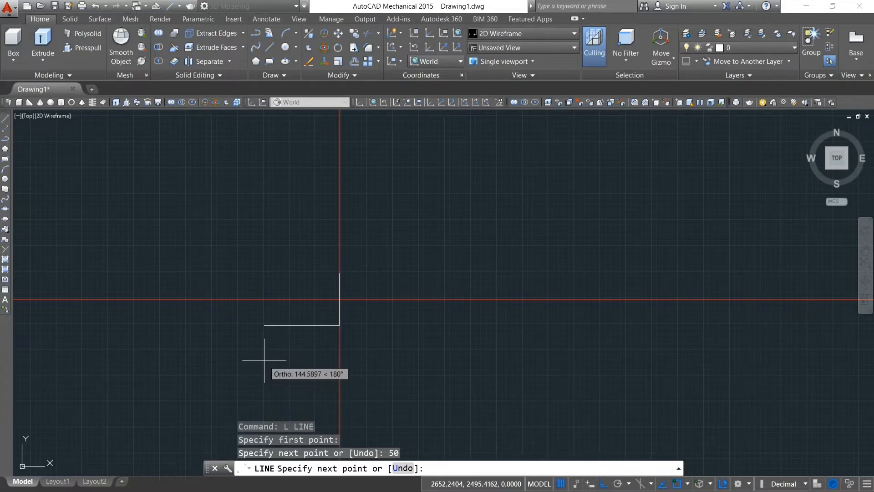
# Continue the line with a horizontal segment 7.5 units to the left from its lower end
pyautogui.write('7.5')
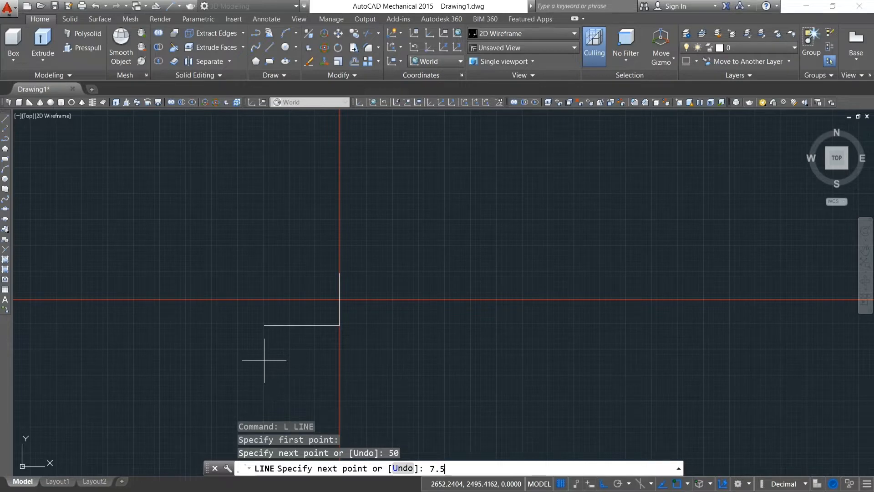
pyautogui.press('Return')
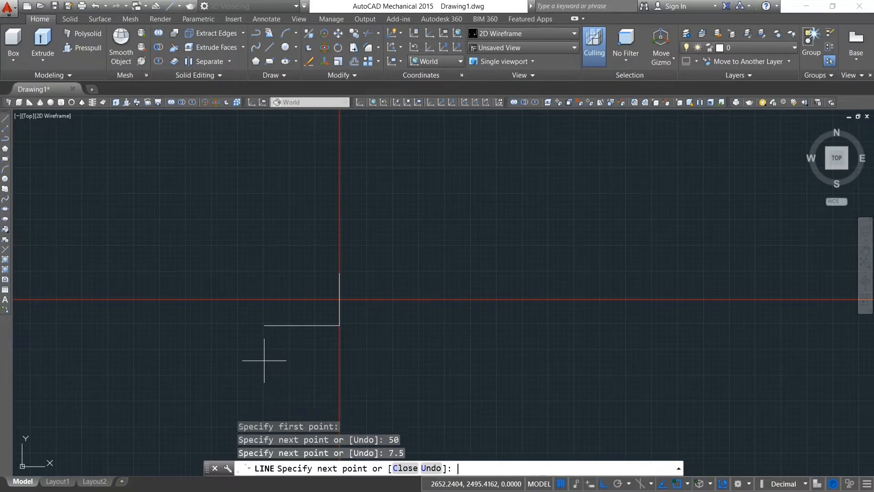
pyautogui.press('Escape')
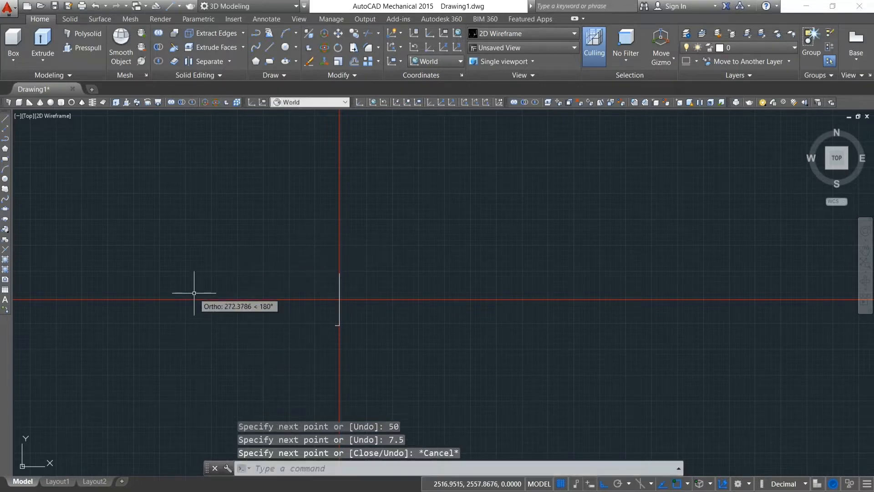
# Draw a horizontal line 18 units to the left from the upper end of the vertical line
pyautogui.scroll(3, 337, 314)
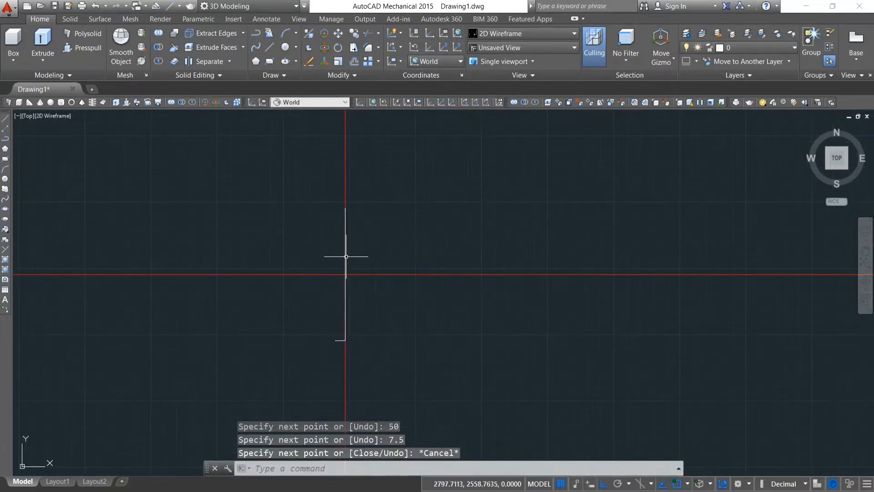
pyautogui.write('l')
pyautogui.press('Return')
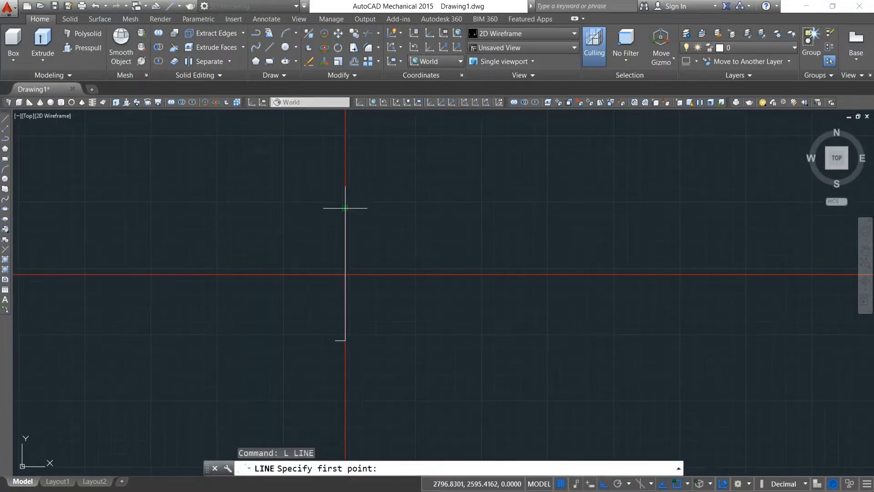
pyautogui.click(345, 208)
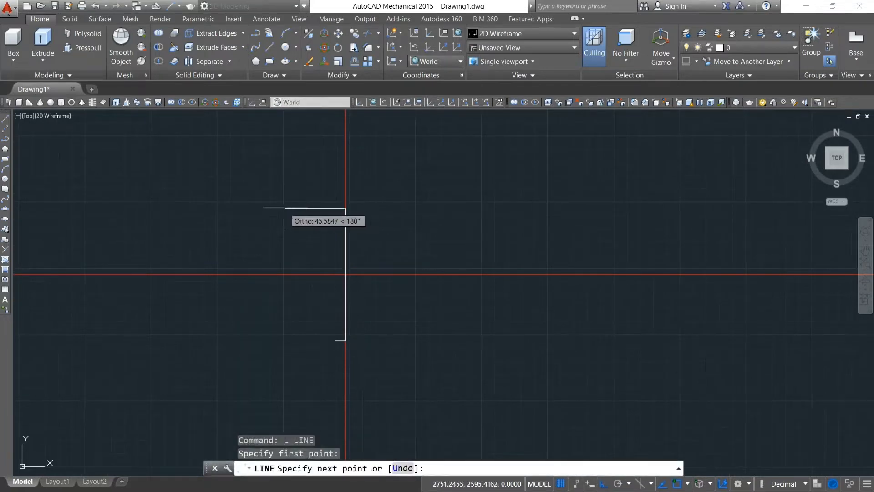
pyautogui.write('18')
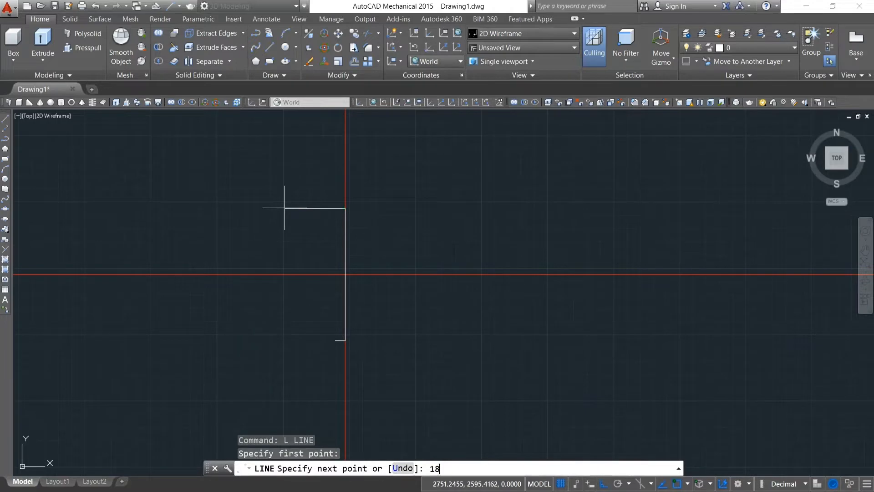
pyautogui.press('Return')
pyautogui.press('Escape')
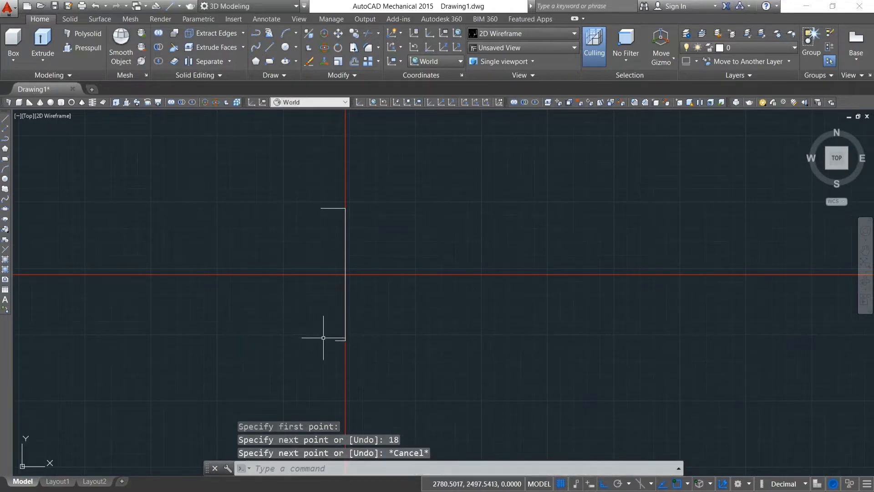
# Erase the short 7.5-unit horizontal line at the lower end of the vertical line
pyautogui.doubleClick(340, 340)
pyautogui.moveTo(337, 342)
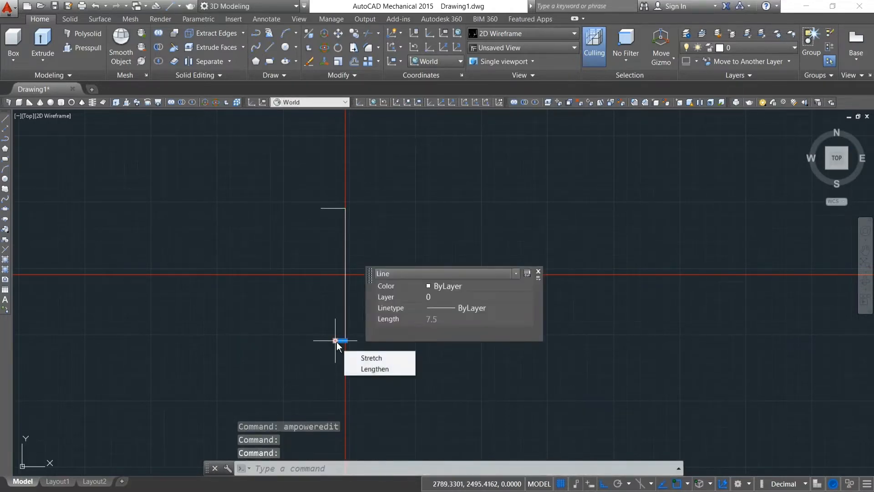
pyautogui.rightClick(487, 376)
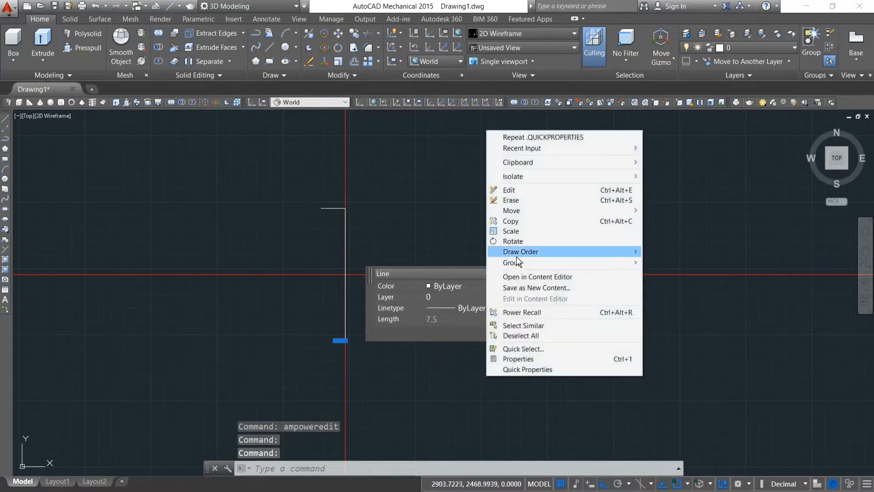
pyautogui.click(512, 201)
# Draw a line 15 units left from the vertical line's lower end and connect it to the left end of the top line
pyautogui.write('l')
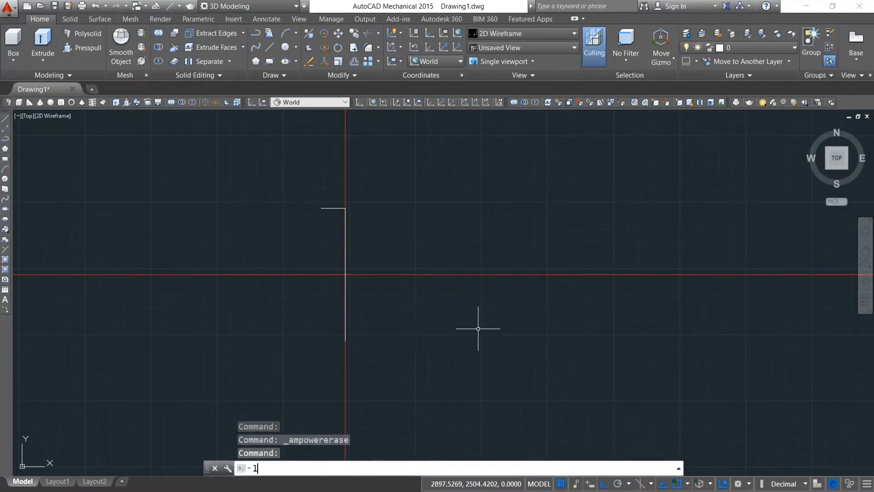
pyautogui.press('Return')
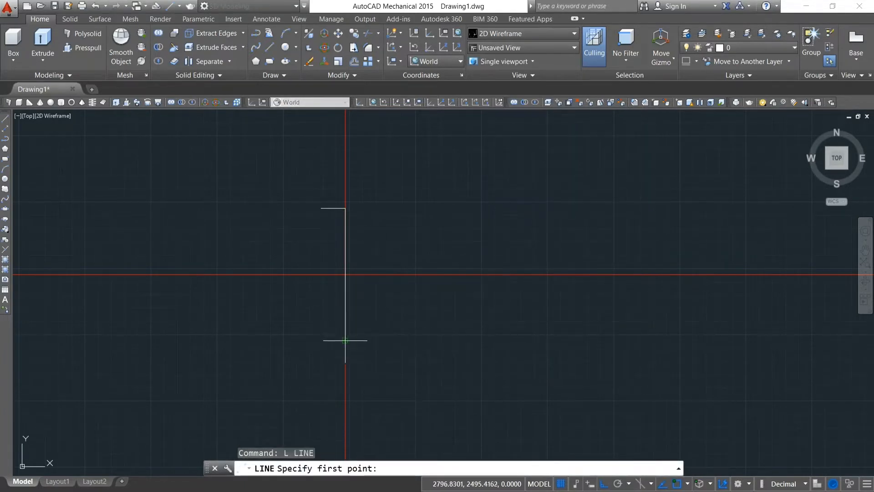
pyautogui.click(345, 340)
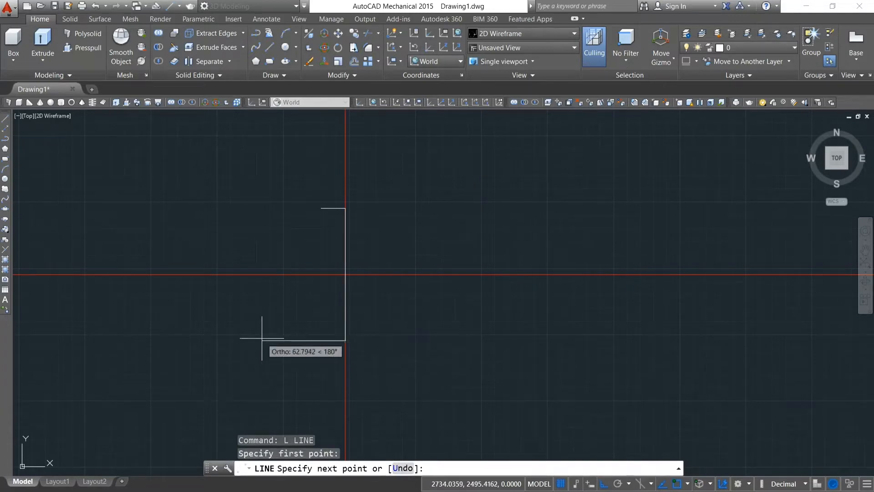
pyautogui.write('15')
pyautogui.press('Return')
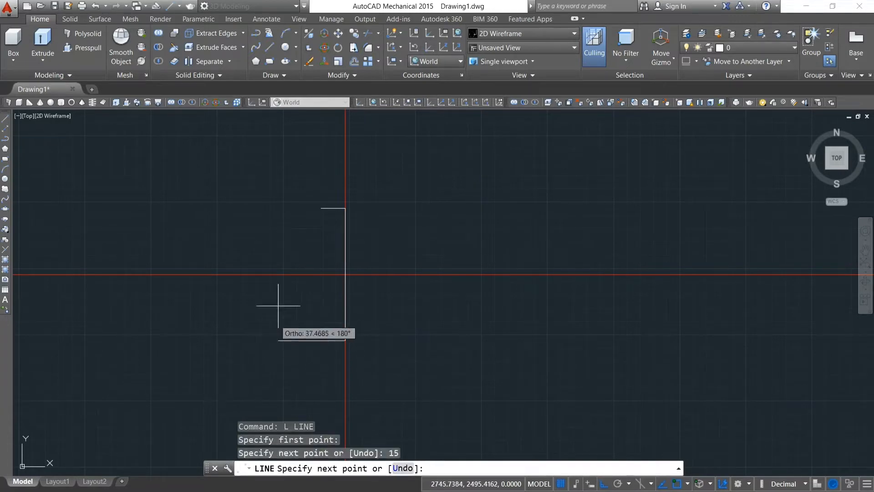
pyautogui.click(321, 208)
pyautogui.press('Escape')
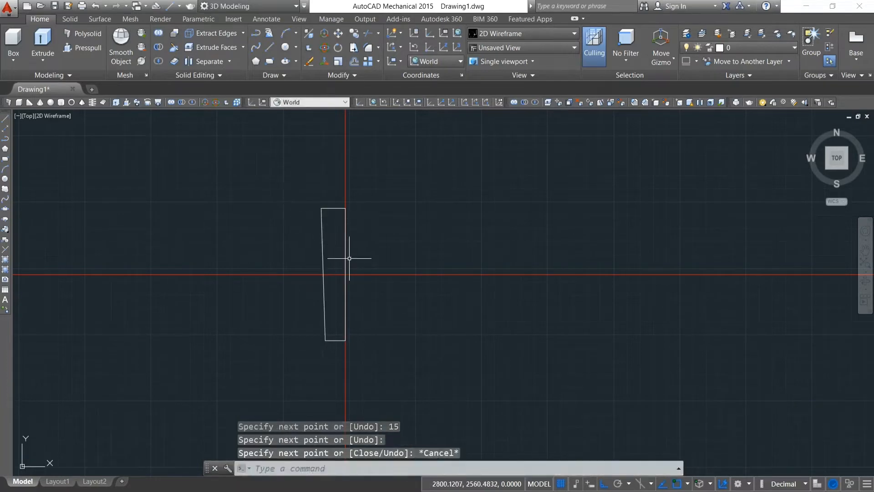
# Mirror the top, bottom and slanted side lines about the vertical centre line, keeping the source objects
pyautogui.click(331, 349)
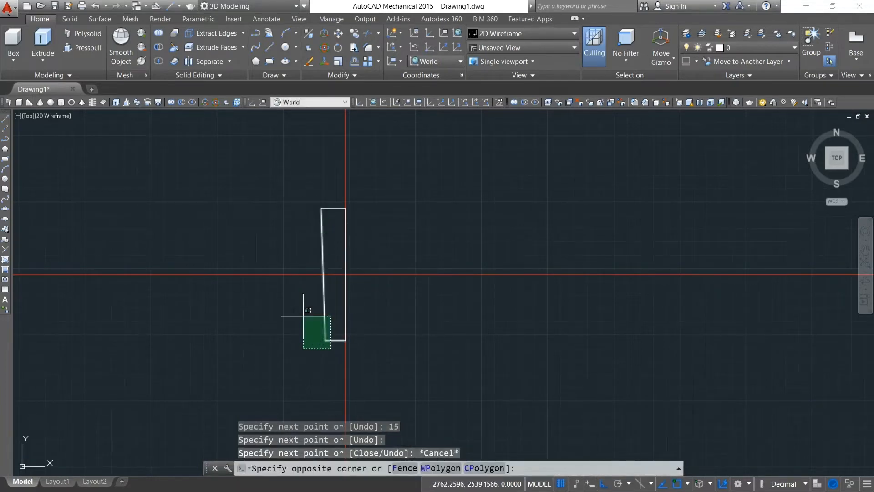
pyautogui.click(294, 318)
pyautogui.click(331, 217)
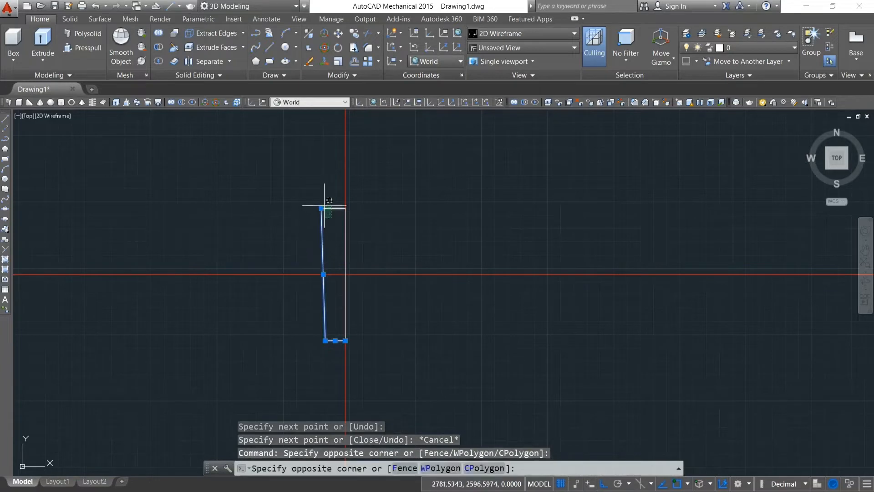
pyautogui.click(324, 206)
pyautogui.write('mi')
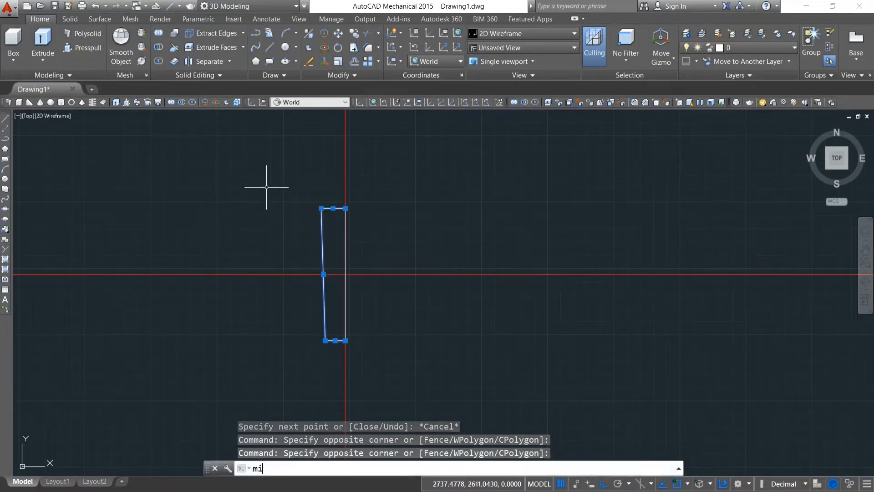
pyautogui.press('Return')
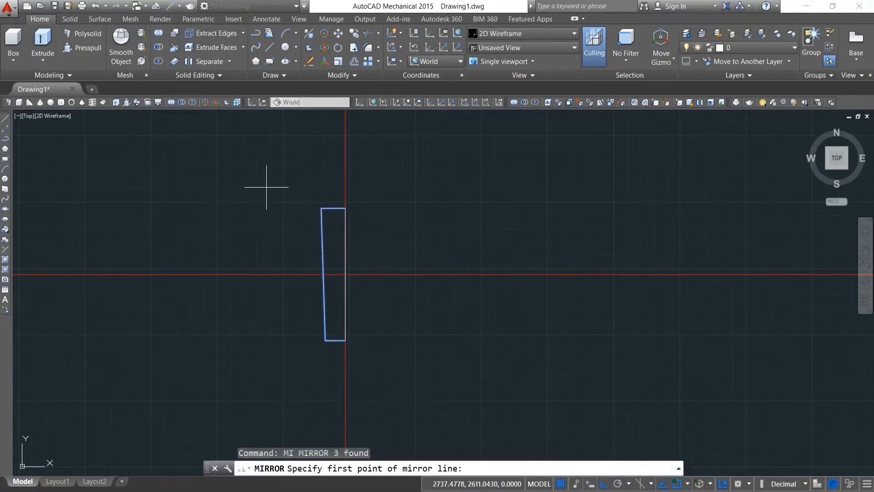
pyautogui.click(345, 274)
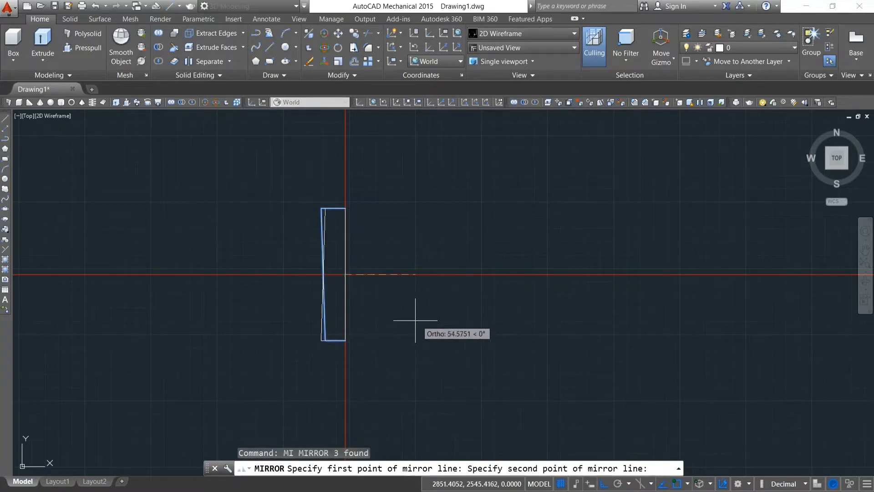
pyautogui.click(388, 328)
pyautogui.press('Return')
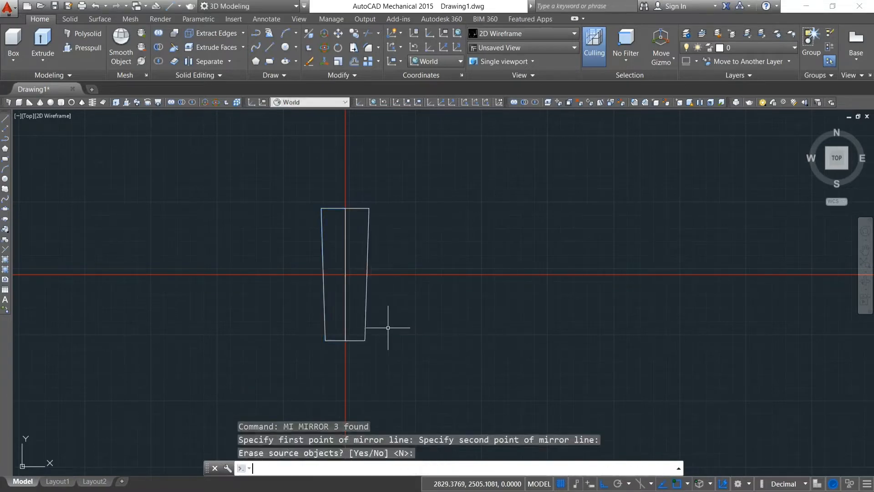
# Erase the two white vertical lines along the centre of the tapered outline
pyautogui.click(345, 230)
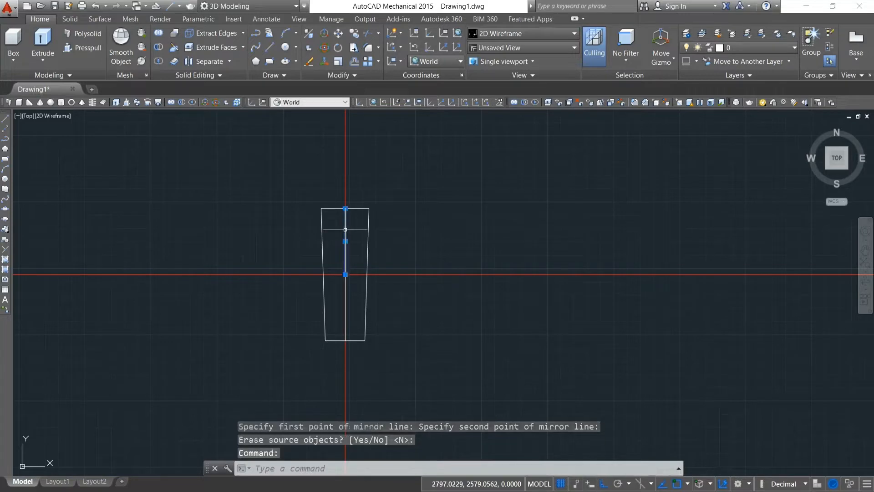
pyautogui.click(346, 293)
pyautogui.rightClick(445, 329)
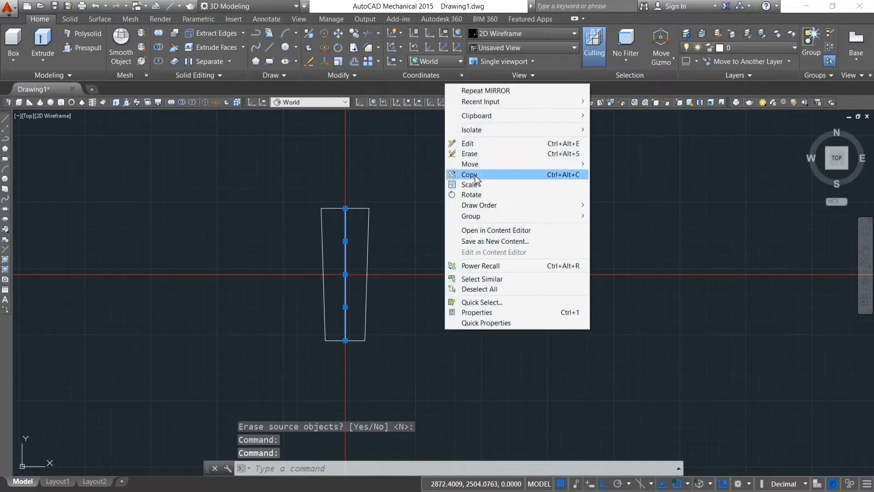
pyautogui.click(477, 156)
pyautogui.scroll(-2, 374, 267)
pyautogui.scroll(4, 374, 266)
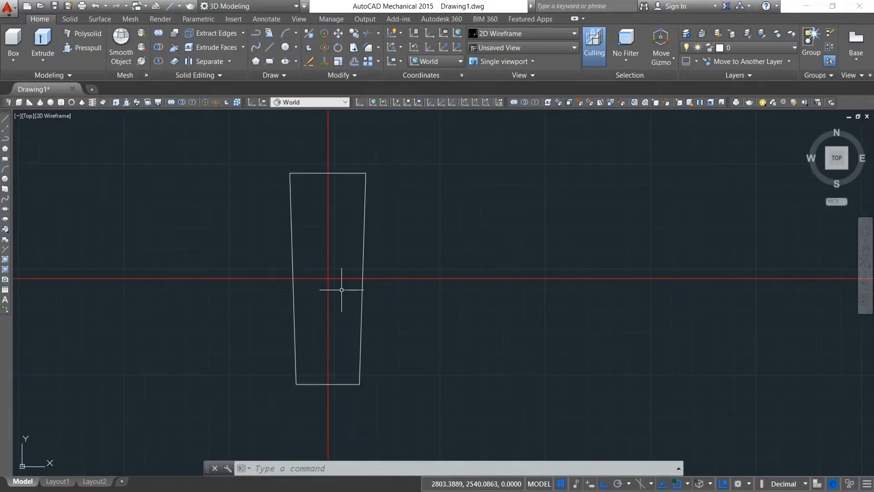
# Draw a 25-unit line left from the intersection of the red construction lines, and erase it
pyautogui.write('l')
pyautogui.press('Return')
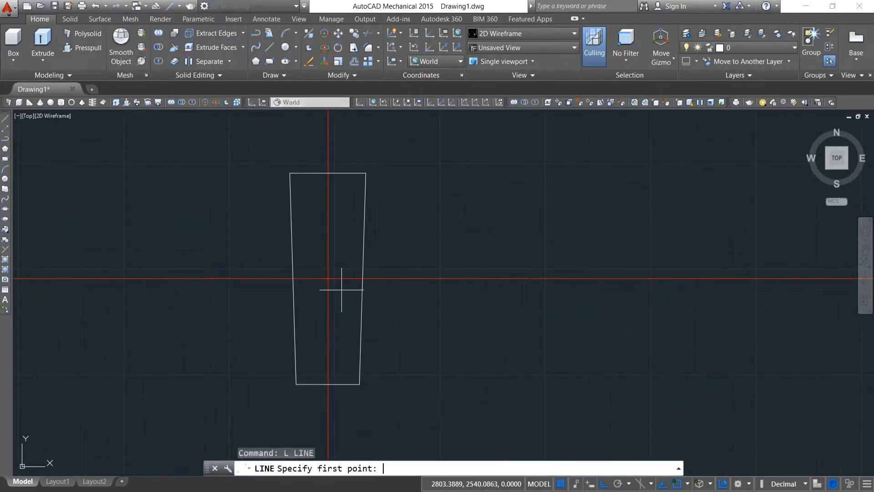
pyautogui.click(328, 278)
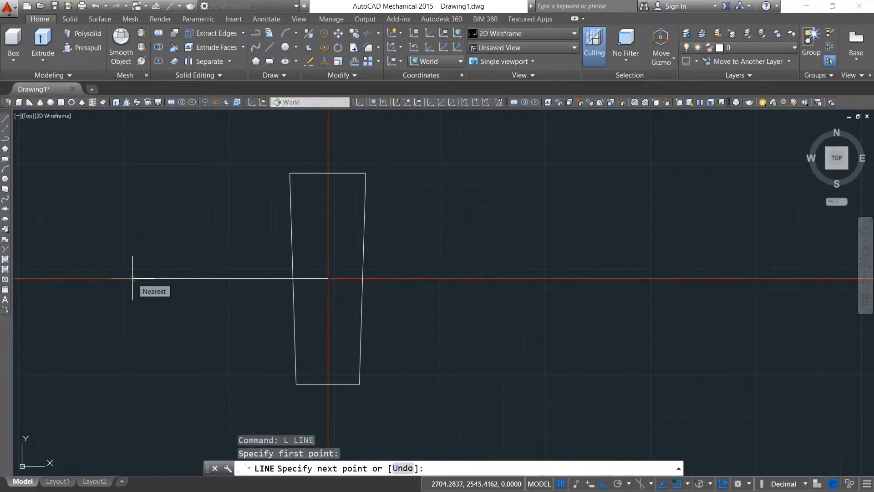
pyautogui.write('25')
pyautogui.press('Return')
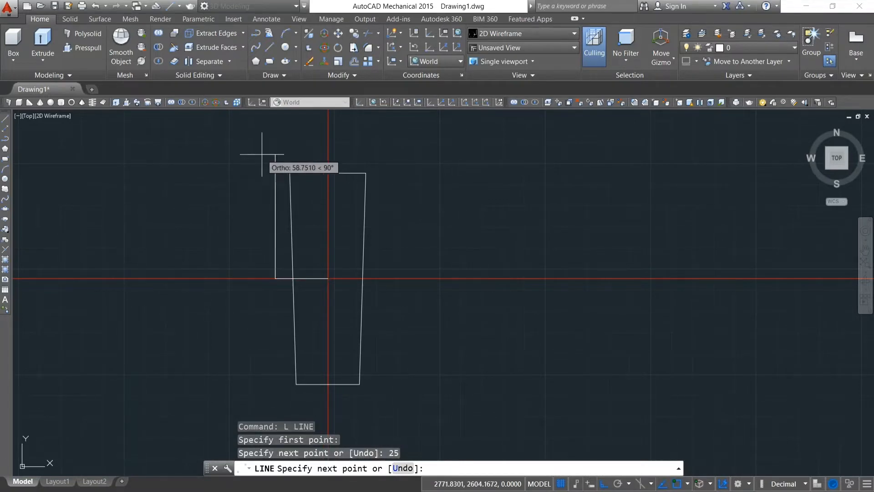
pyautogui.press('Escape')
pyautogui.click(315, 278)
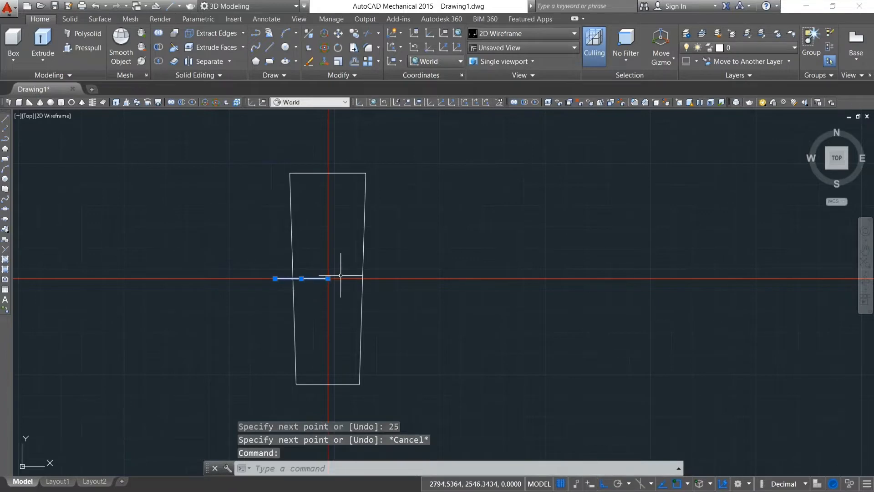
pyautogui.rightClick(455, 201)
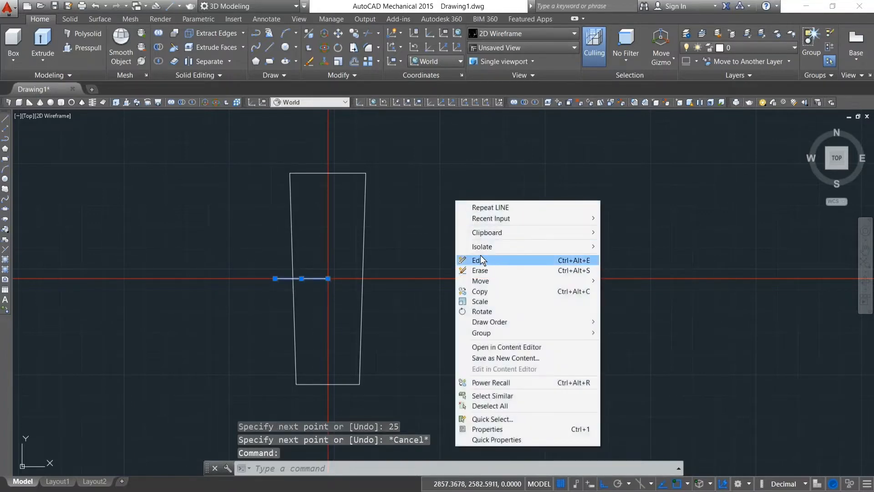
pyautogui.click(480, 271)
# Draw a line 25 units left from where the outline's left side meets the horizontal centre line, continuing 63/2 units up
pyautogui.write('L')
pyautogui.press('Return')
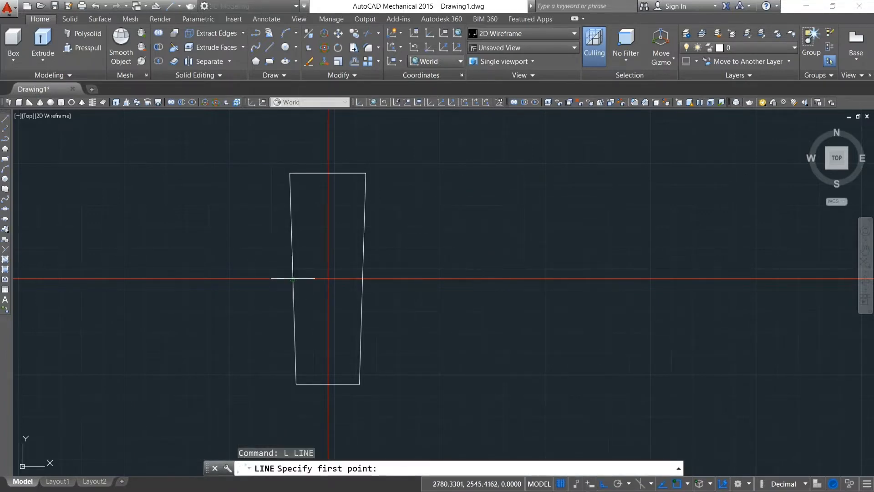
pyautogui.click(293, 278)
pyautogui.write('25')
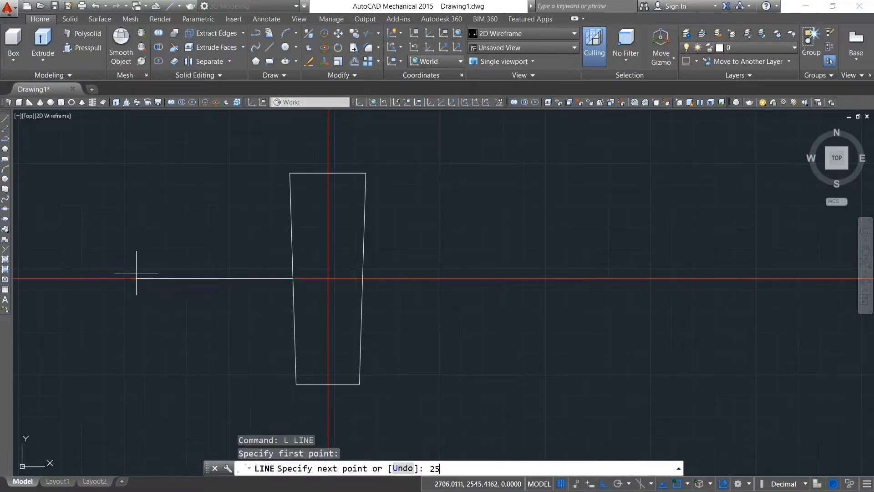
pyautogui.press('Return')
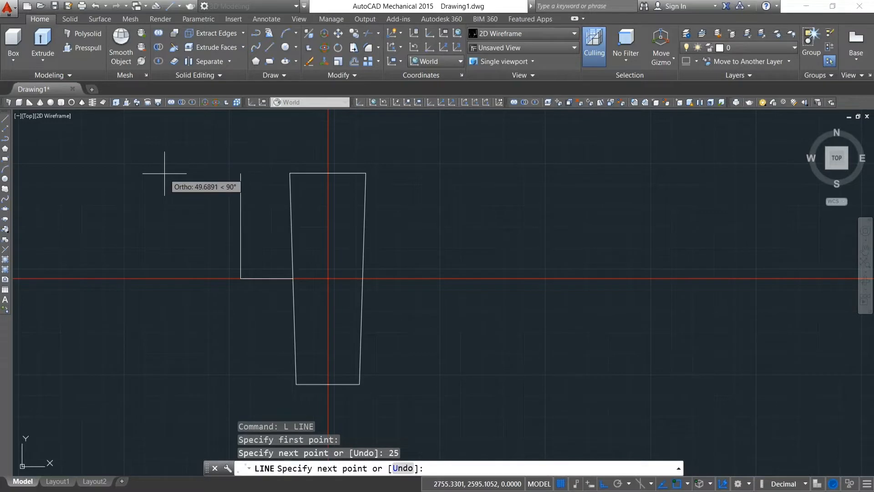
pyautogui.write('63/2')
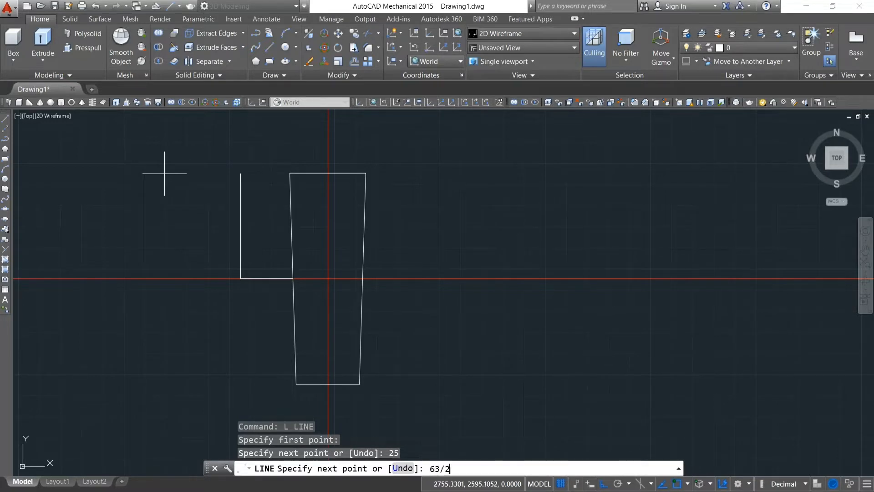
pyautogui.press('Return')
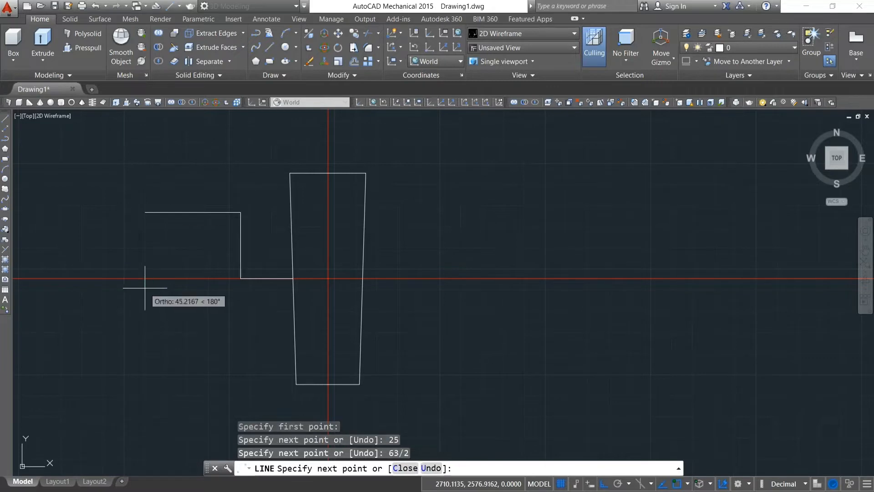
pyautogui.press('Escape')
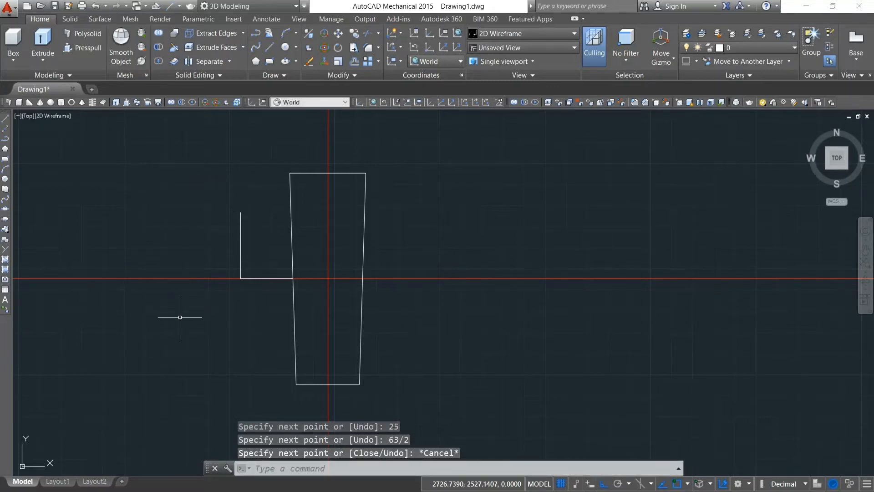
# Draw a line 63/2 units down from the left end of the 25-unit line and connect it to the outline's left side
pyautogui.write('l')
pyautogui.press('Return')
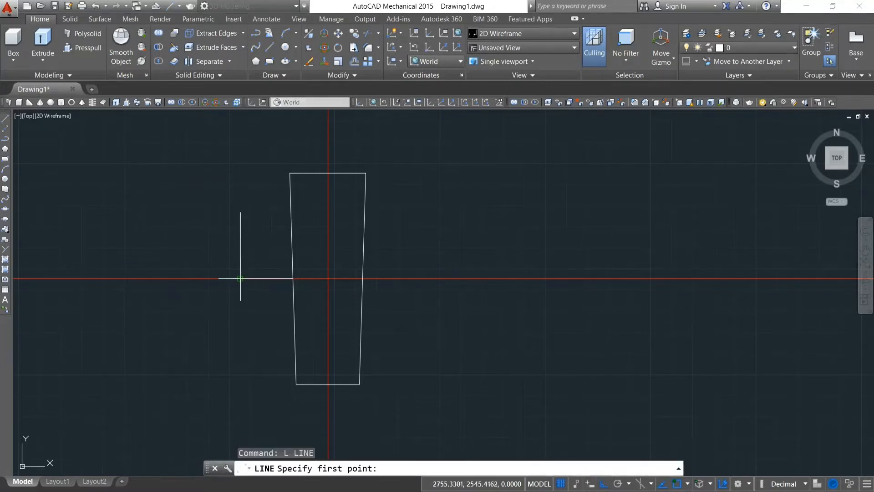
pyautogui.click(241, 279)
pyautogui.write('63/2')
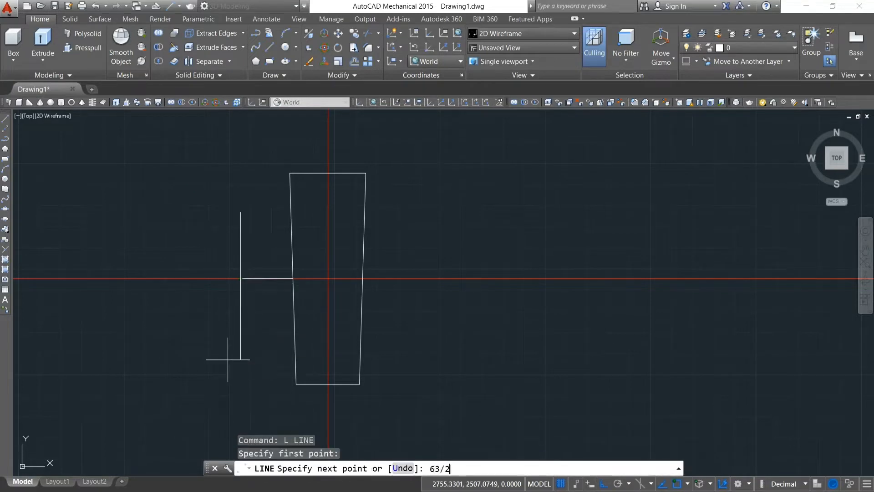
pyautogui.press('Return')
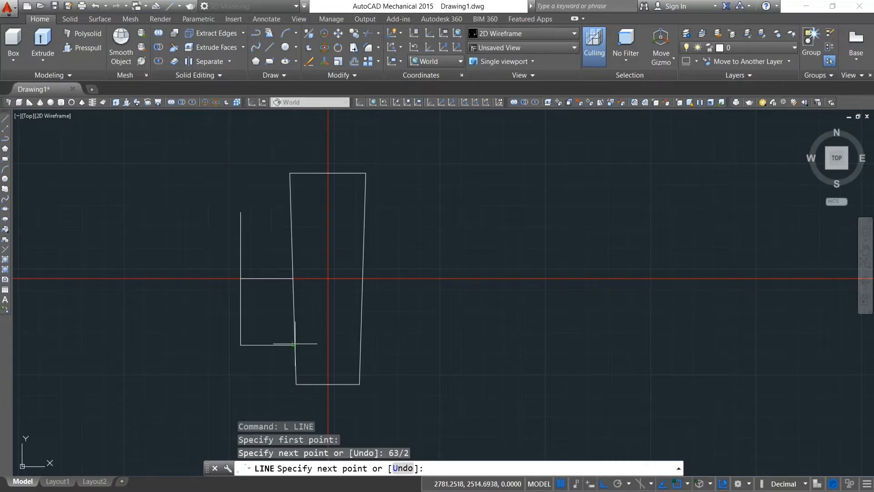
pyautogui.click(294, 345)
pyautogui.press('Escape')
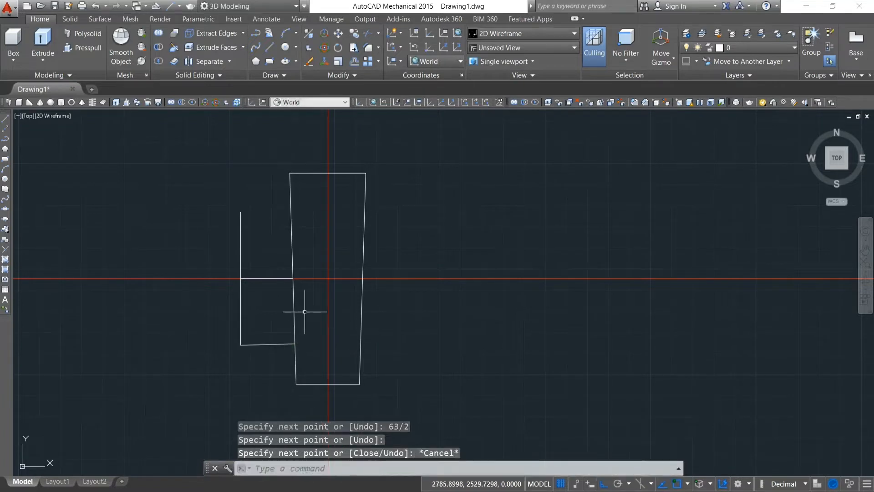
# Try to connect the upper end of the new vertical side directly to the outline's slanted left side, and undo the line
pyautogui.write('l')
pyautogui.press('Return')
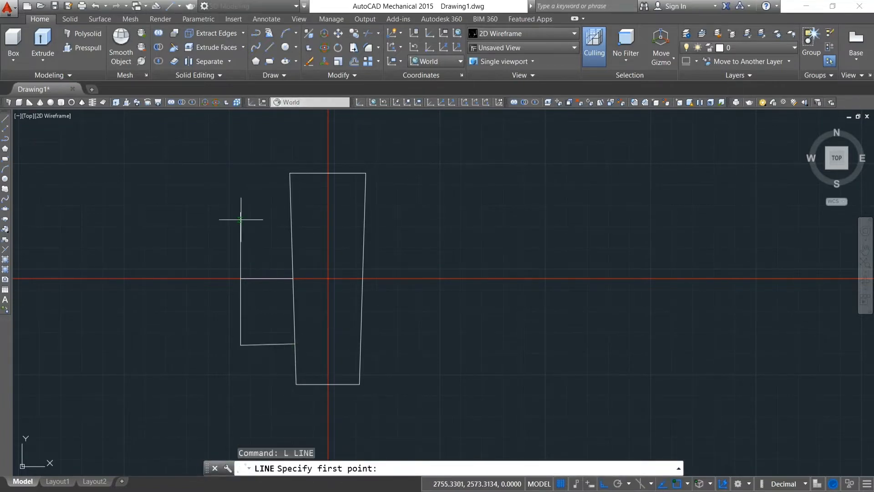
pyautogui.click(240, 211)
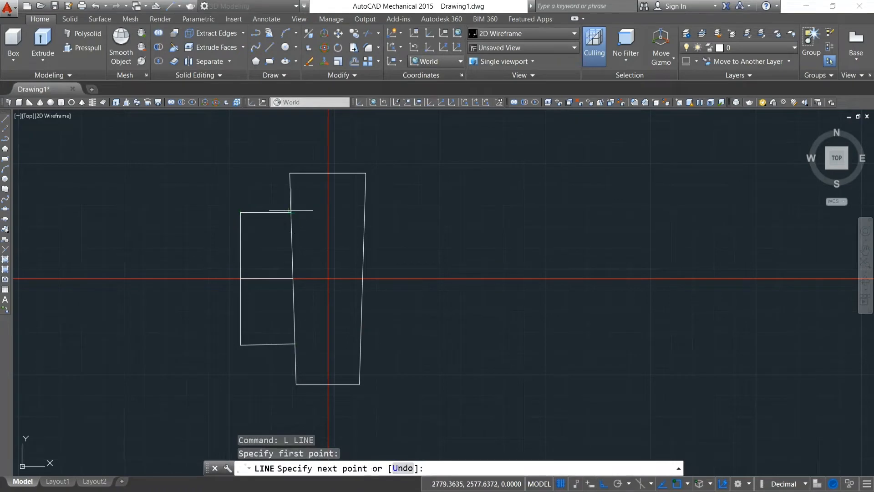
pyautogui.click(291, 211)
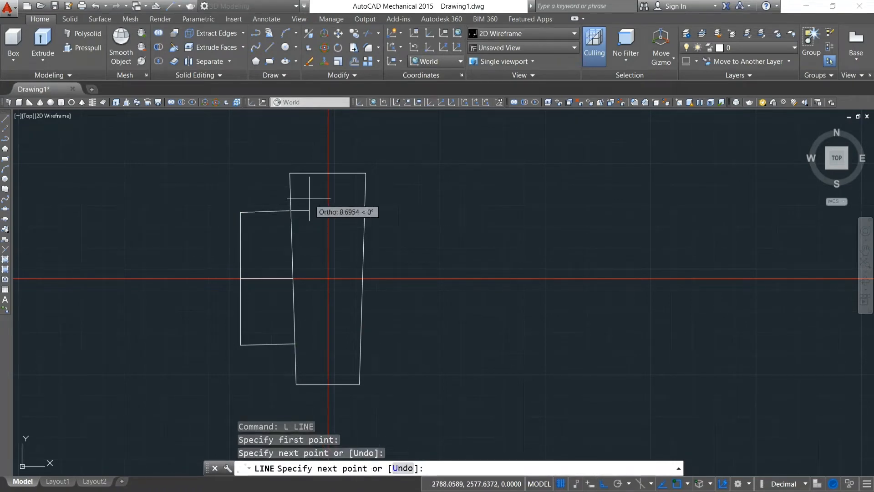
pyautogui.press('Escape')
pyautogui.hotkey('ctrl', 'z')
# Draw a short horizontal line right from the vertical side's upper end and extend it to the outline's slanted left side
pyautogui.write('l')
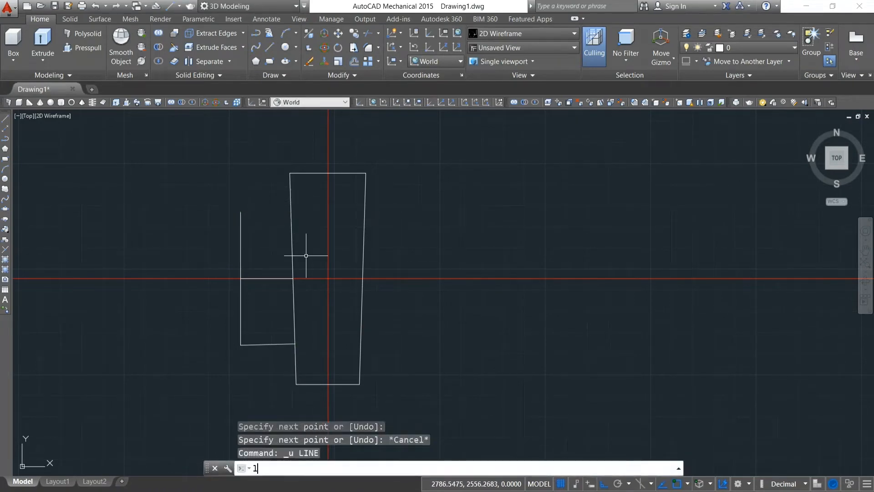
pyautogui.press('Return')
pyautogui.click(241, 211)
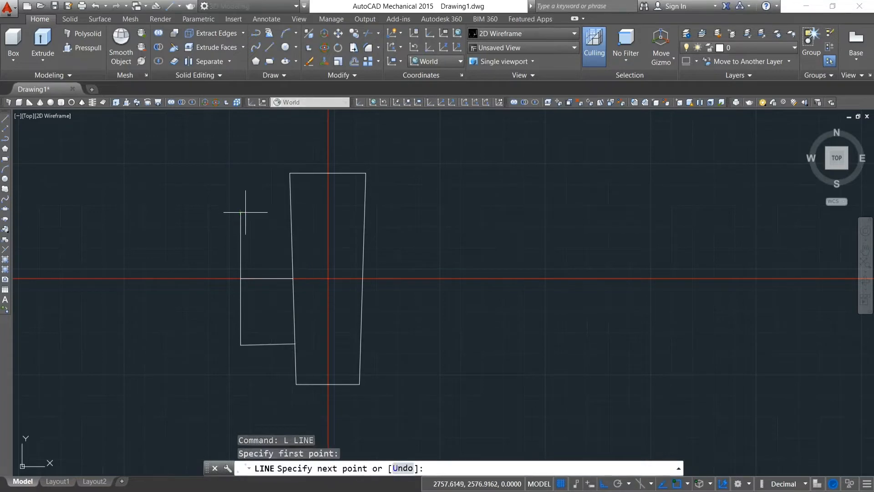
pyautogui.click(267, 203)
pyautogui.press('Escape')
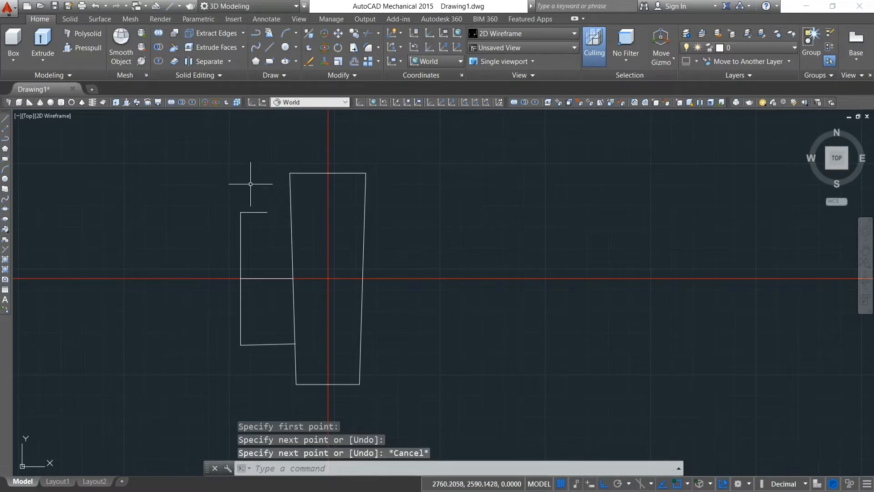
pyautogui.write('ex')
pyautogui.press('Return')
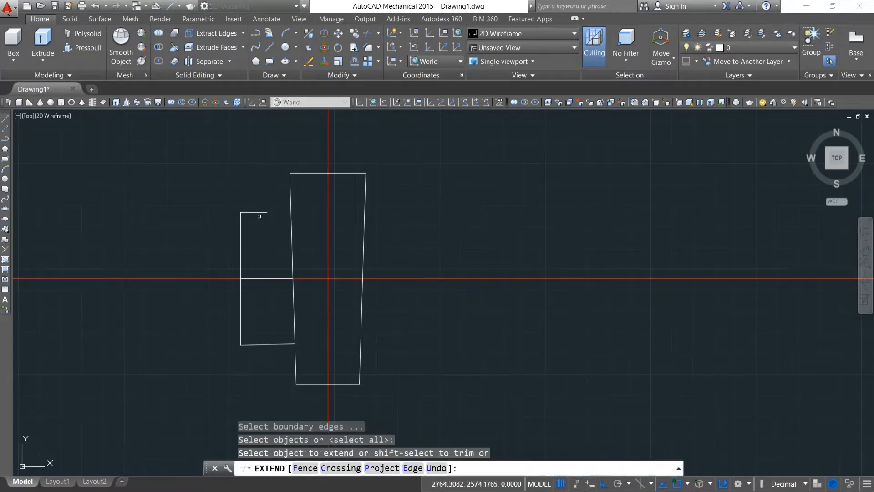
pyautogui.click(258, 212)
pyautogui.press('Escape')
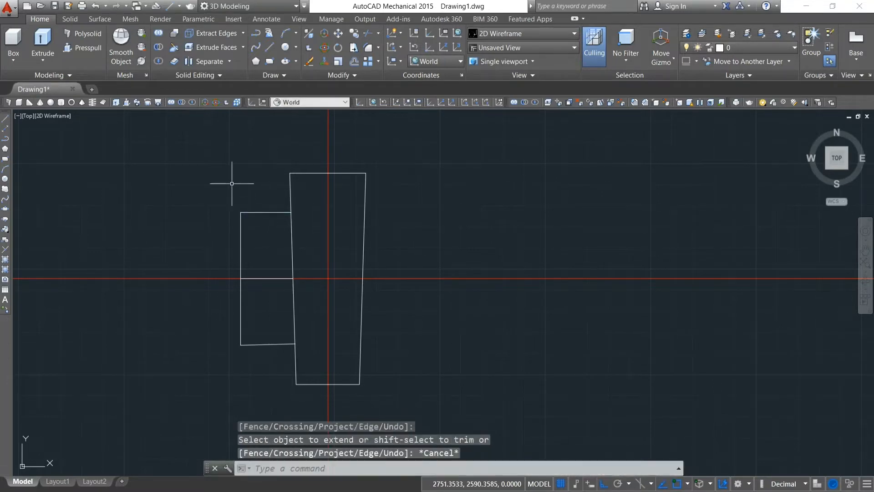
# Erase the slightly tilted line connecting the vertical side's lower end to the tapered outline
pyautogui.click(264, 345)
pyautogui.rightClick(264, 345)
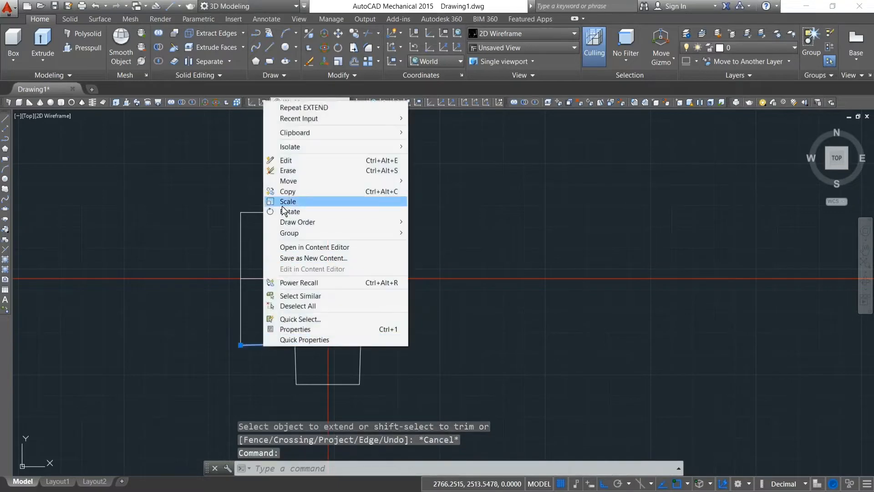
pyautogui.click(287, 170)
# Draw a short horizontal line right from the vertical side's lower end and extend it to the outline's slanted left side
pyautogui.write('l')
pyautogui.press('Return')
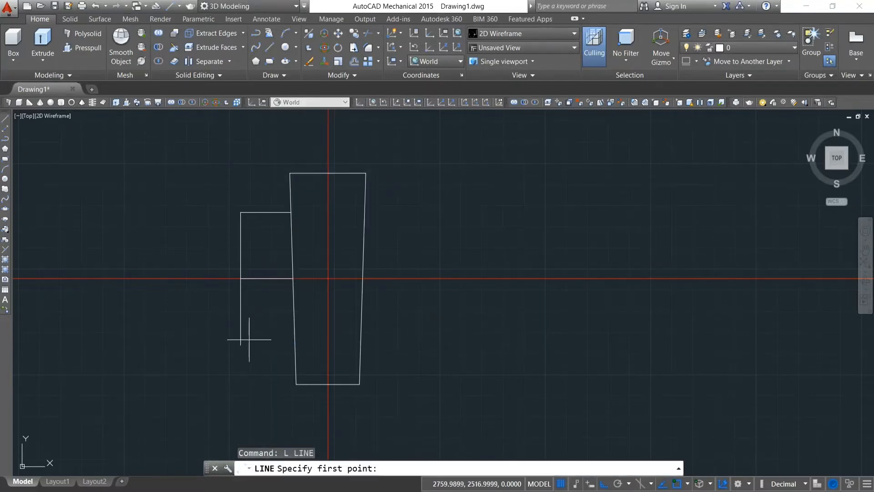
pyautogui.click(240, 345)
pyautogui.click(272, 345)
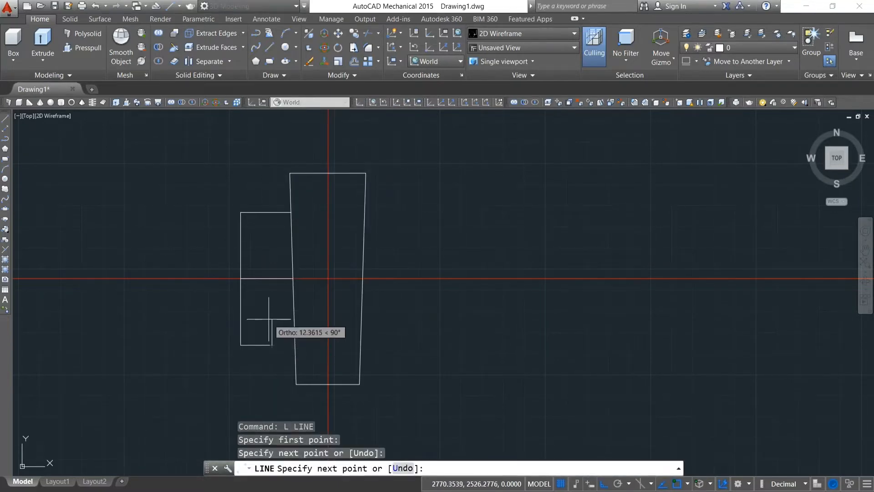
pyautogui.press('Escape')
pyautogui.write('ex')
pyautogui.press('Return')
pyautogui.press('Return')
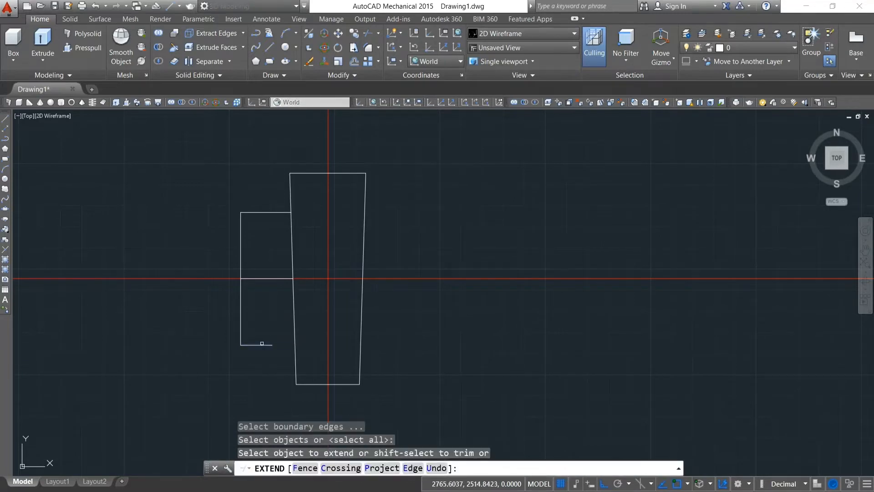
pyautogui.click(262, 345)
pyautogui.press('Escape')
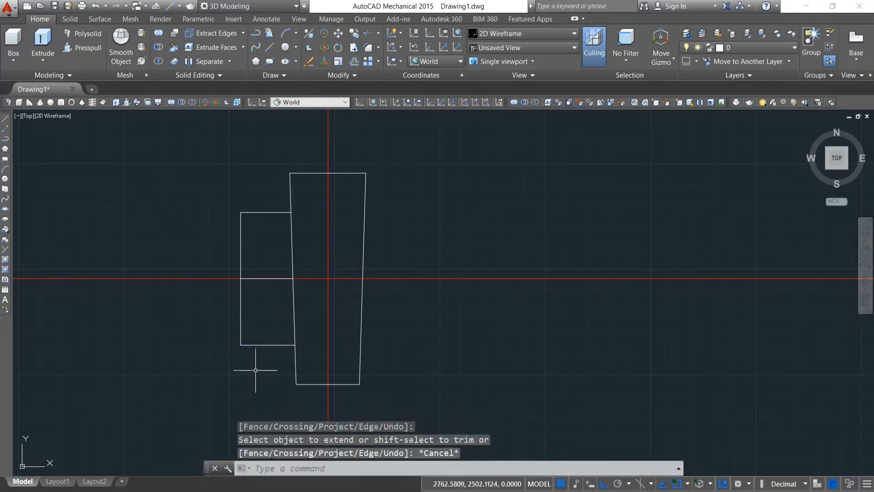
# From the block's left side on the horizontal centre line, draw lines 12 units left, 45/2 units up and horizontally back to the block
pyautogui.write('l')
pyautogui.press('Return')
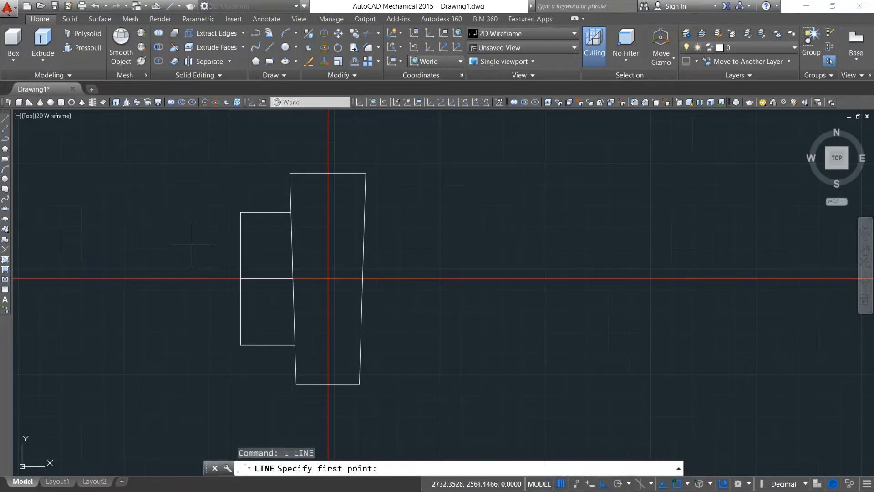
pyautogui.click(240, 278)
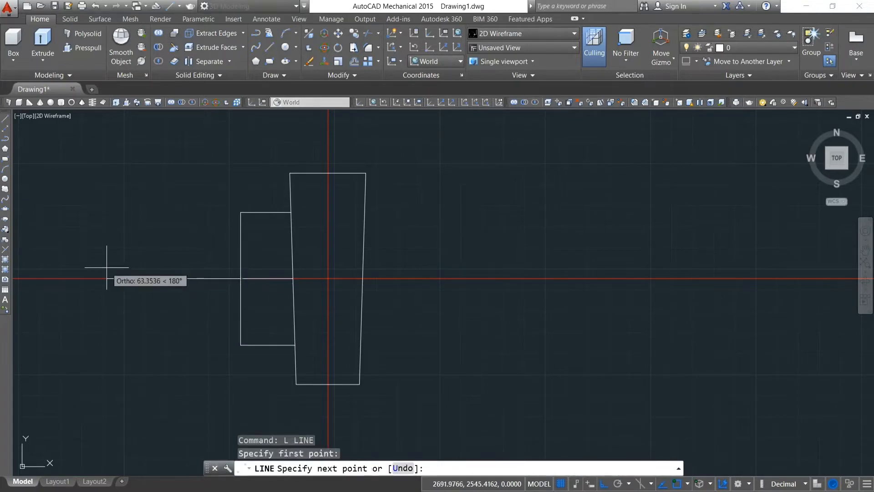
pyautogui.write('12')
pyautogui.press('Return')
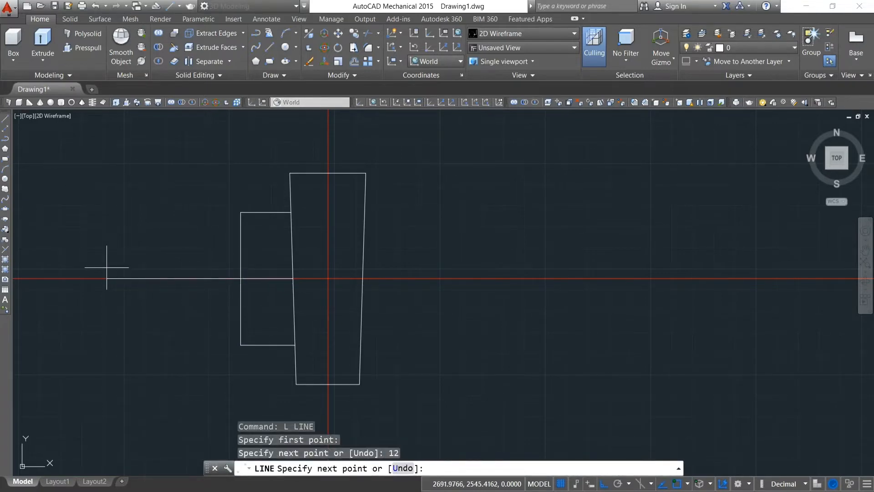
pyautogui.write('45/2')
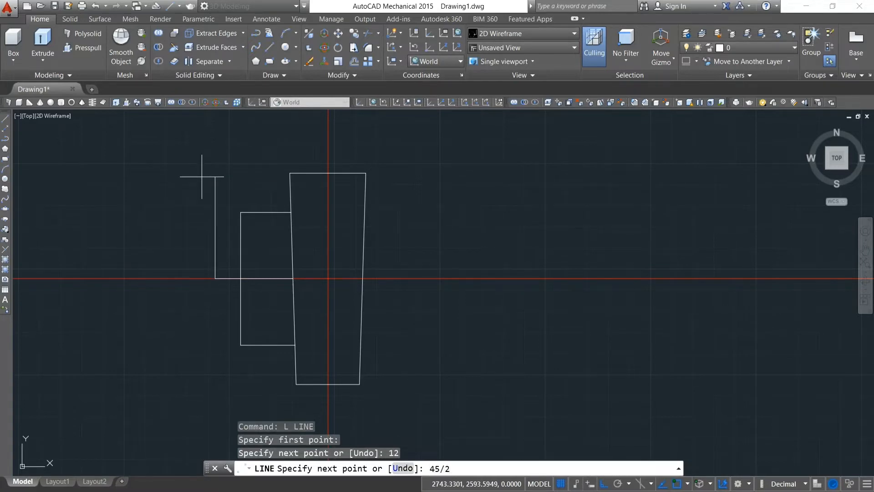
pyautogui.press('Return')
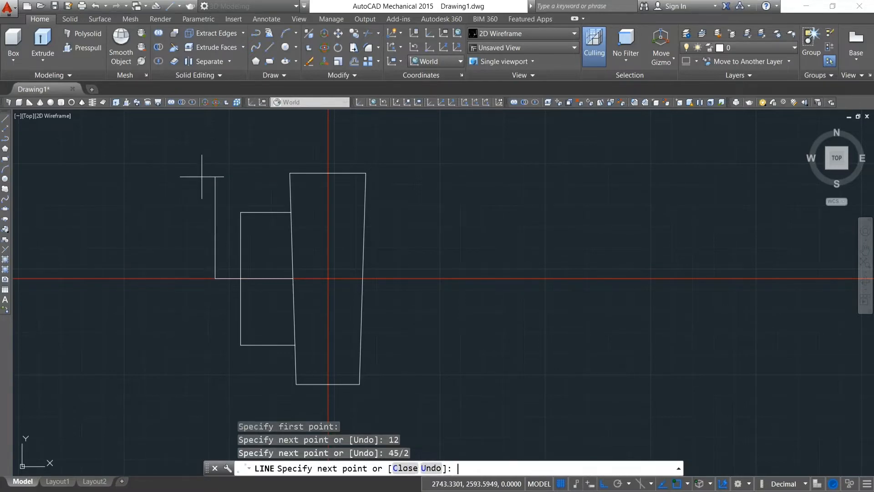
pyautogui.rightClick(216, 182)
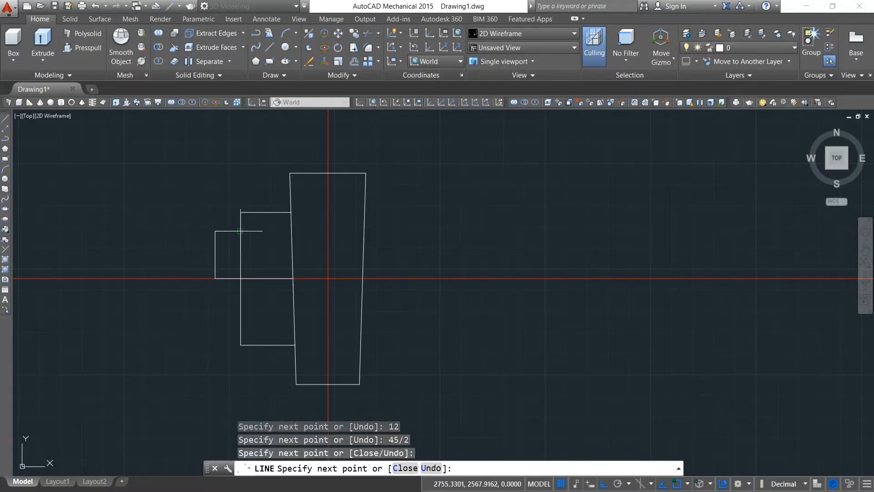
pyautogui.click(224, 187)
# Mirror the small block's upper vertical and horizontal lines about the horizontal centre line, keeping the originals
pyautogui.click(238, 273)
pyautogui.click(196, 224)
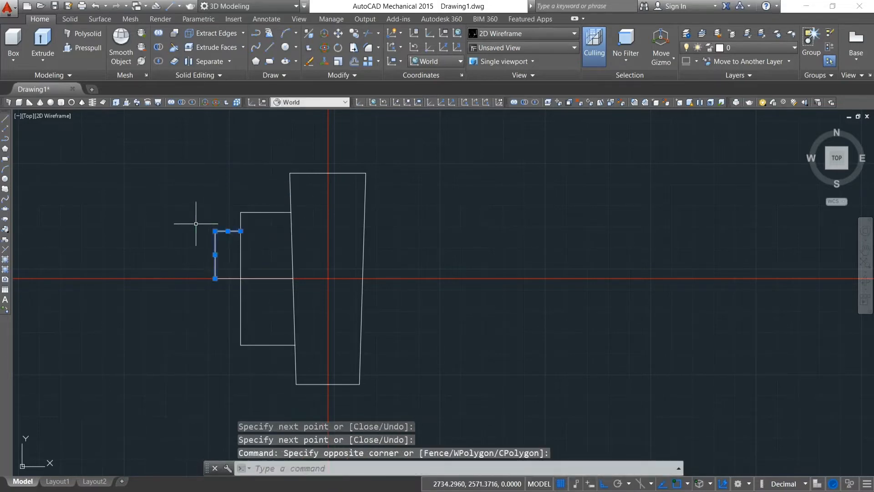
pyautogui.write('MI')
pyautogui.press('Return')
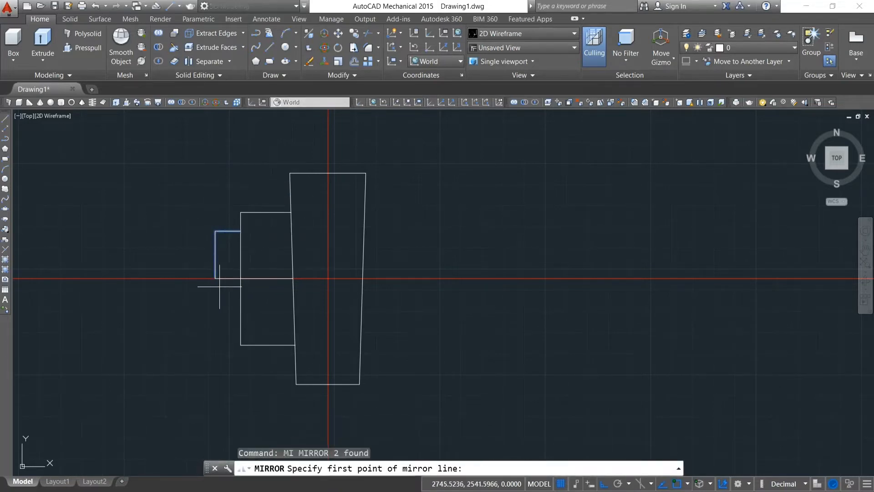
pyautogui.click(213, 276)
pyautogui.click(121, 231)
pyautogui.press('Return')
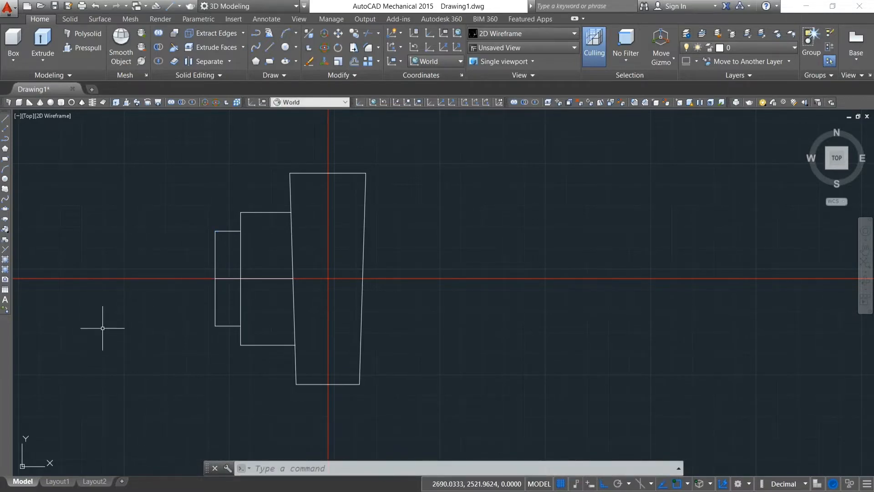
# From the small block's left side on the centre line, draw a line 12.5 units up and a horizontal line left
pyautogui.write('l')
pyautogui.press('Return')
pyautogui.click(214, 278)
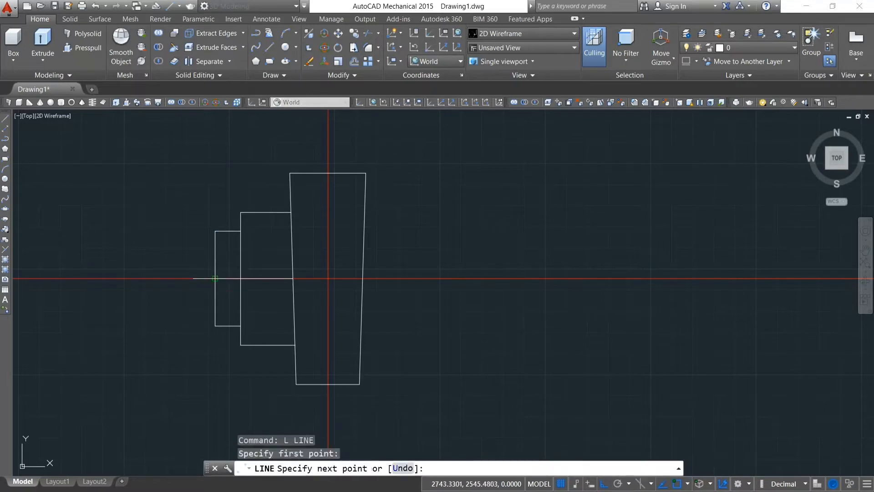
pyautogui.write('12')
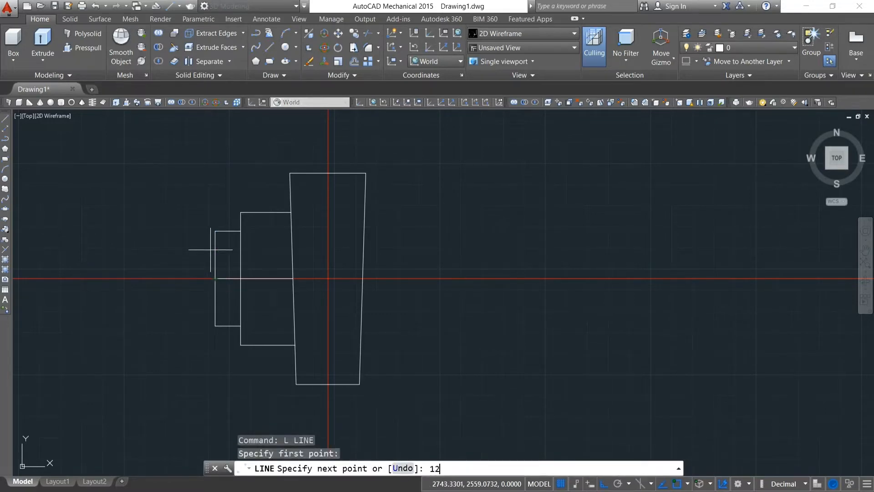
pyautogui.write('.5')
pyautogui.press('Return')
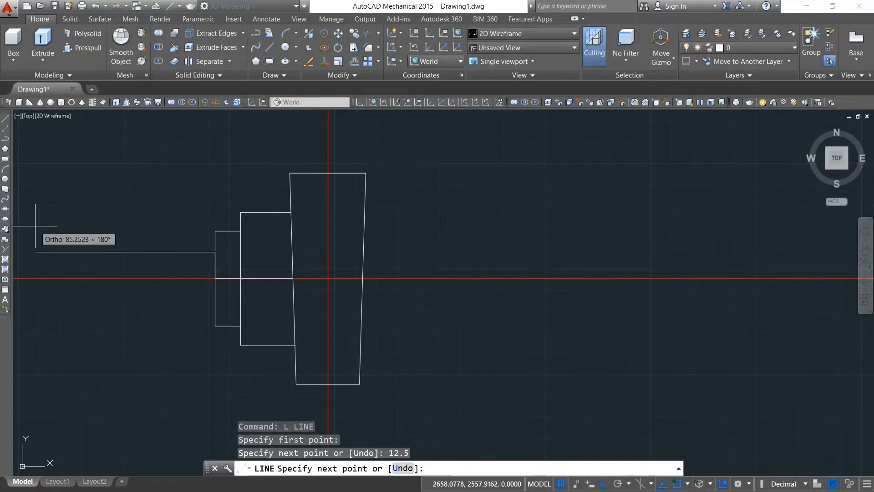
pyautogui.click(130, 249)
pyautogui.press('Escape')
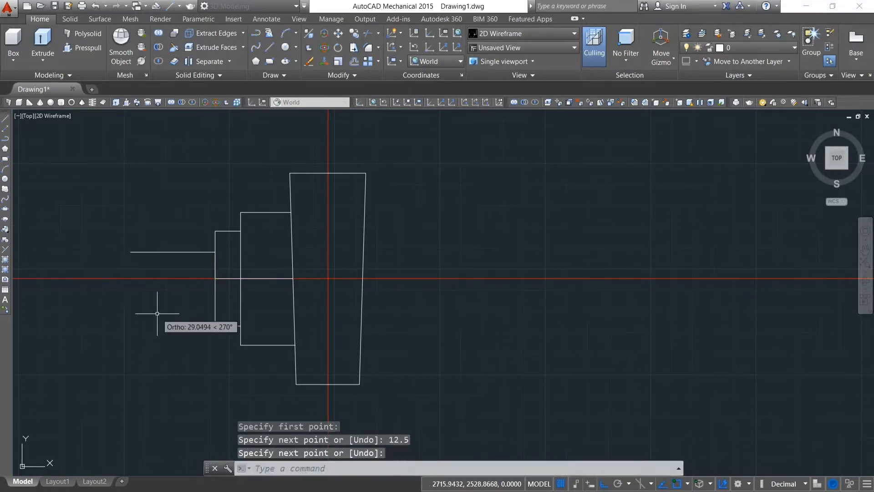
# From the same centre-line point, draw a line 12.5 units down and a horizontal line left, matching the upper one's length
pyautogui.write('l')
pyautogui.press('Return')
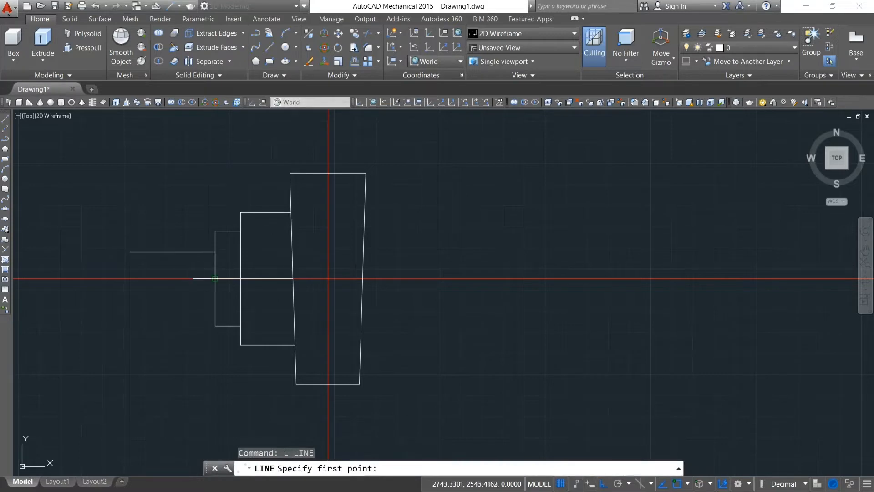
pyautogui.click(215, 278)
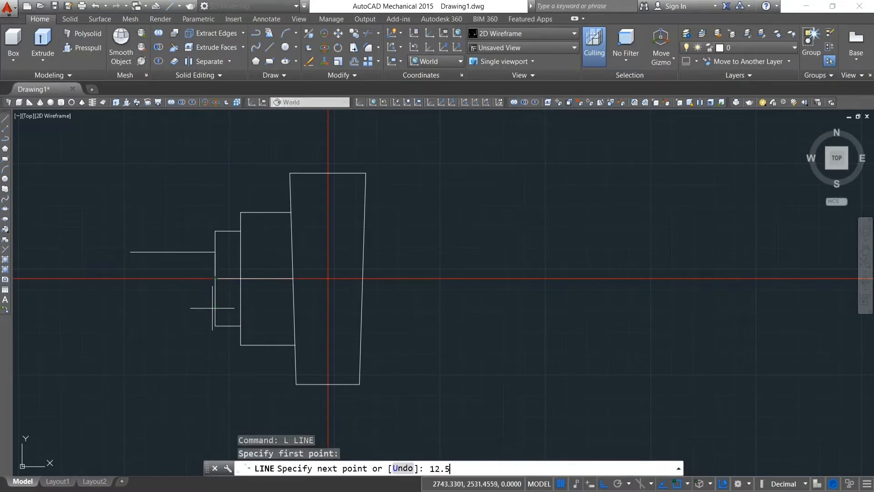
pyautogui.write('12.5')
pyautogui.press('Return')
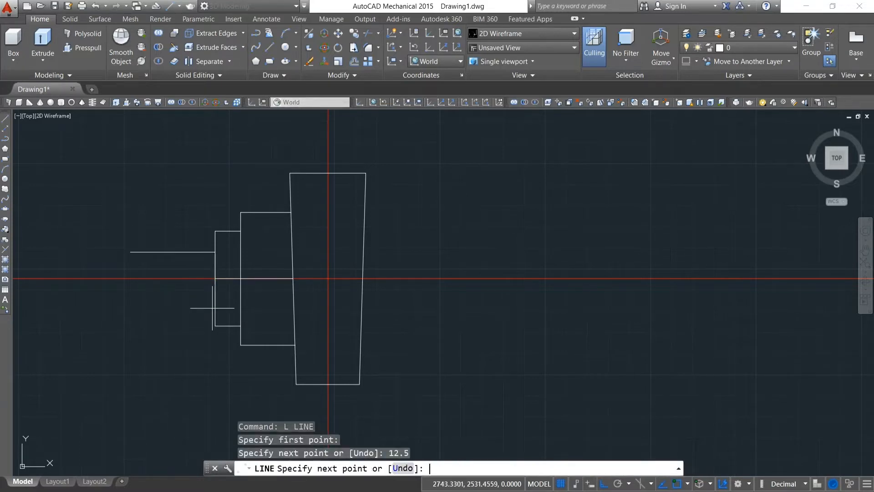
pyautogui.click(130, 305)
pyautogui.rightClick(104, 241)
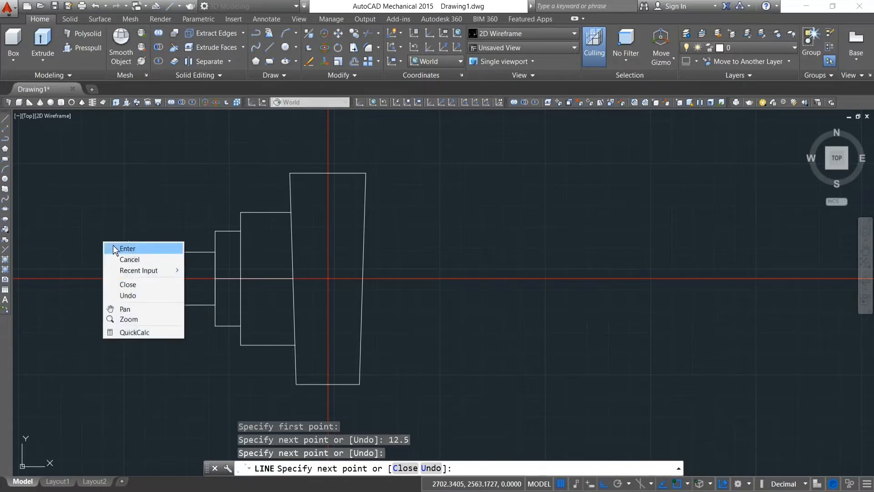
pyautogui.click(114, 248)
# Erase the two 12.5-unit vertical construction lines on the small block's left side
pyautogui.click(215, 261)
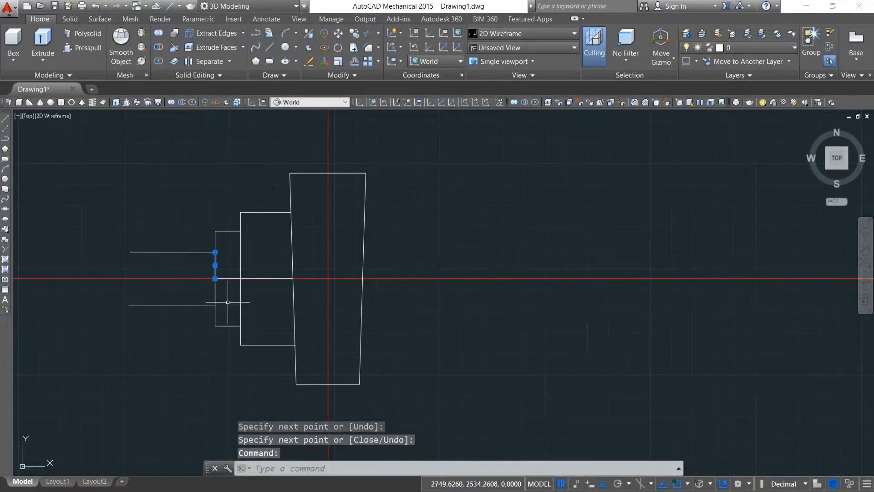
pyautogui.click(214, 291)
pyautogui.rightClick(185, 291)
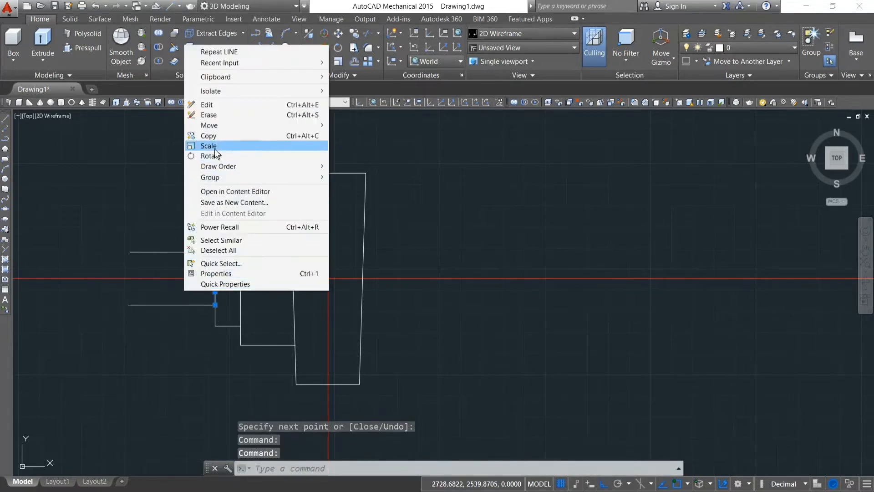
pyautogui.click(217, 115)
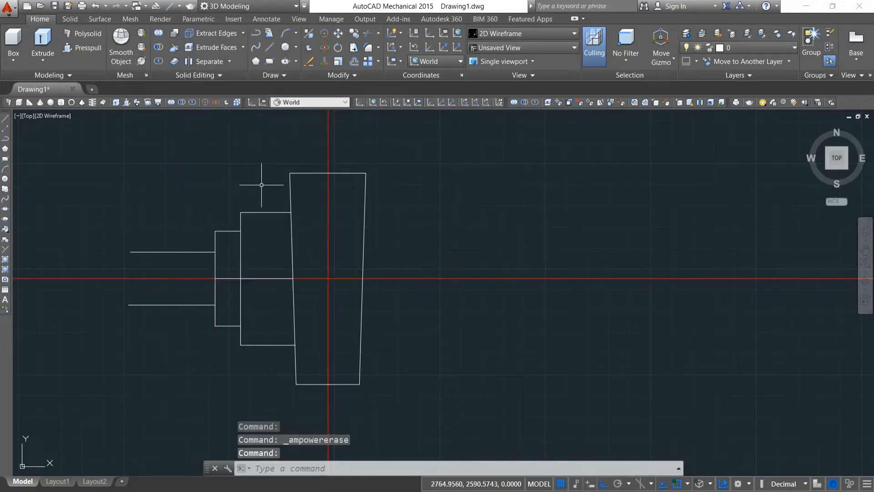
# Erase the two construction lines along the horizontal centre line inside the two stepped blocks
pyautogui.click(227, 278)
pyautogui.click(264, 278)
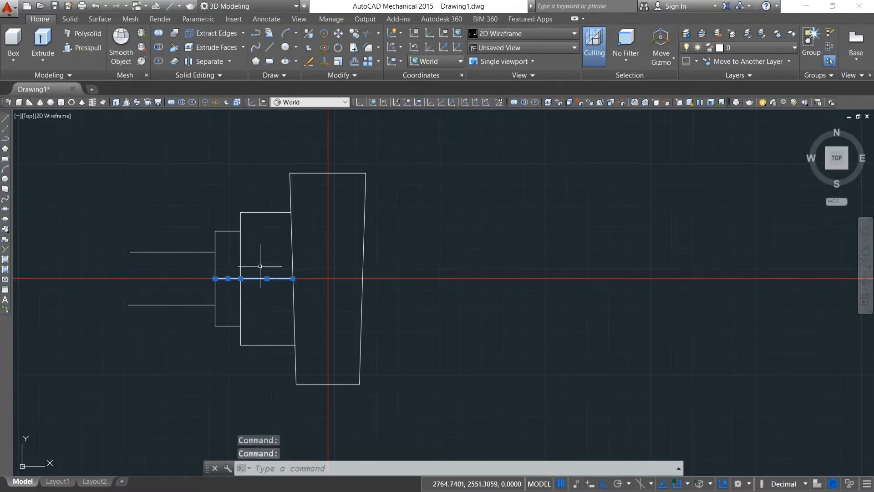
pyautogui.rightClick(261, 262)
pyautogui.click(315, 87)
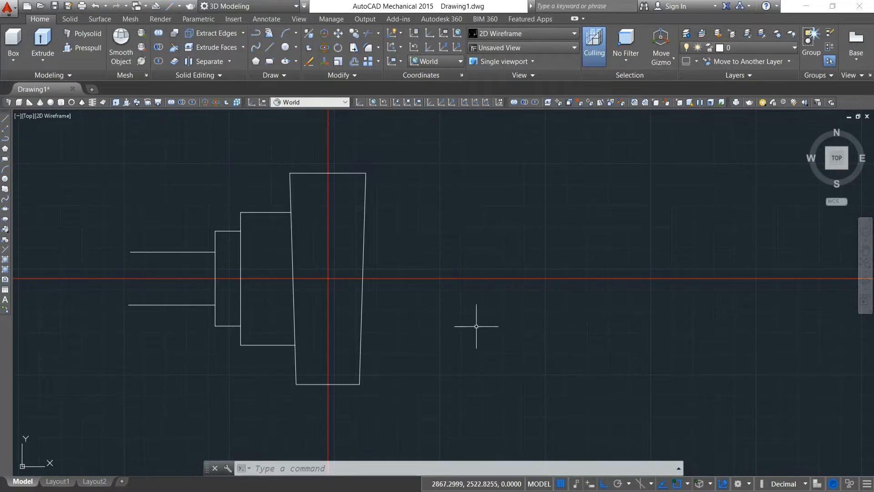
pyautogui.write('L')
pyautogui.press('Return')
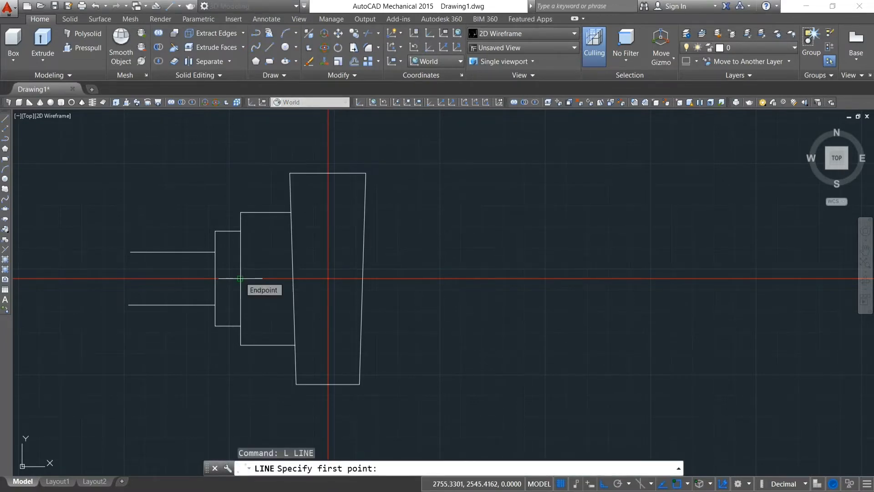
pyautogui.click(240, 278)
pyautogui.write('80')
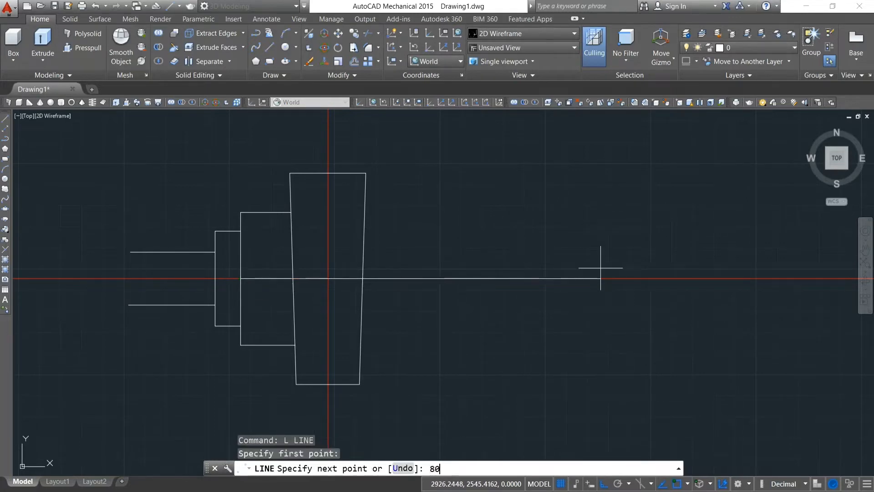
pyautogui.press('Return')
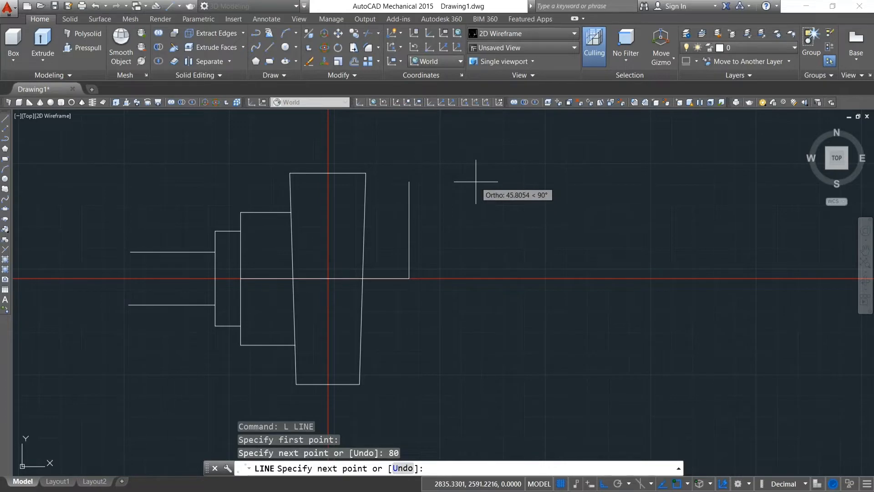
pyautogui.write('16')
pyautogui.press('Return')
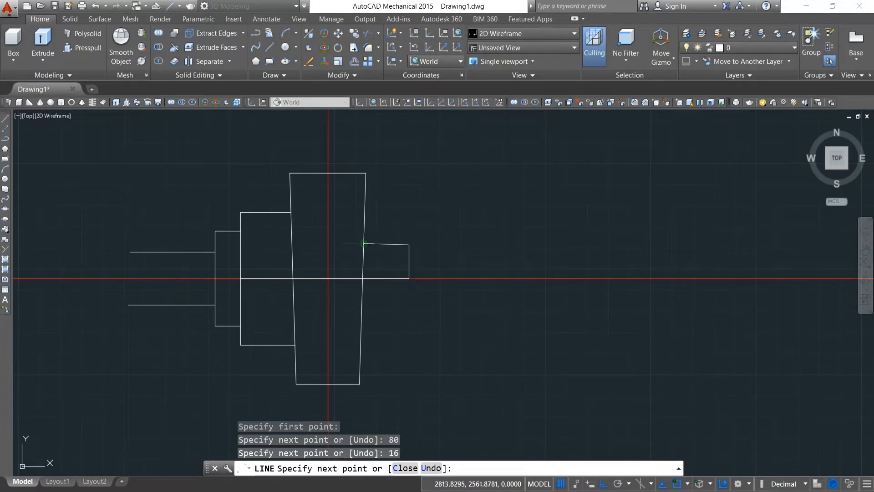
pyautogui.click(363, 243)
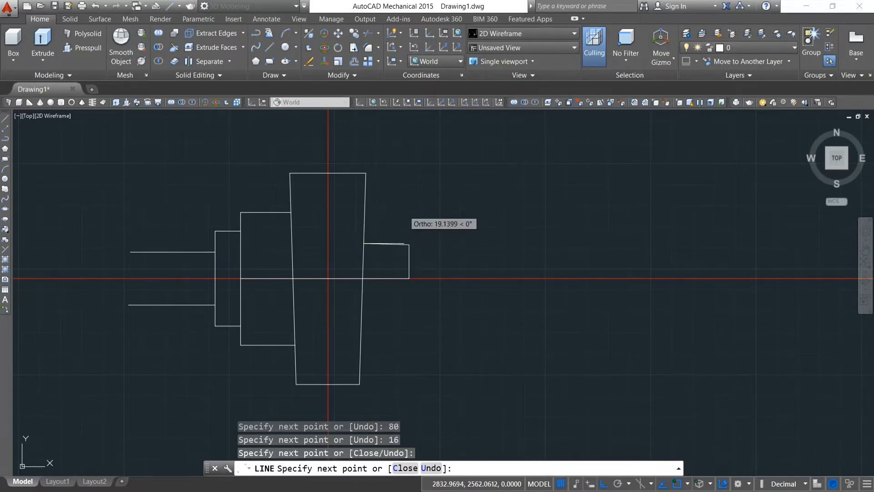
pyautogui.press('Escape')
pyautogui.hotkey('ctrl', 'z')
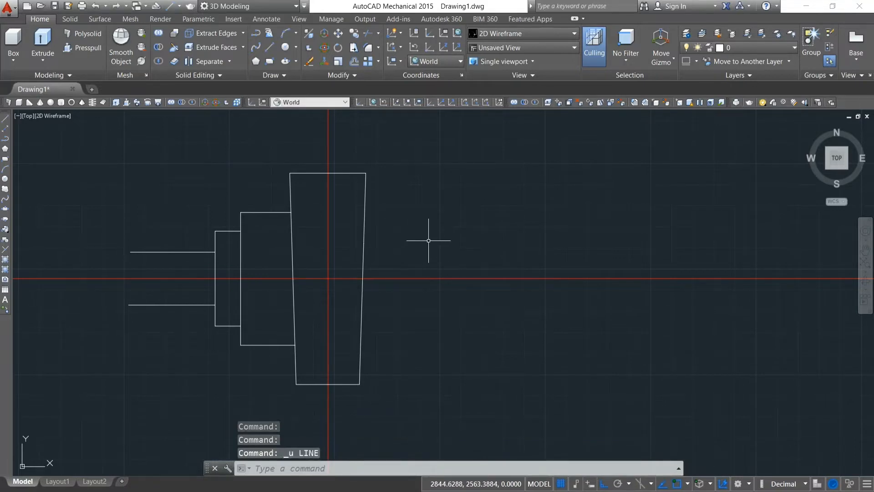
# From the larger block's left side on the centre line, draw lines 80 units right, 16 units up and about 15 units left
pyautogui.write('l')
pyautogui.press('Return')
pyautogui.click(240, 276)
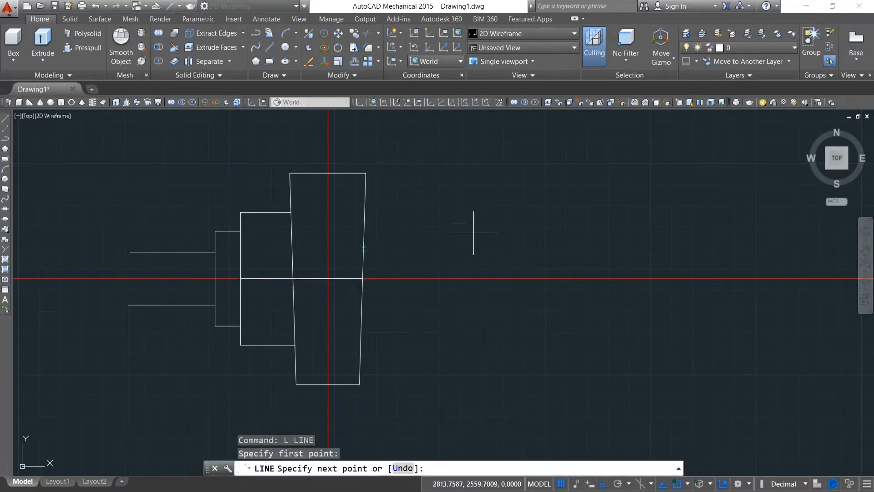
pyautogui.write('80')
pyautogui.press('Return')
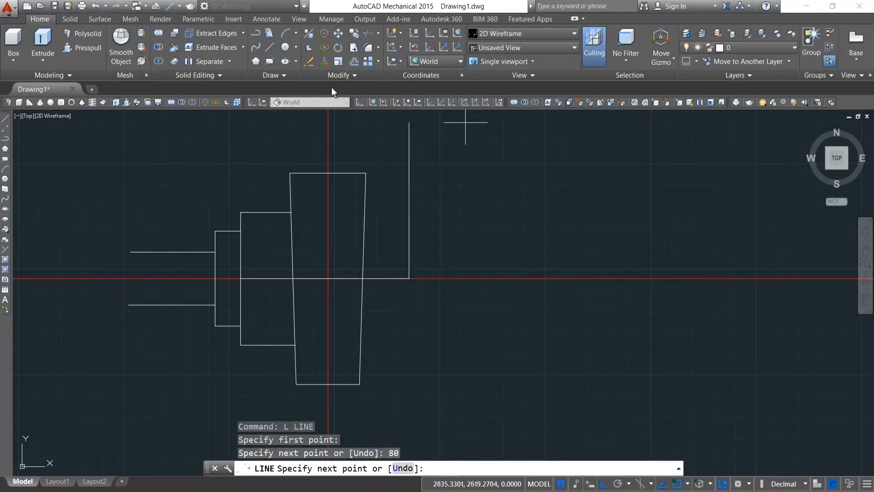
pyautogui.write('16')
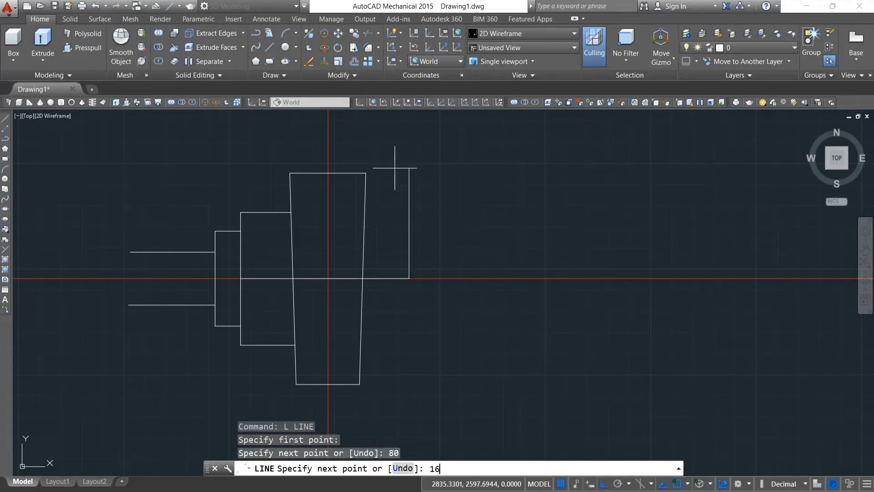
pyautogui.press('Return')
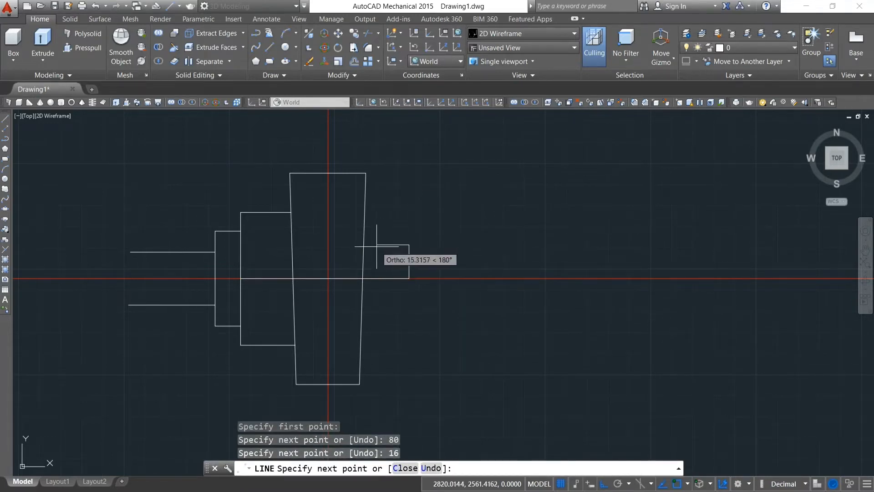
pyautogui.rightClick(420, 206)
pyautogui.click(426, 210)
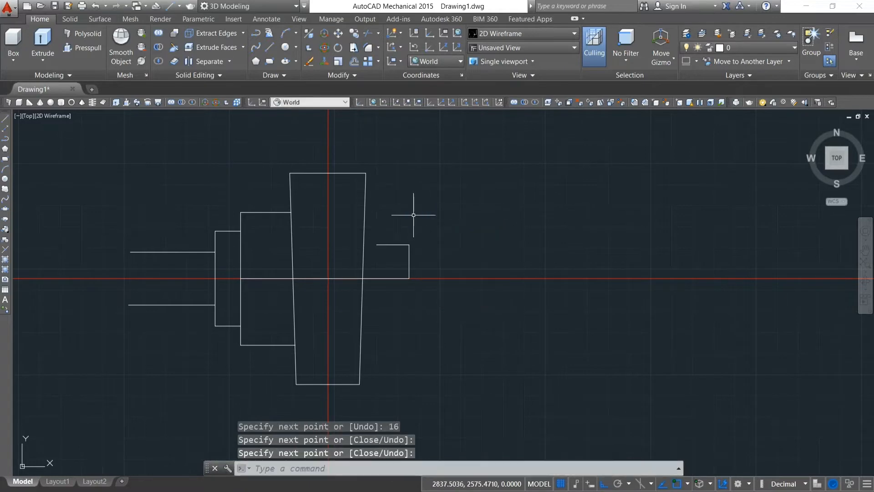
# Extend the new short horizontal line to the tapered outline's slanted right side
pyautogui.write('ex')
pyautogui.press('Return')
pyautogui.click(389, 244)
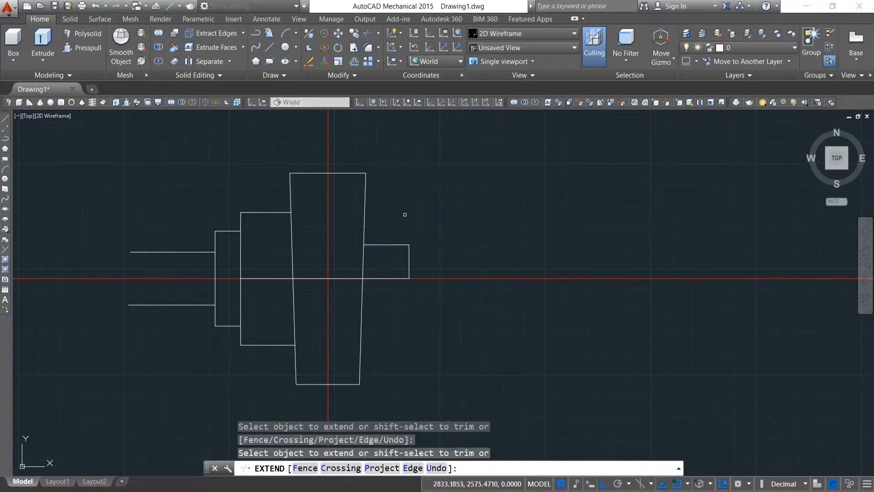
pyautogui.press('Escape')
# Mirror the right-hand block's upper horizontal line and vertical end about the horizontal centre line, keeping the originals
pyautogui.click(426, 250)
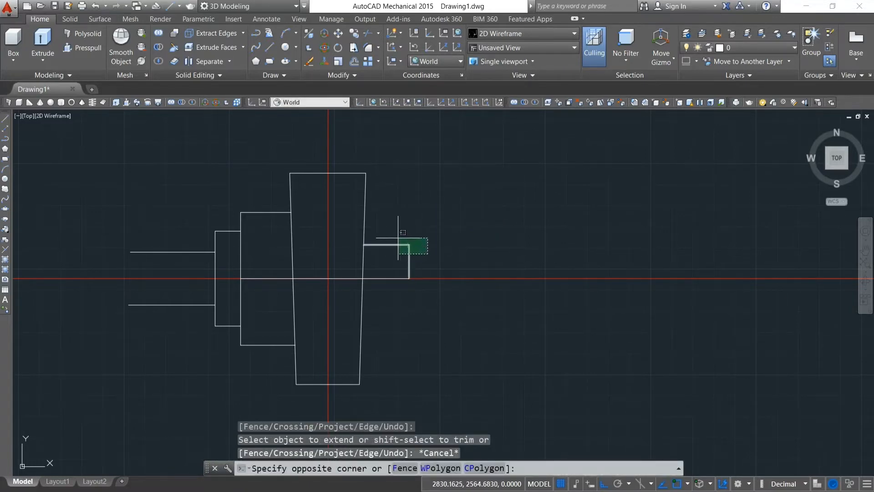
pyautogui.click(400, 238)
pyautogui.write('mi')
pyautogui.press('Return')
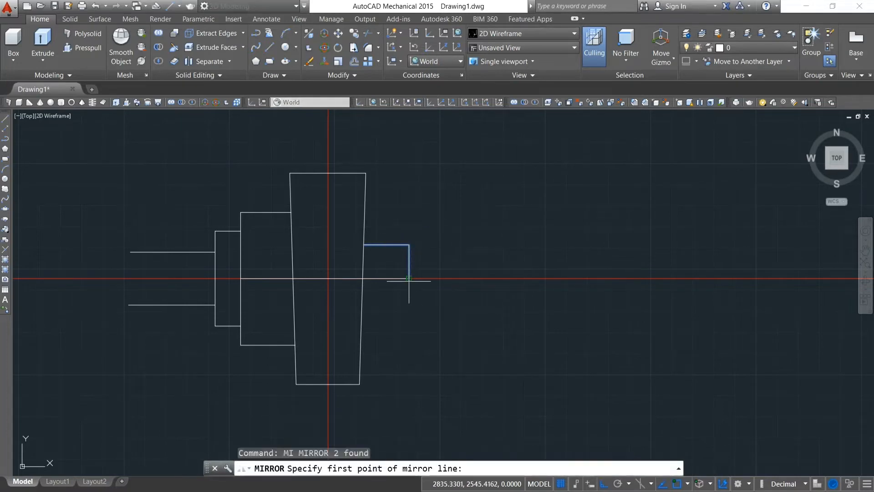
pyautogui.click(409, 278)
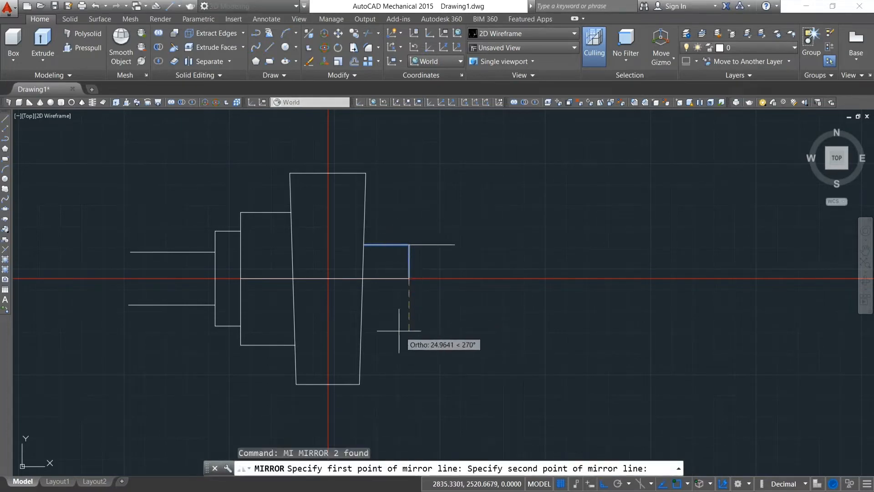
pyautogui.click(483, 251)
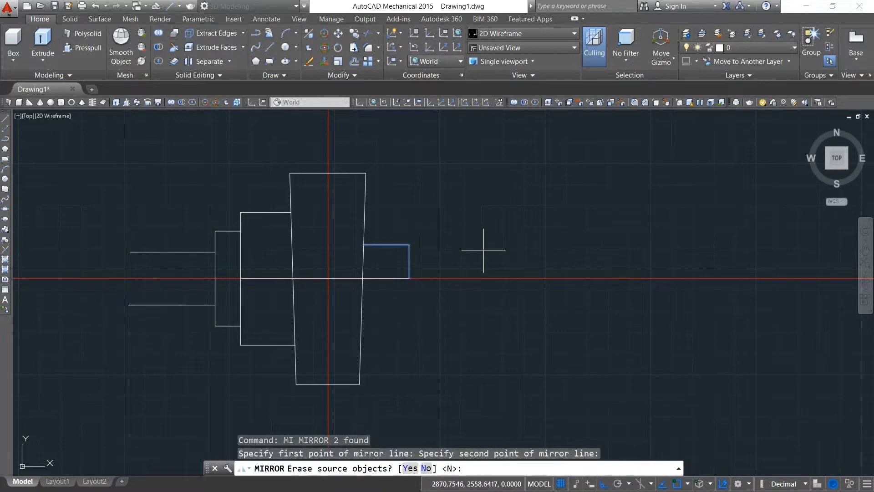
pyautogui.press('Return')
# Extend the right-hand block's lower horizontal line to the tapered outline's slanted right side
pyautogui.write('ex')
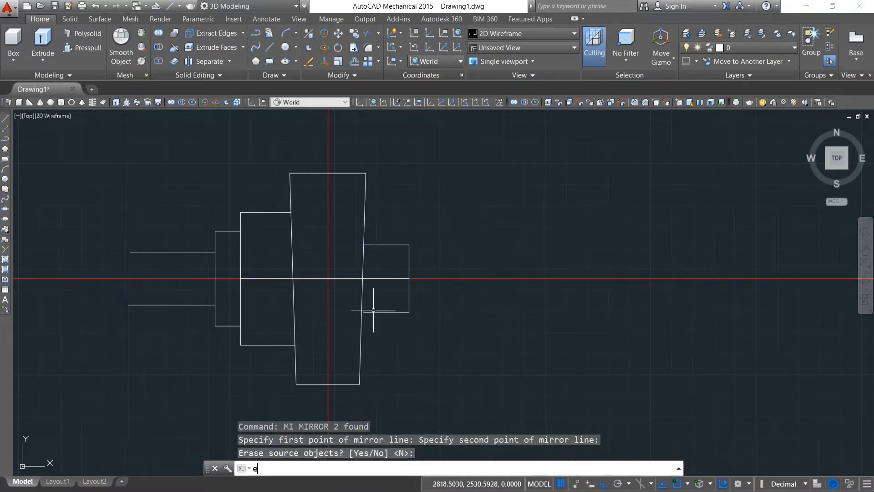
pyautogui.press('Return')
pyautogui.press('Return')
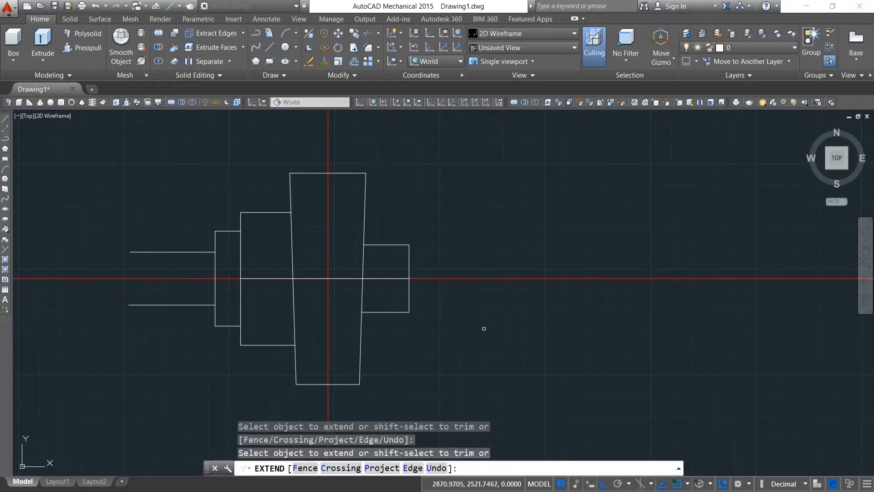
pyautogui.press('Escape')
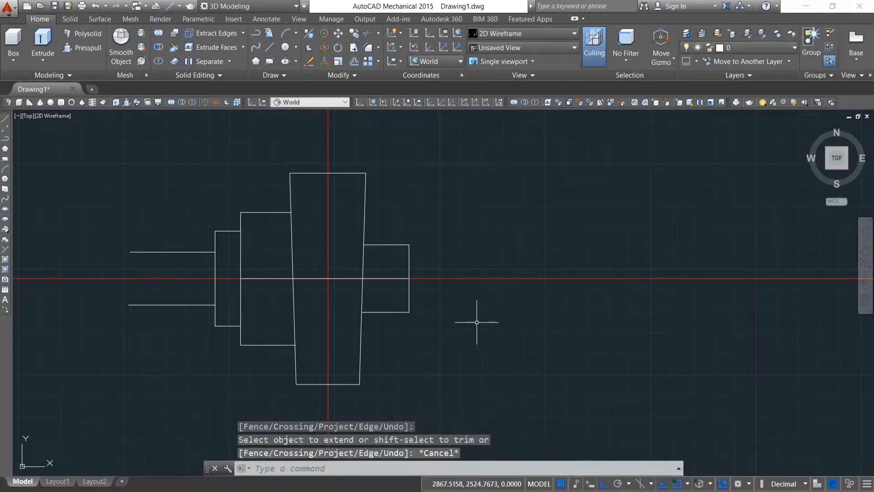
pyautogui.write('l')
pyautogui.press('Return')
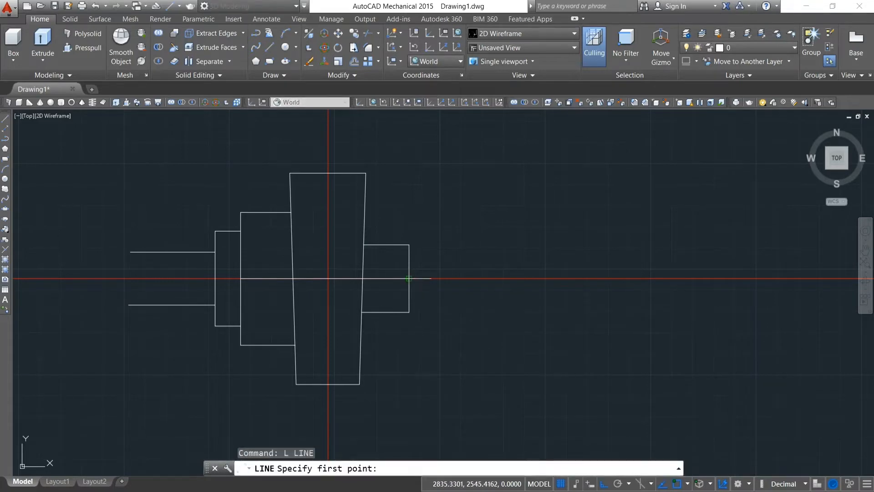
pyautogui.press('Escape')
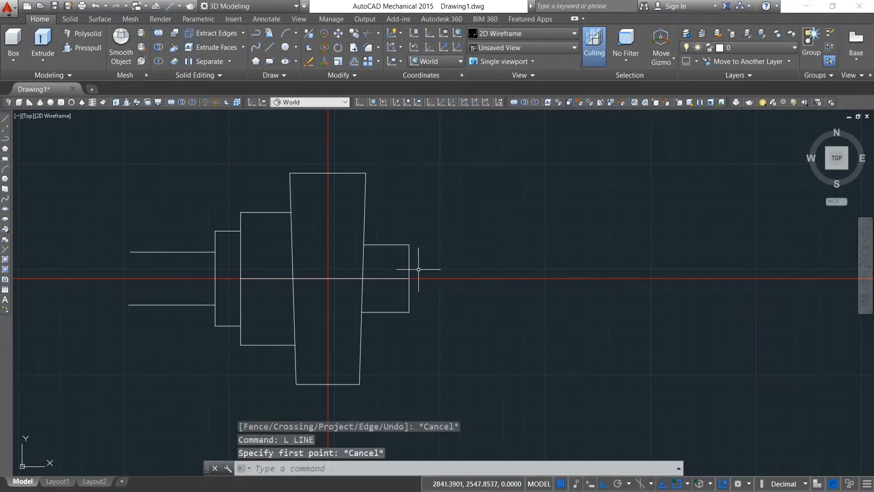
# Offset both halves of the right-hand block's vertical end line 6 units outward to the right
pyautogui.write('of')
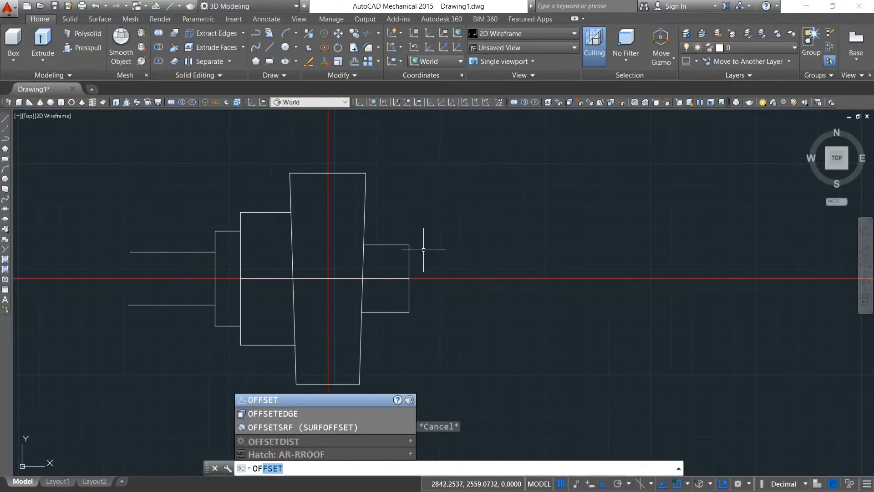
pyautogui.press('Return')
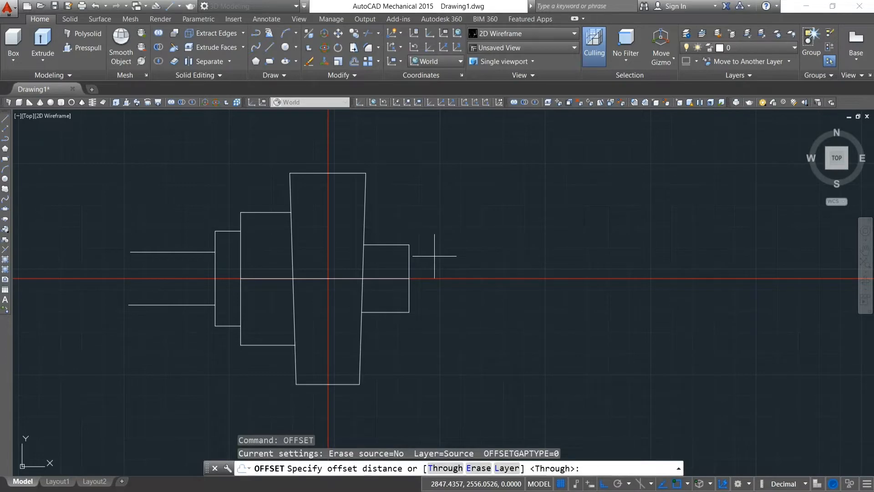
pyautogui.press('Return')
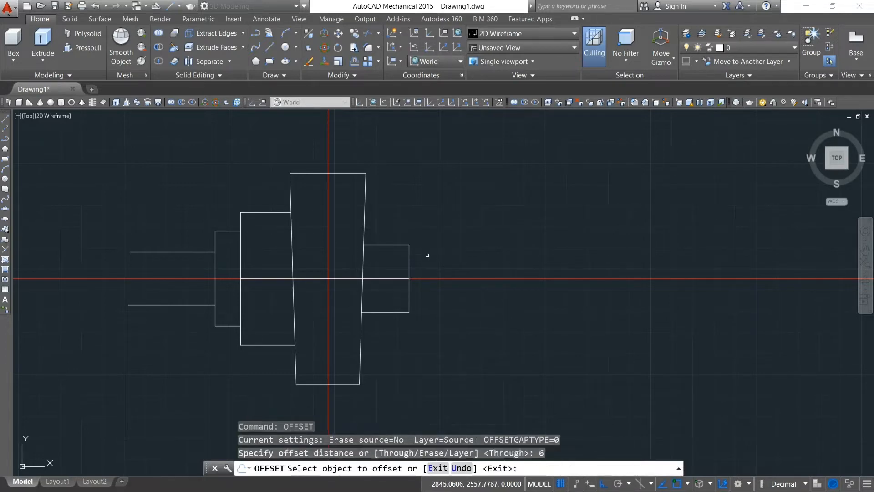
pyautogui.click(410, 256)
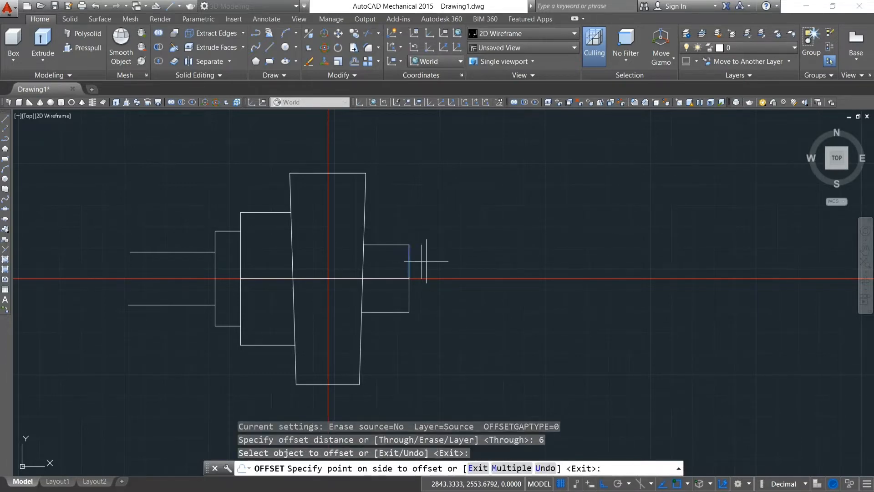
pyautogui.click(427, 261)
pyautogui.click(410, 285)
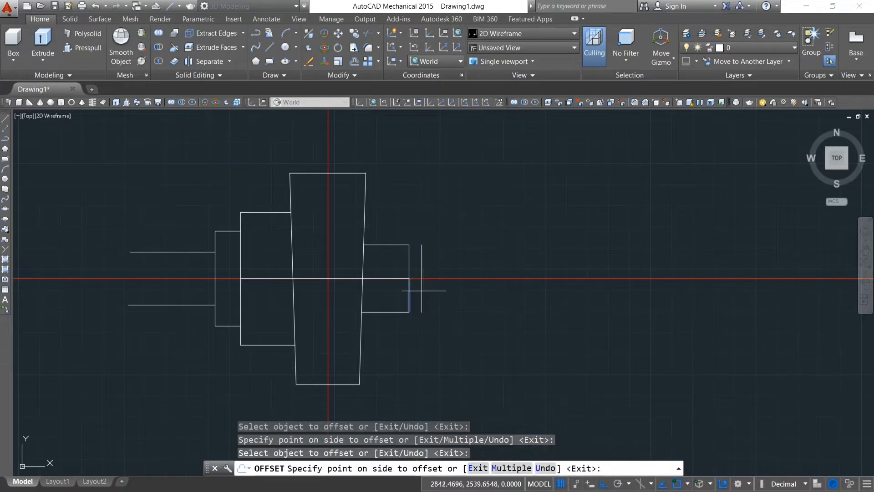
pyautogui.click(428, 291)
pyautogui.press('Escape')
# Draw short horizontal lines joining the upper and lower ends of the right-hand block's original end line to its offset copy
pyautogui.write('l')
pyautogui.press('Return')
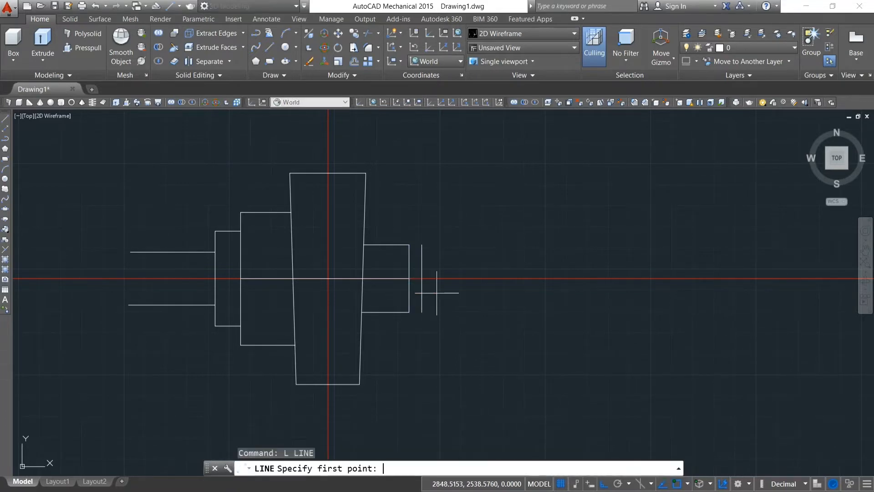
pyautogui.click(408, 245)
pyautogui.click(422, 244)
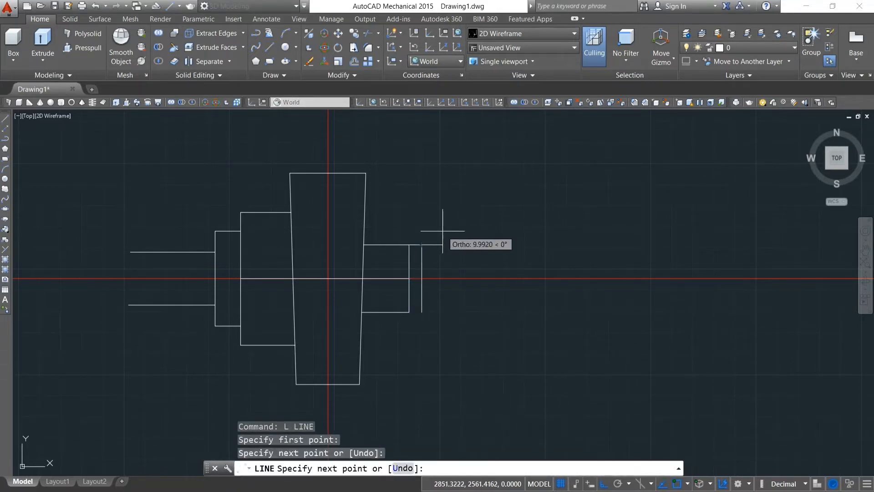
pyautogui.press('Escape')
pyautogui.write('l')
pyautogui.press('Return')
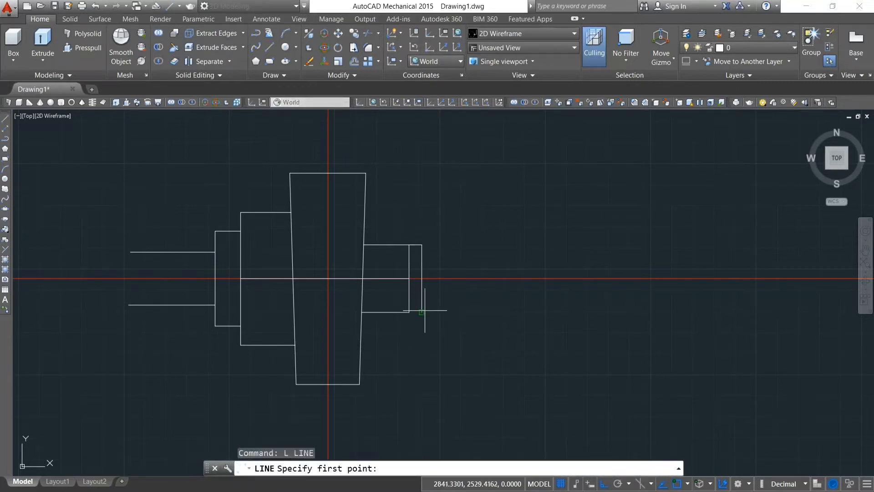
pyautogui.click(421, 312)
pyautogui.click(409, 312)
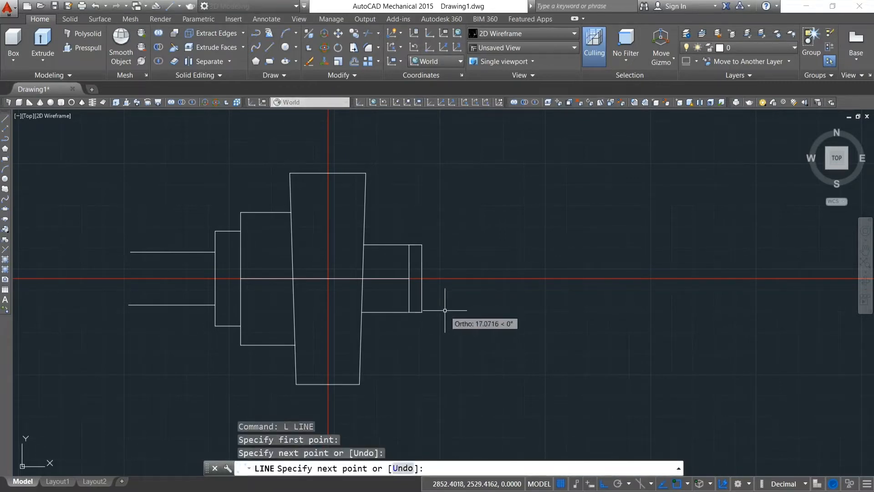
pyautogui.press('Escape')
# From the offset end line's midpoint on the centre line, draw lines 18 units right, 45/2 units up and about 29 units left
pyautogui.scroll(2, 439, 255)
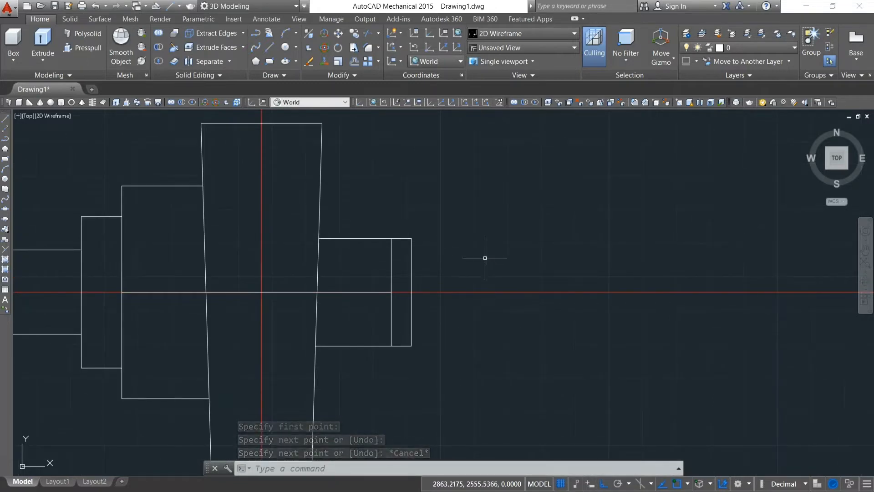
pyautogui.write('L')
pyautogui.press('Return')
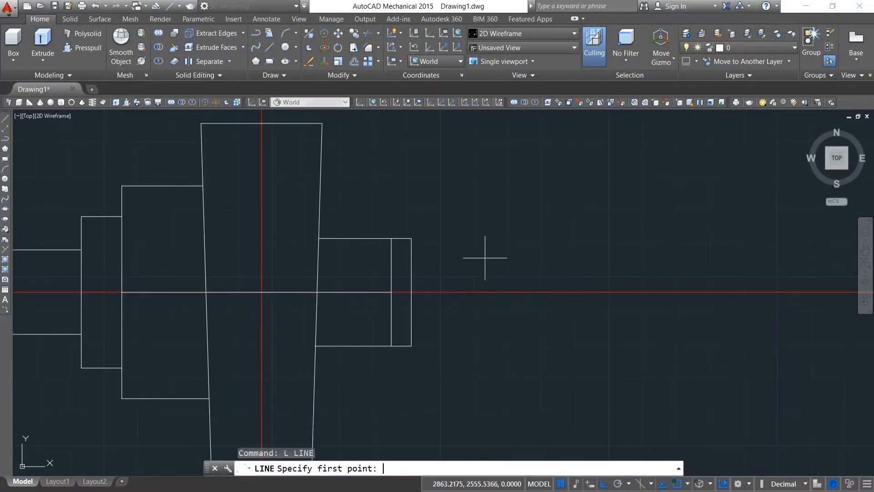
pyautogui.click(411, 292)
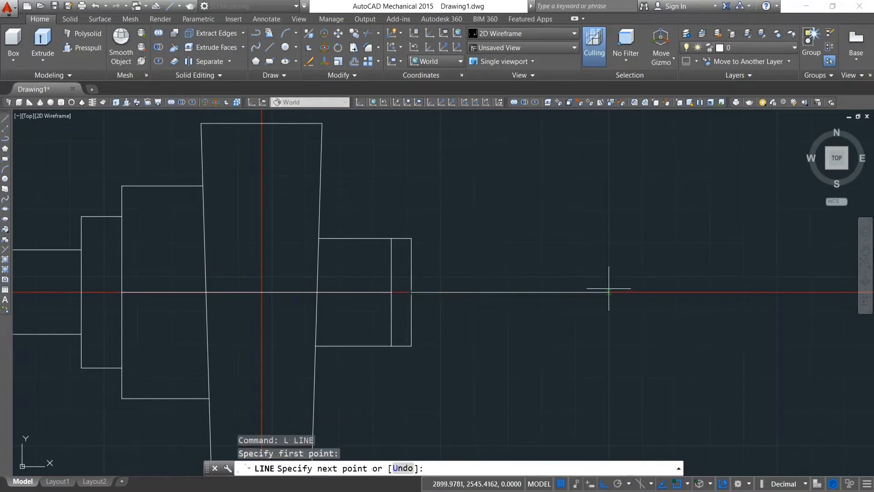
pyautogui.write('18')
pyautogui.press('Return')
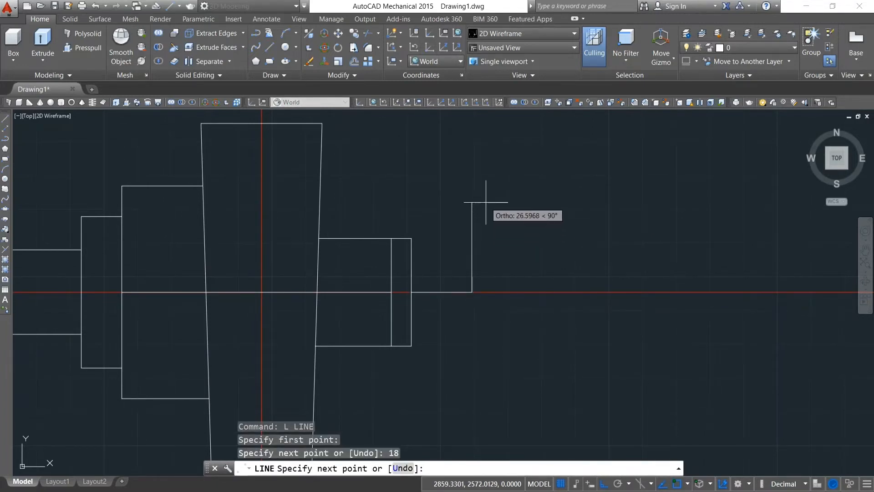
pyautogui.write('45')
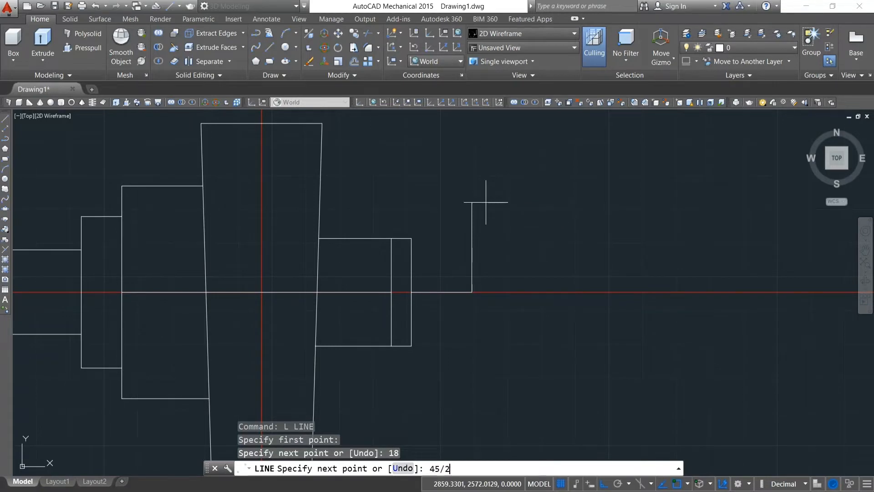
pyautogui.write('/2')
pyautogui.press('Return')
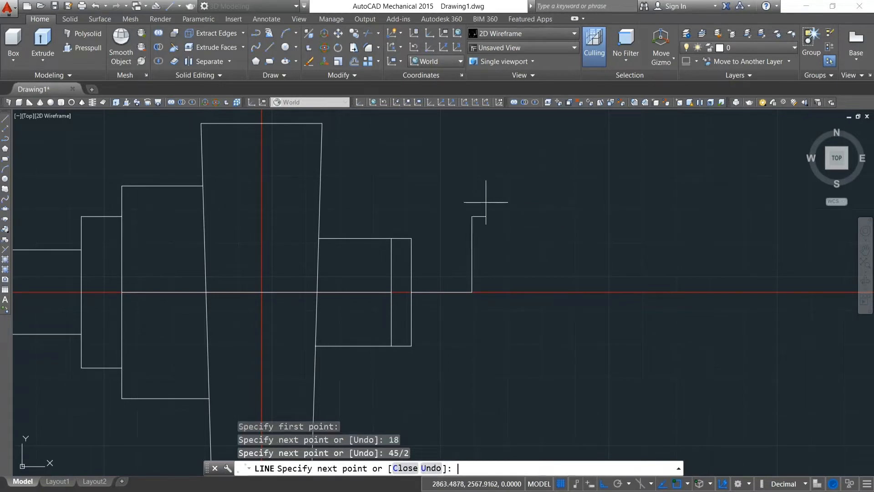
pyautogui.click(374, 208)
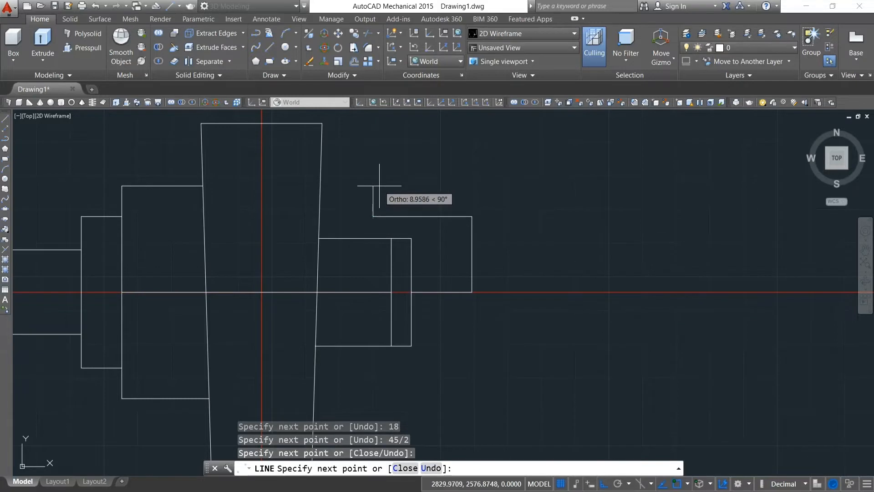
pyautogui.press('Escape')
# Extend the new outer block's upper horizontal line to the tapered outline's slanted right side
pyautogui.write('ex')
pyautogui.press('Return')
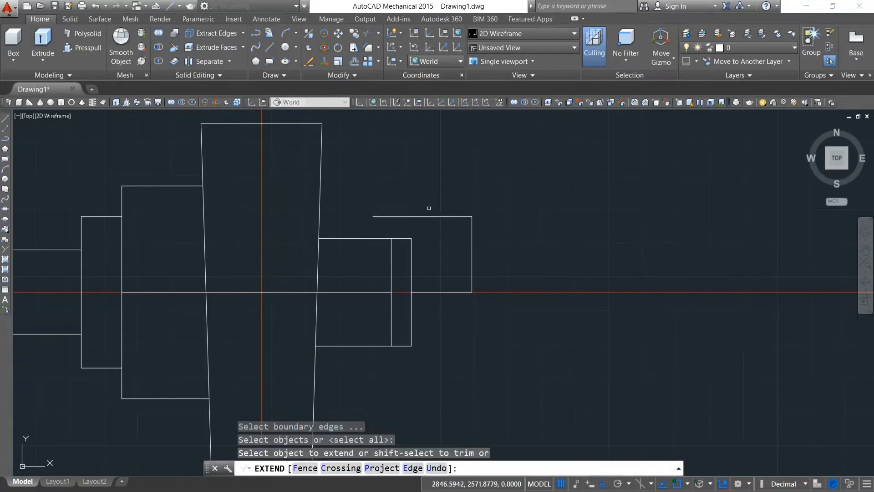
pyautogui.click(414, 217)
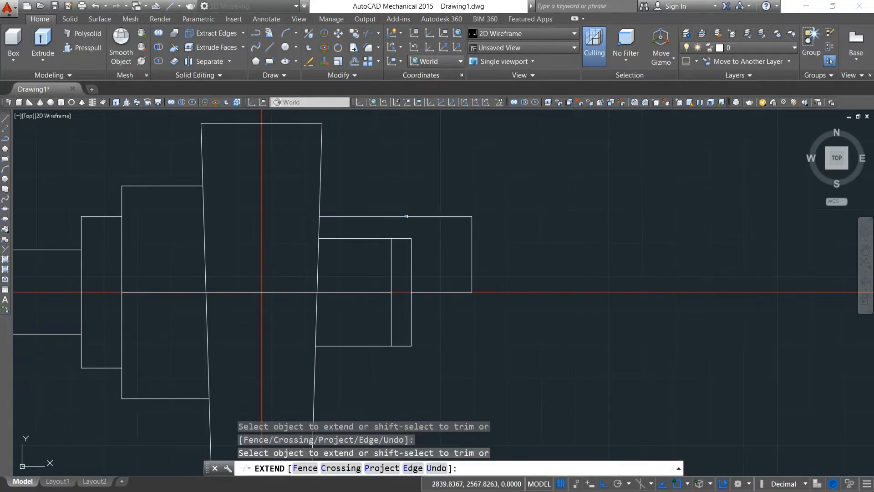
pyautogui.press('Escape')
# Mirror the outer block's upper horizontal line and vertical end about the horizontal centre line, keeping the originals
pyautogui.click(513, 223)
pyautogui.click(417, 200)
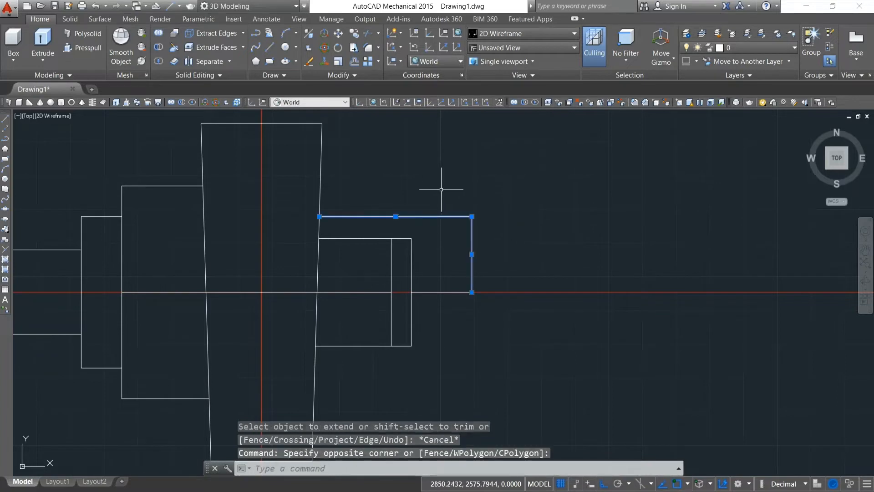
pyautogui.write('mi')
pyautogui.press('Return')
pyautogui.click(471, 291)
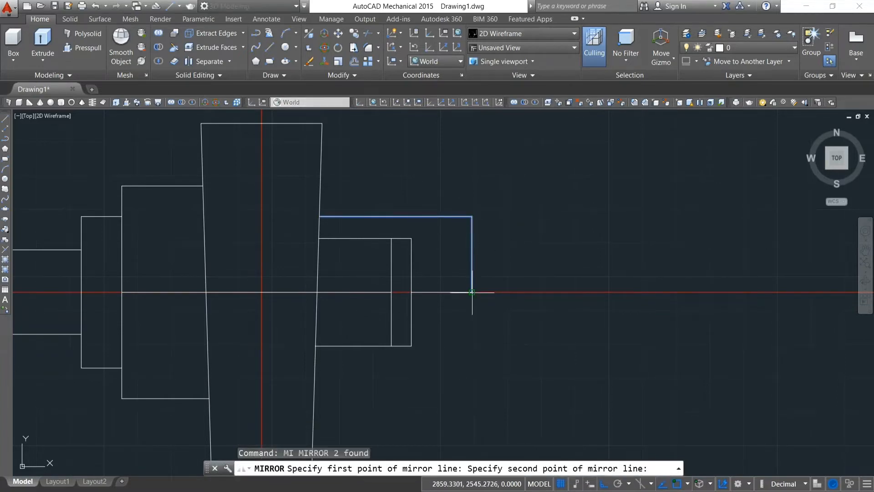
pyautogui.click(509, 269)
pyautogui.press('Return')
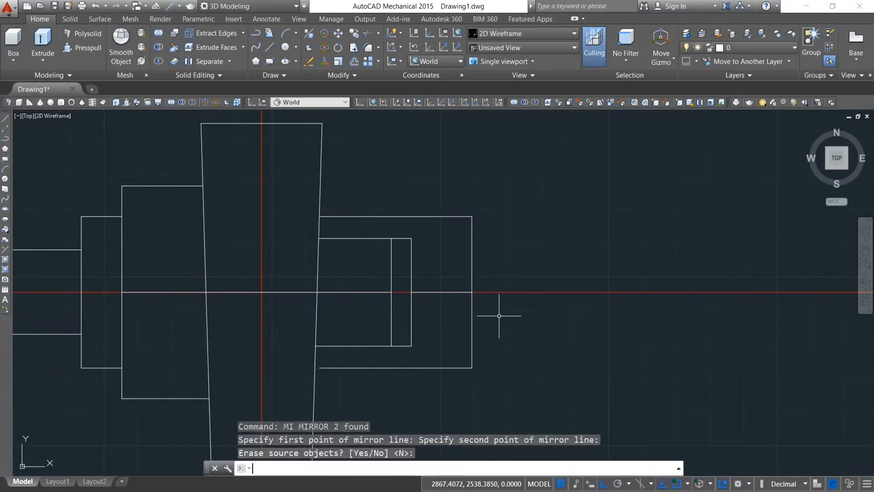
# Extend the outer block's lower horizontal line to the tapered outline's slanted right side
pyautogui.write('ex')
pyautogui.press('Return')
pyautogui.press('Return')
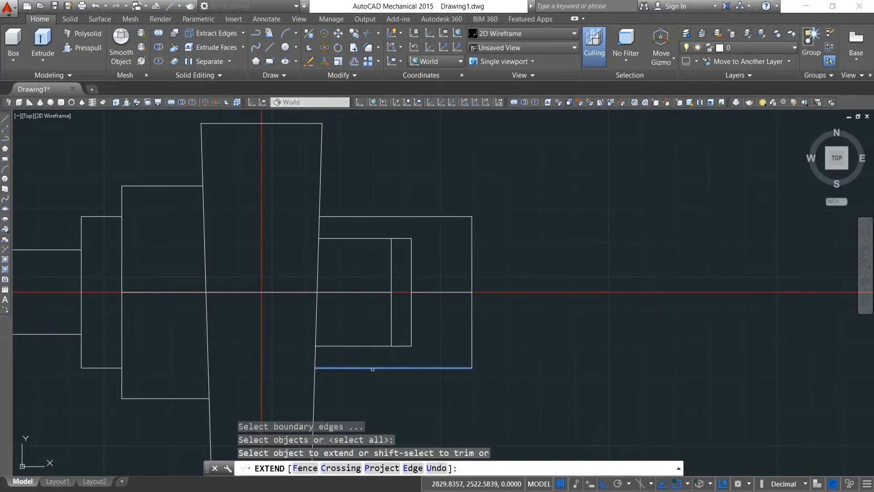
pyautogui.click(370, 367)
pyautogui.press('Escape')
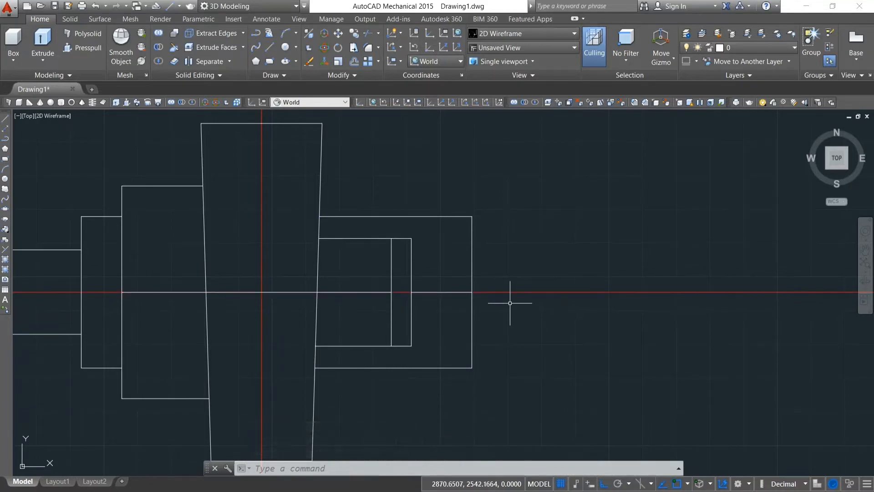
# From the outer block's right side on the centre line, draw lines 12.5 units up and about 32 units right
pyautogui.write('L')
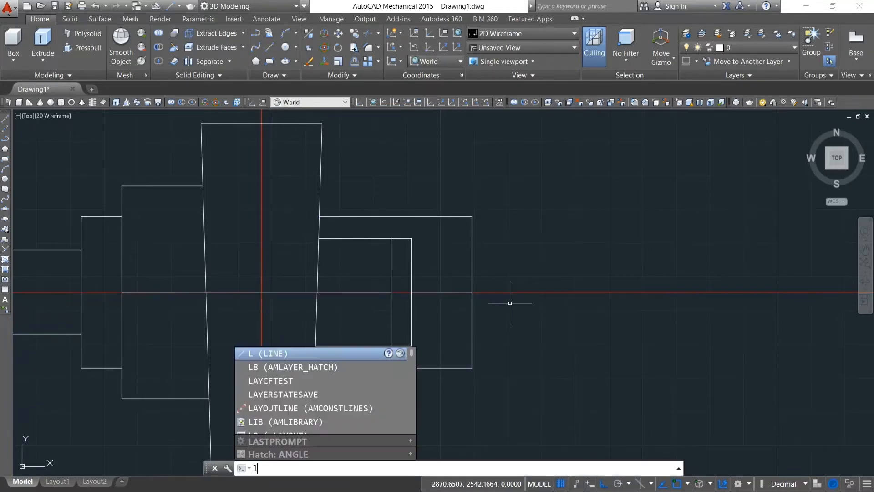
pyautogui.press('Return')
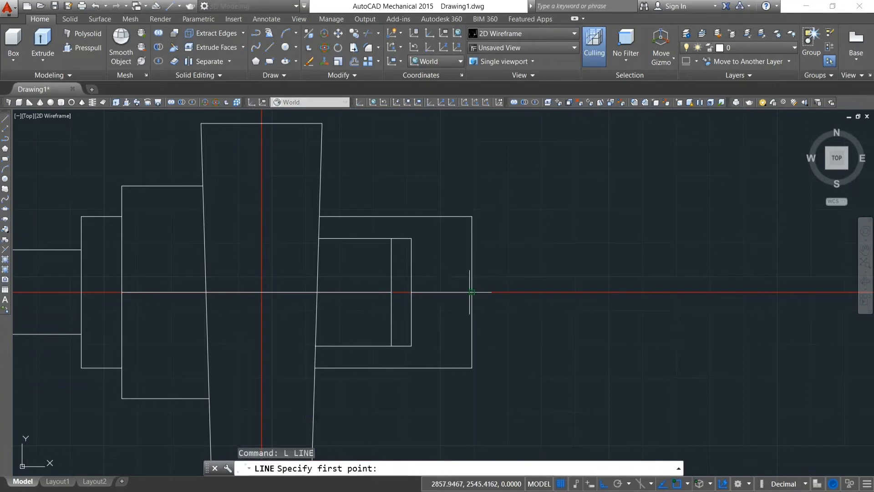
pyautogui.click(472, 292)
pyautogui.write('12.5')
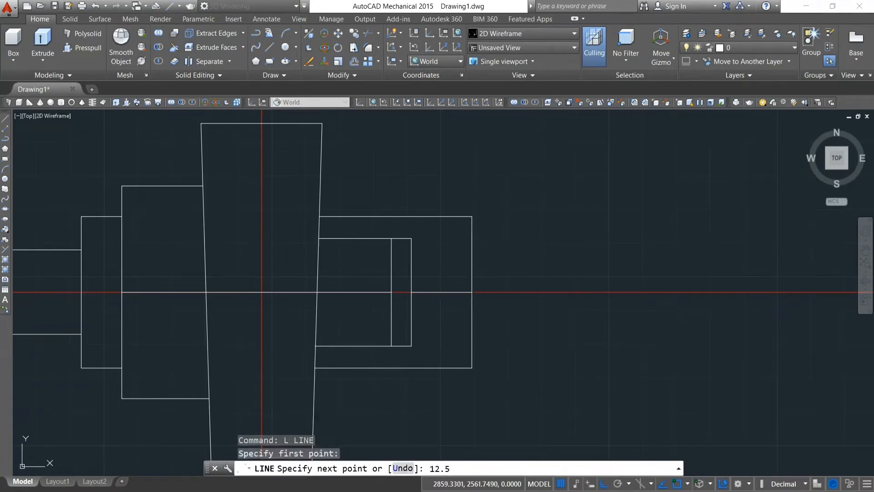
pyautogui.press('Return')
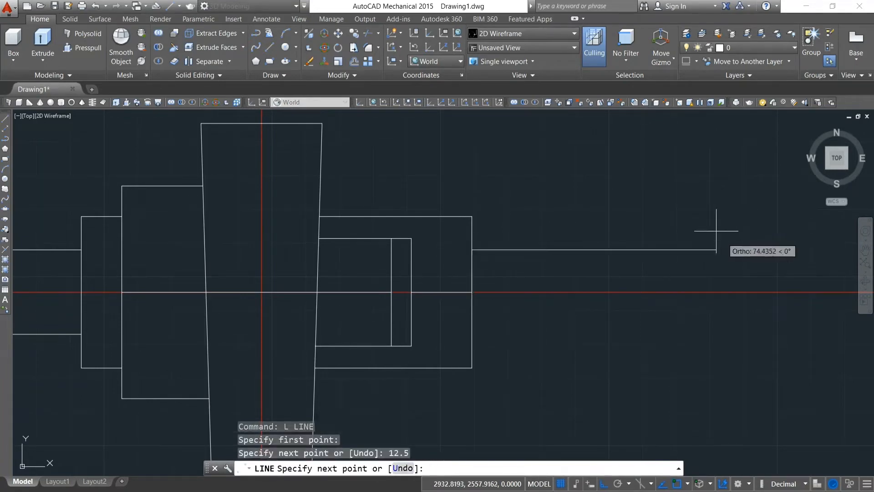
pyautogui.click(580, 255)
pyautogui.press('Escape')
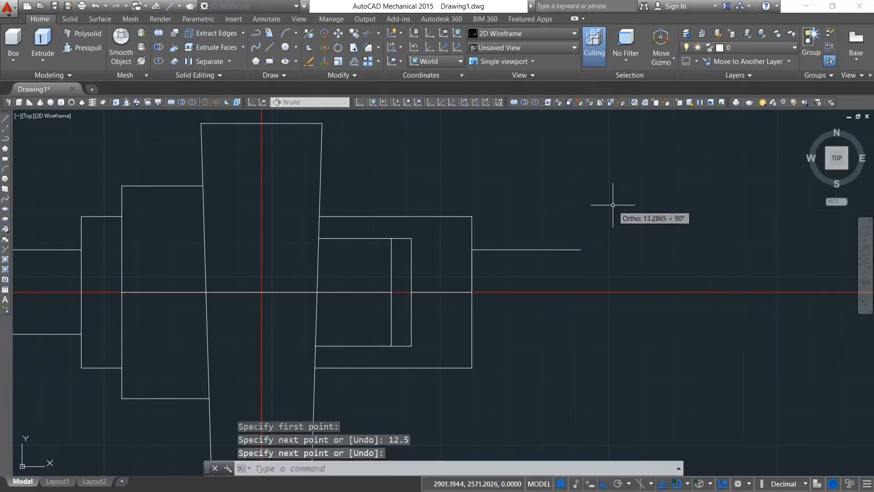
# From the outer block's right side on the centre line, draw lines 12.5 units down and about 32 units right
pyautogui.write('1')
pyautogui.press('Return')
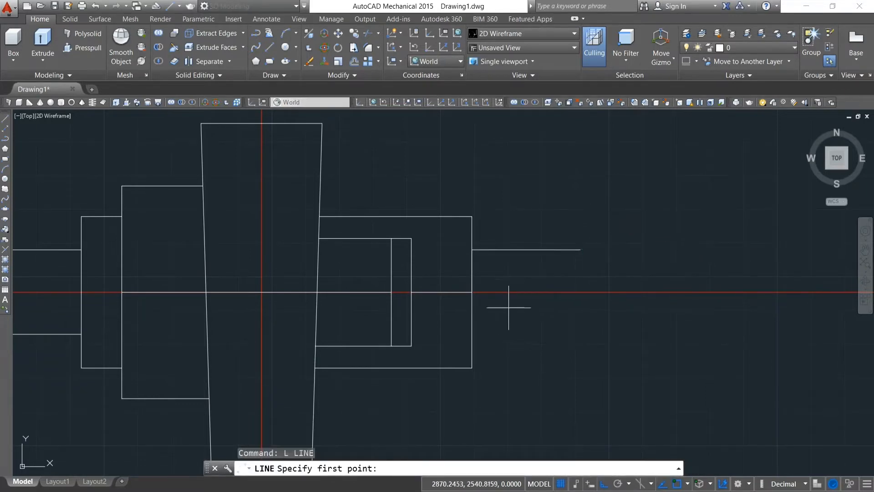
pyautogui.click(472, 292)
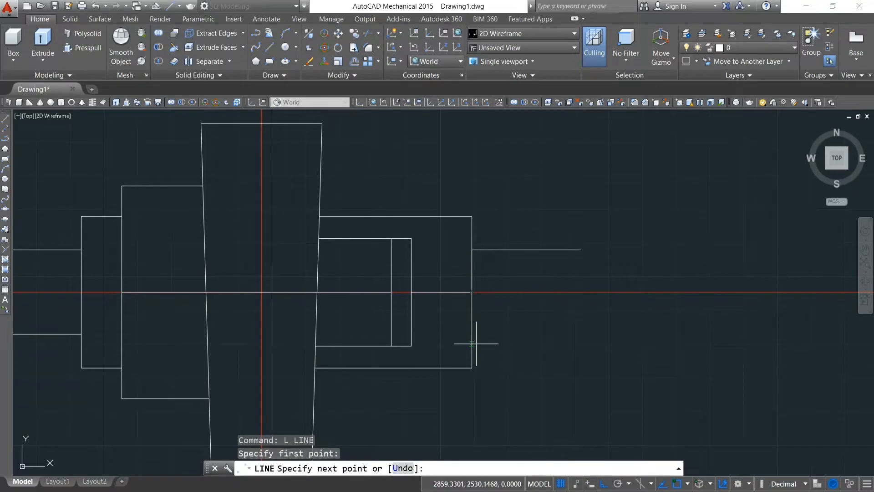
pyautogui.write('12.5')
pyautogui.press('Return')
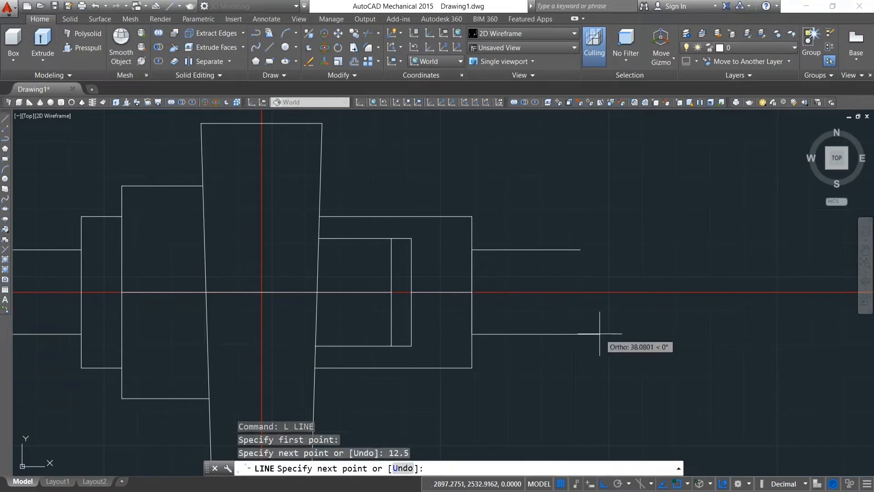
pyautogui.click(577, 318)
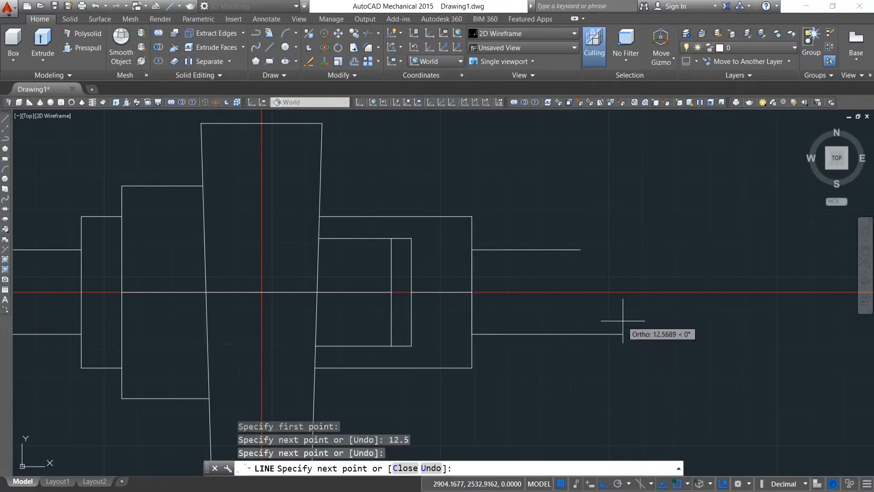
pyautogui.rightClick(623, 321)
pyautogui.click(631, 327)
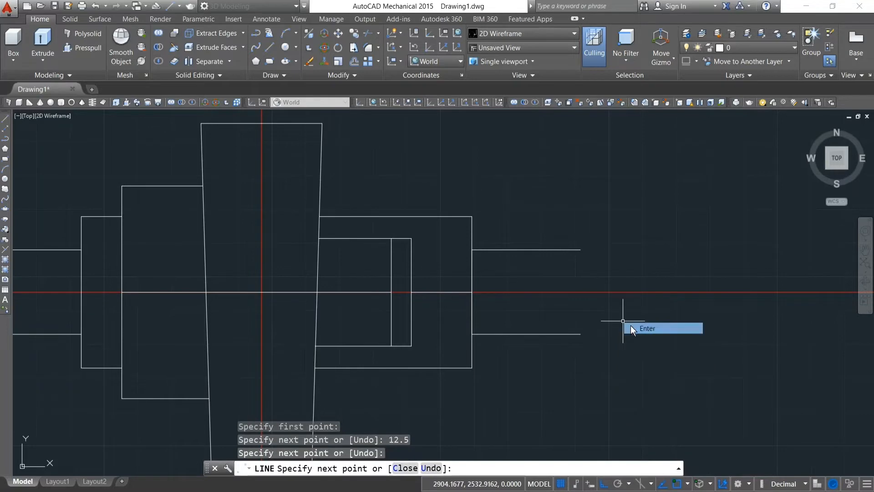
# Erase the two short vertical lines at the right shaft's base and the two leftover horizontal construction lines along the centre line
pyautogui.click(472, 317)
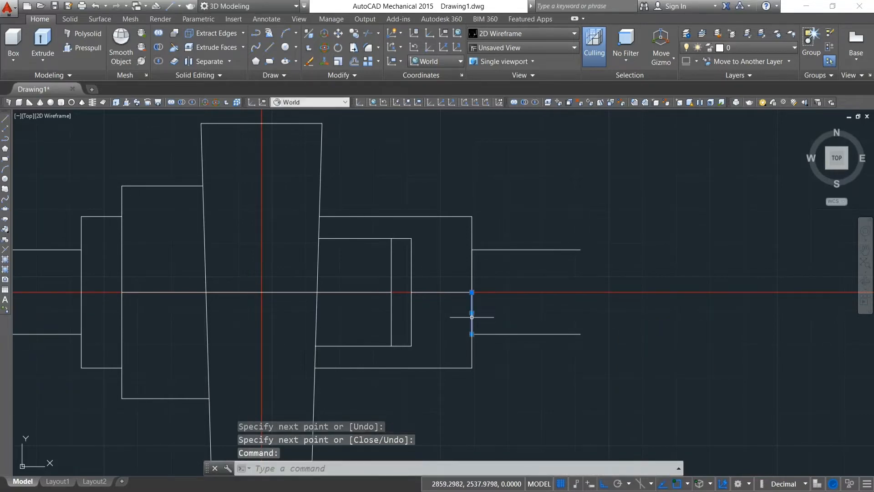
pyautogui.click(472, 277)
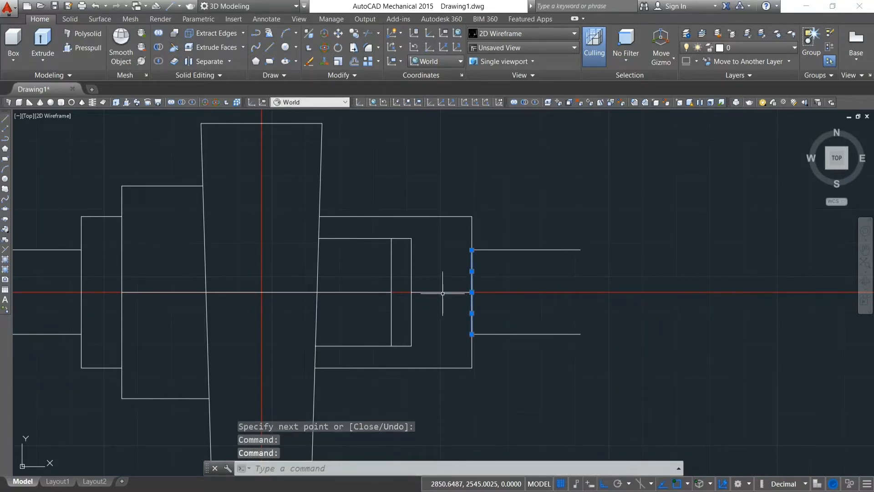
pyautogui.click(443, 293)
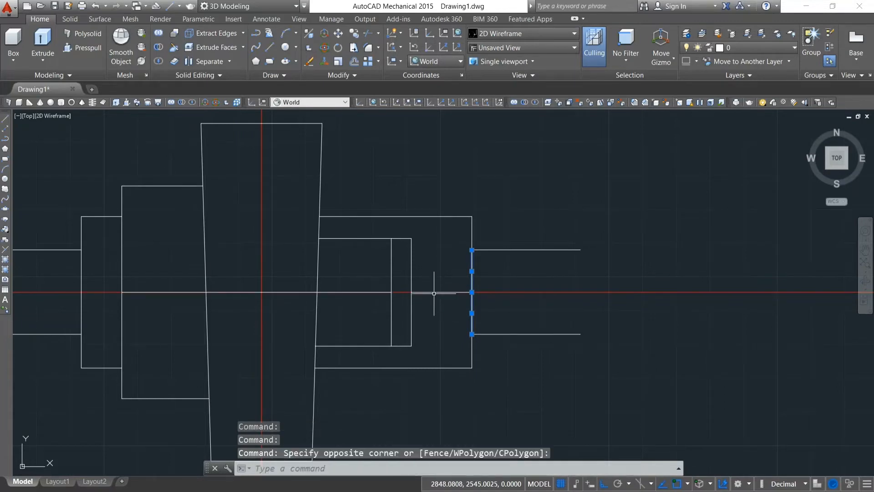
pyautogui.click(434, 292)
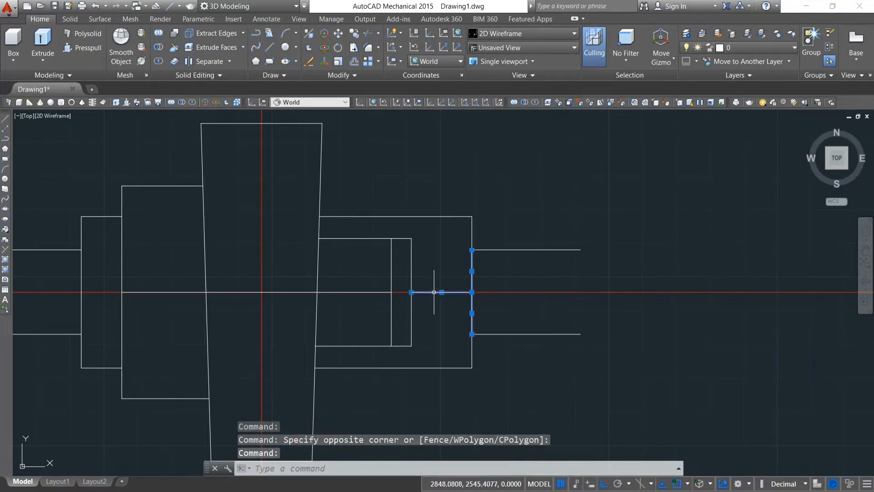
pyautogui.click(362, 292)
pyautogui.rightClick(360, 274)
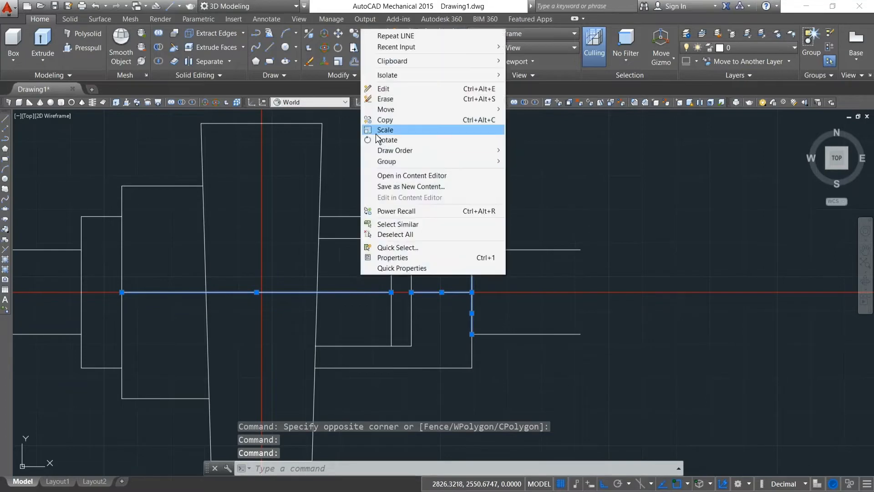
pyautogui.click(385, 104)
# Draw a line joining the outer ends of the left shaft's upper and lower edges
pyautogui.scroll(-2, 449, 292)
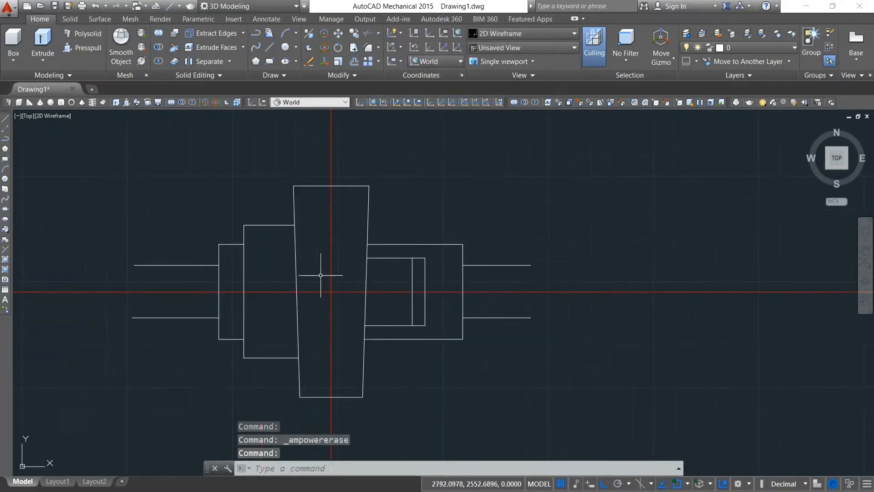
pyautogui.scroll(2, 321, 276)
pyautogui.scroll(-2, 319, 276)
pyautogui.scroll(2, 138, 294)
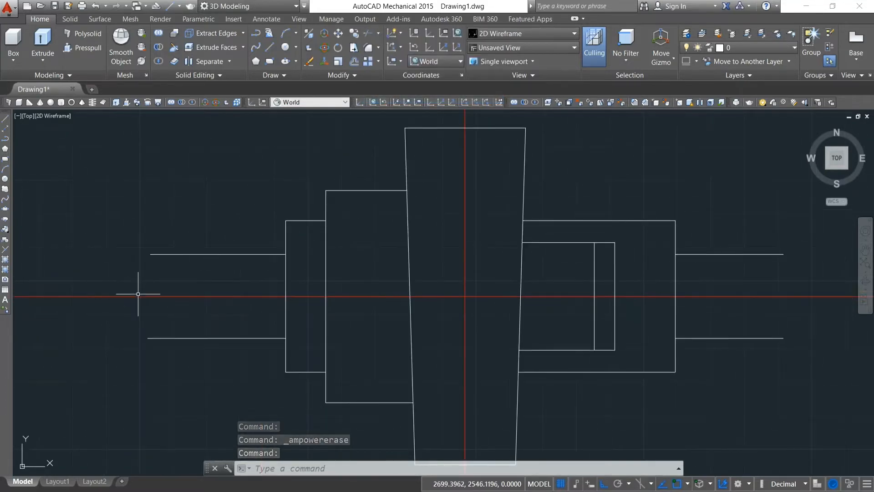
pyautogui.write('L')
pyautogui.press('Return')
pyautogui.click(151, 254)
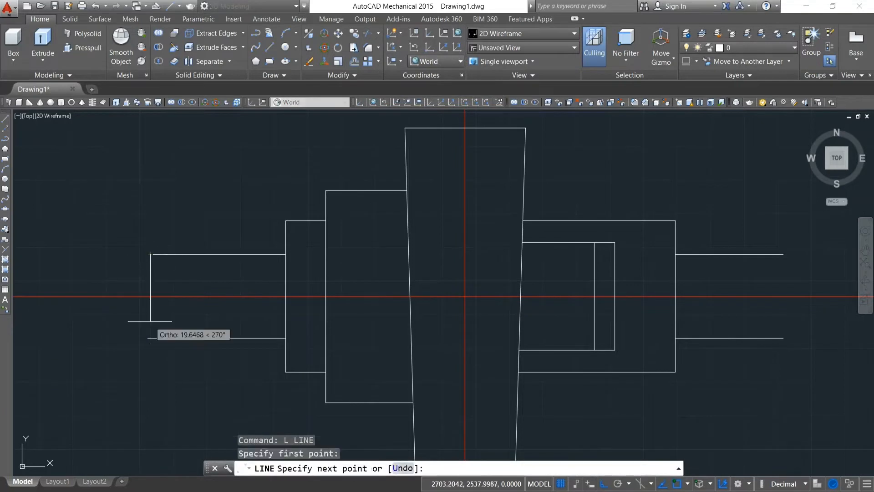
pyautogui.click(148, 338)
pyautogui.rightClick(100, 254)
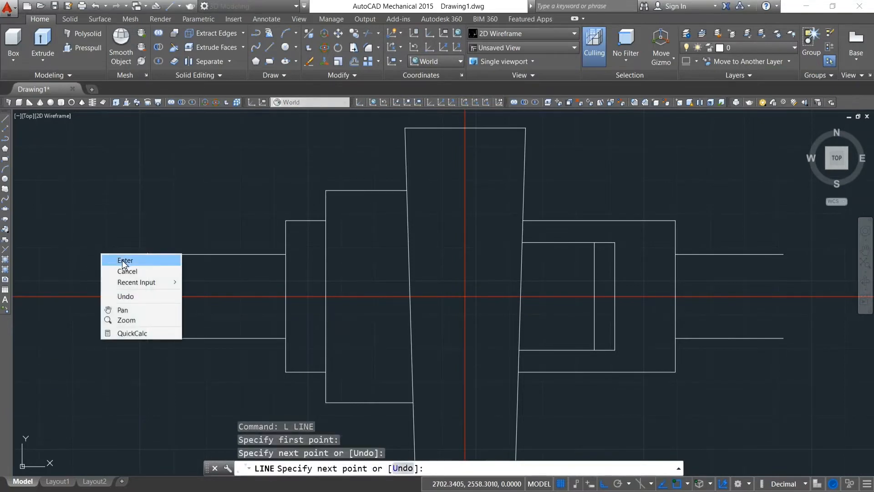
pyautogui.click(122, 261)
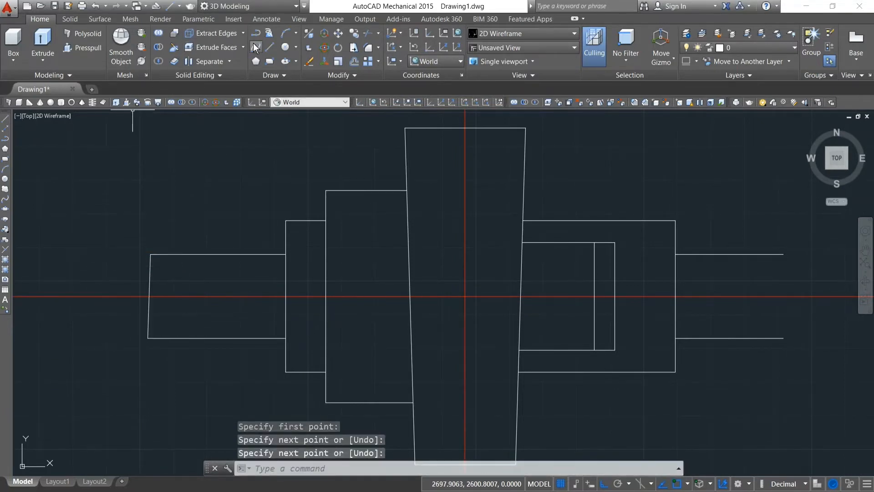
# With Ortho off, draw an S-shaped break spline from the left shaft's lower end to its upper end, looping back to the centre line
pyautogui.click(255, 47)
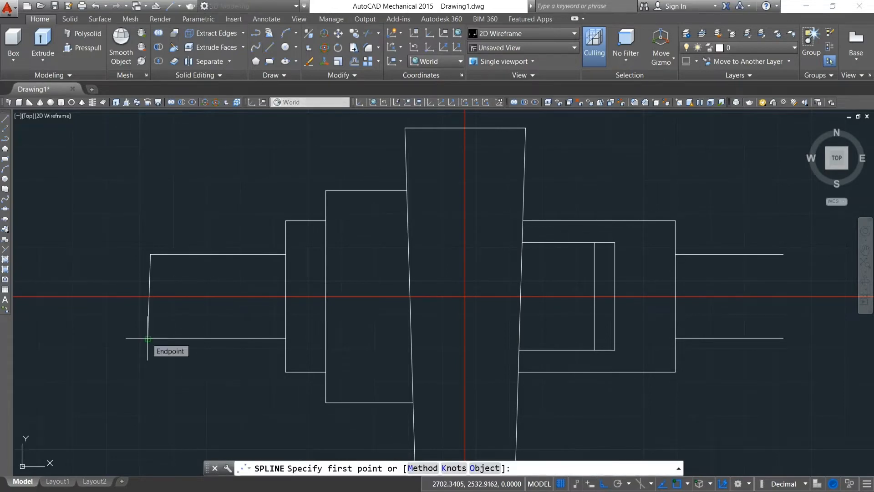
pyautogui.click(148, 338)
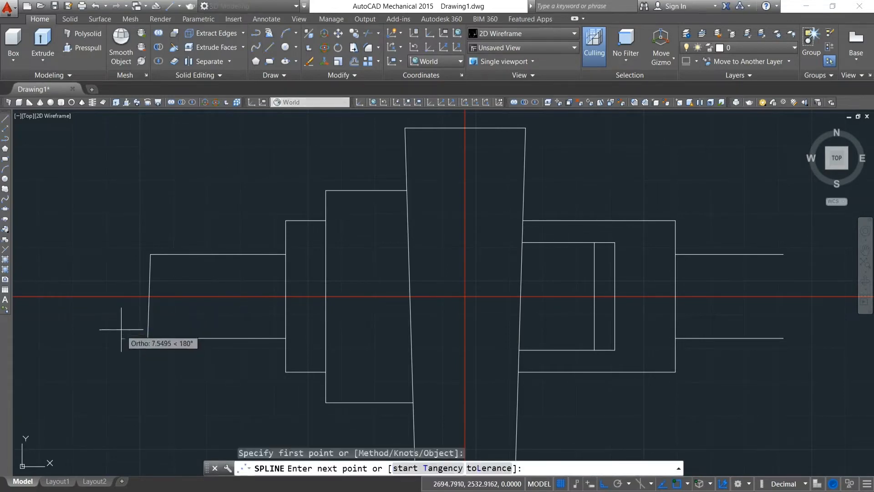
pyautogui.click(604, 483)
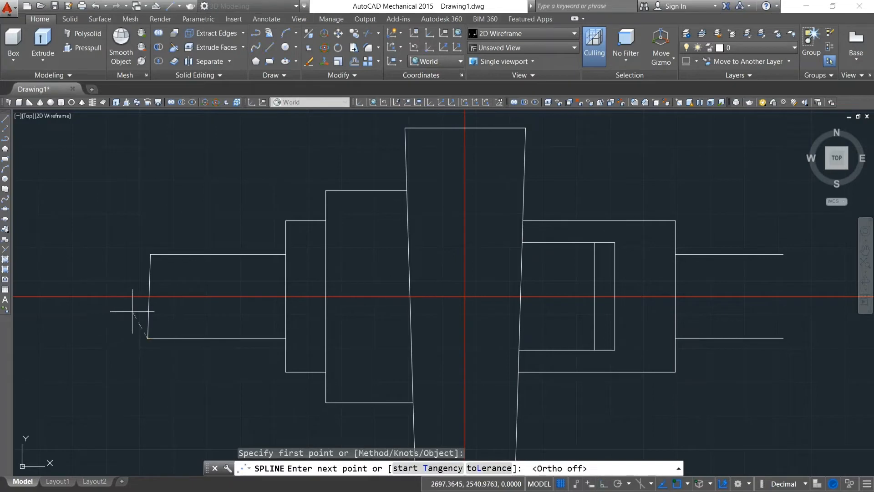
pyautogui.click(132, 303)
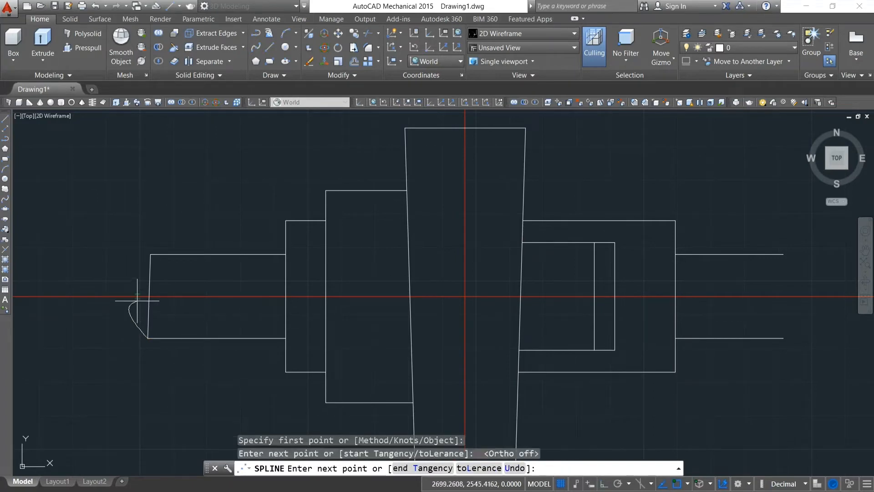
pyautogui.click(149, 297)
pyautogui.click(165, 276)
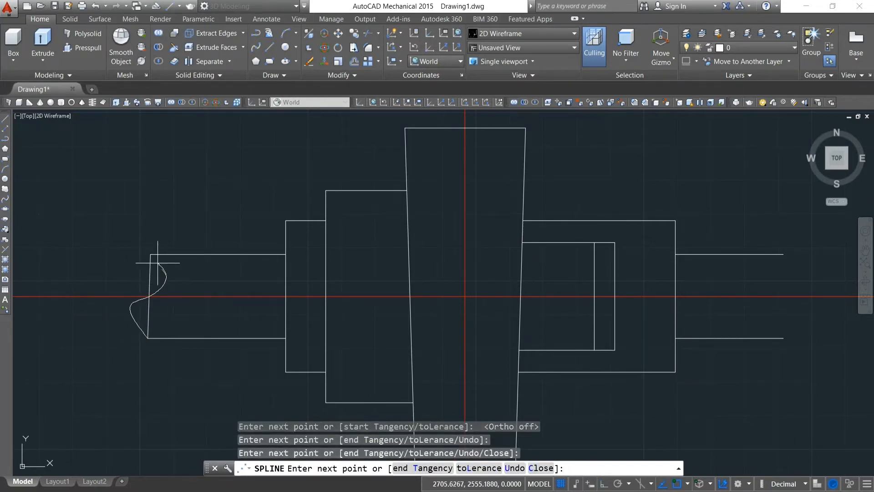
pyautogui.click(150, 254)
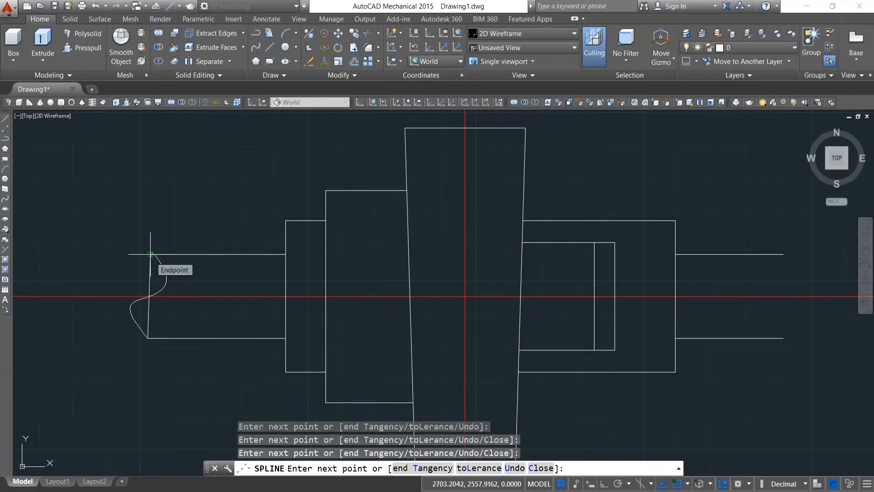
pyautogui.click(132, 262)
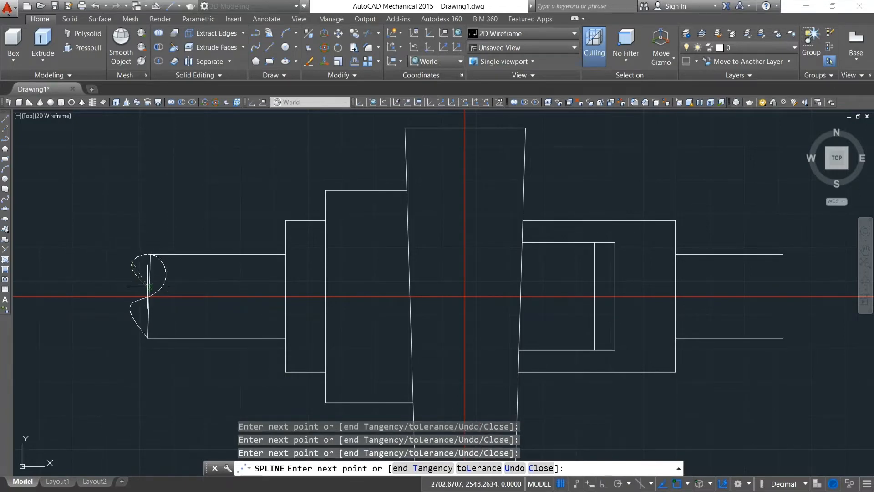
pyautogui.click(149, 296)
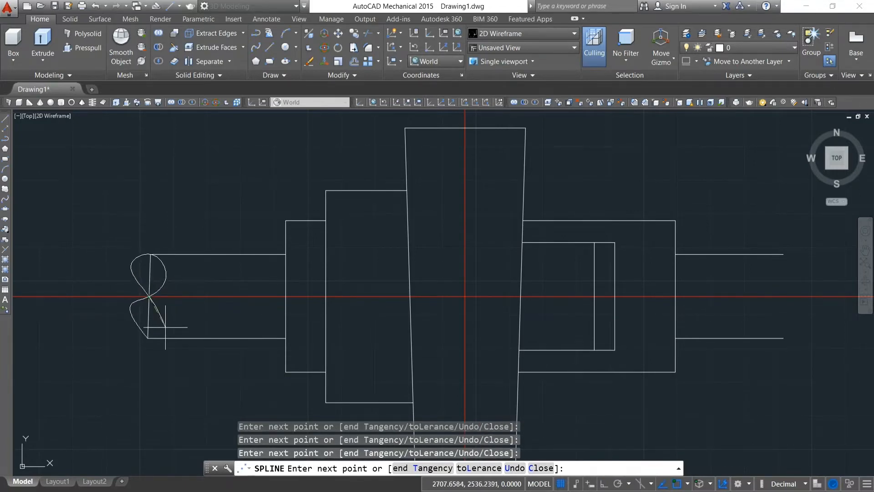
pyautogui.press('Return')
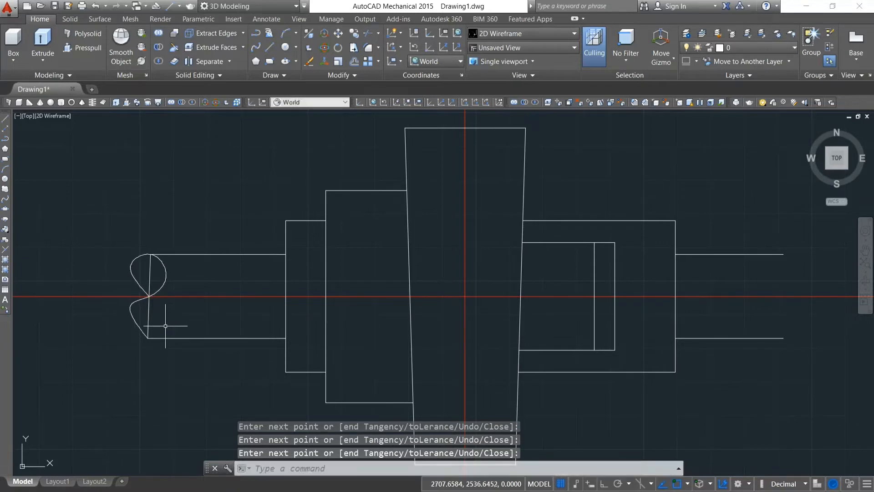
# Trim the upper half of the left shaft's straight end line and erase its lower half
pyautogui.write('tr')
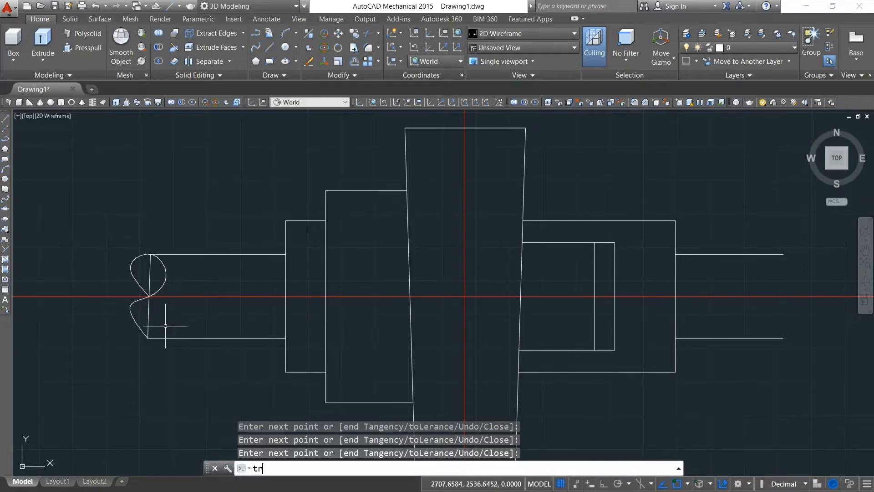
pyautogui.press('Return')
pyautogui.press('Return')
pyautogui.click(146, 279)
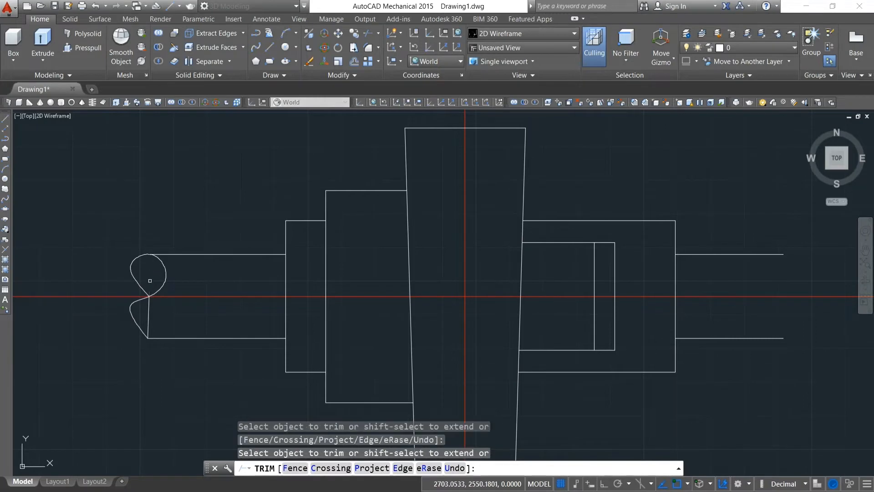
pyautogui.press('Escape')
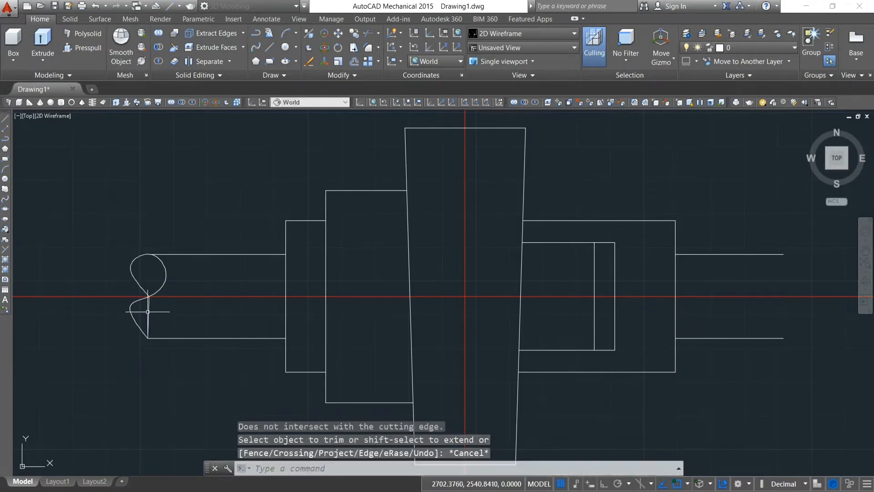
pyautogui.click(150, 310)
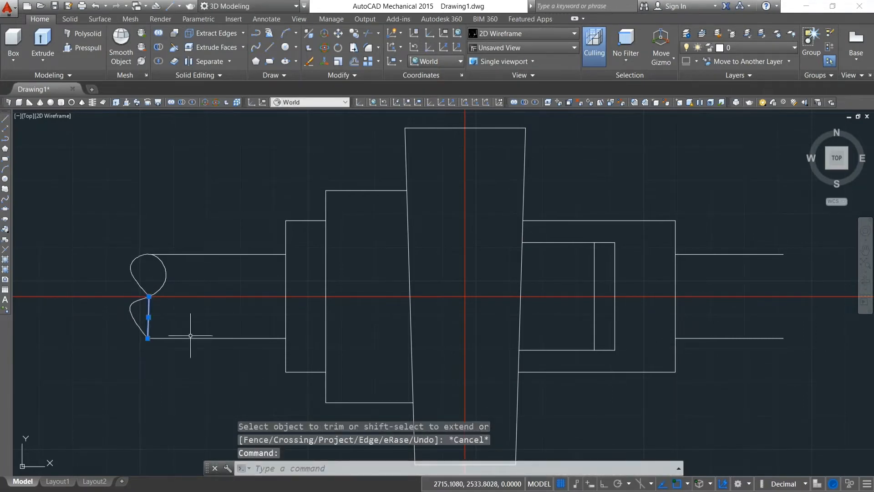
pyautogui.press('Delete')
# Draw a vertical line joining the outer ends of the right shaft's upper and lower edges
pyautogui.scroll(-2, 188, 325)
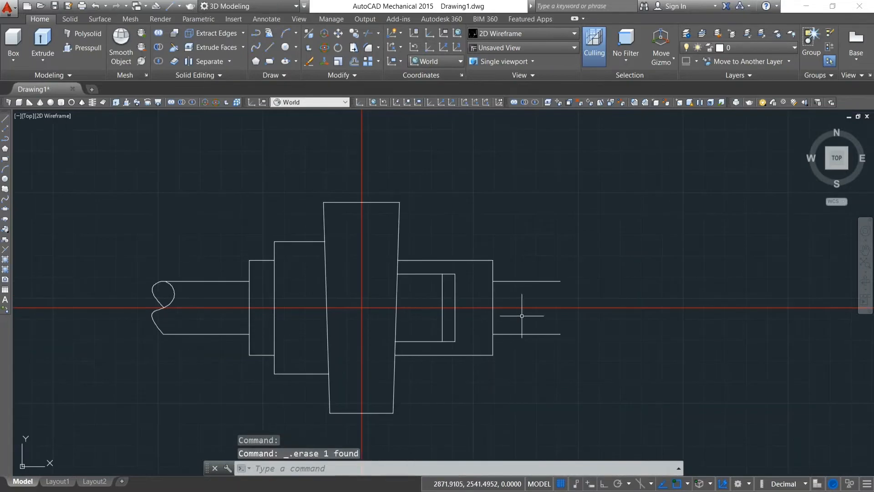
pyautogui.scroll(3, 566, 310)
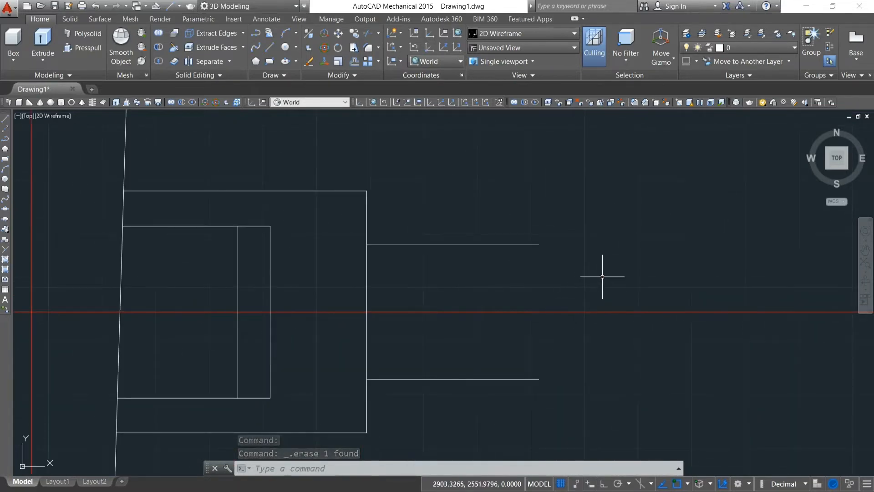
pyautogui.write('l')
pyautogui.press('Return')
pyautogui.click(538, 244)
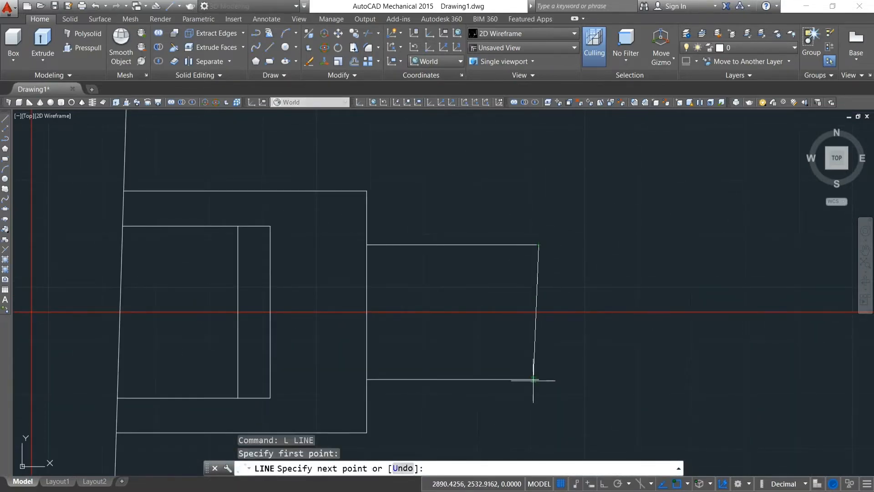
pyautogui.click(539, 379)
pyautogui.rightClick(609, 354)
pyautogui.click(611, 365)
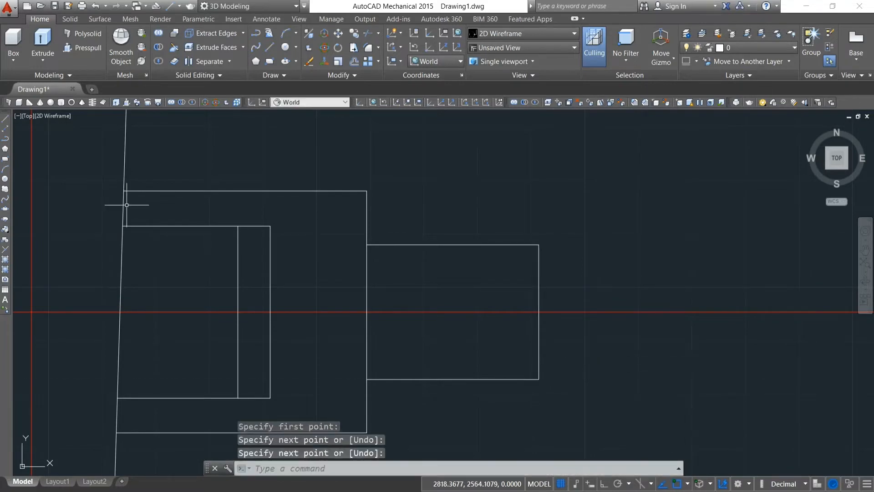
# Draw an S-shaped break spline from the right shaft's lower corner through the end line's midpoint to the upper corner, looping back to the midpoint
pyautogui.click(255, 48)
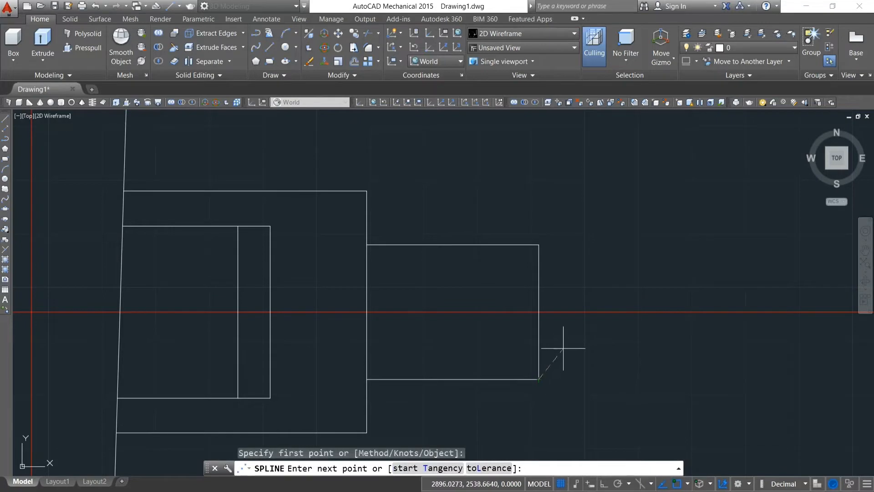
pyautogui.click(564, 342)
pyautogui.click(538, 312)
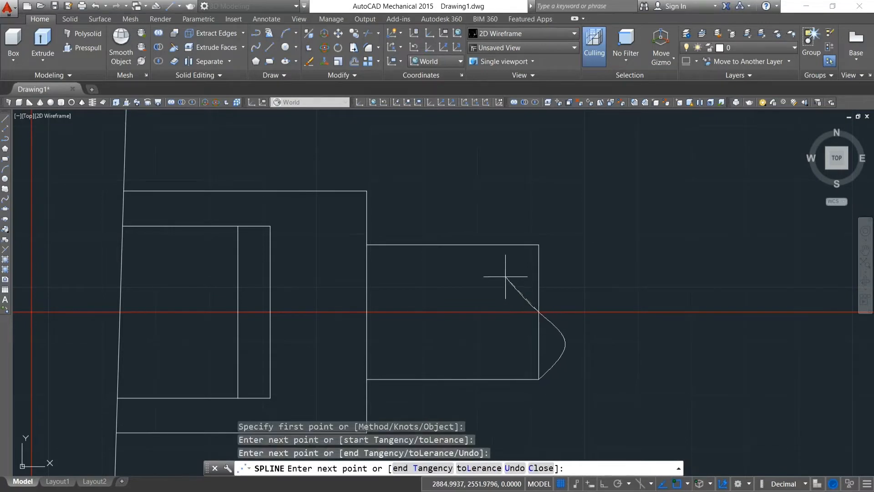
pyautogui.click(507, 276)
pyautogui.click(538, 245)
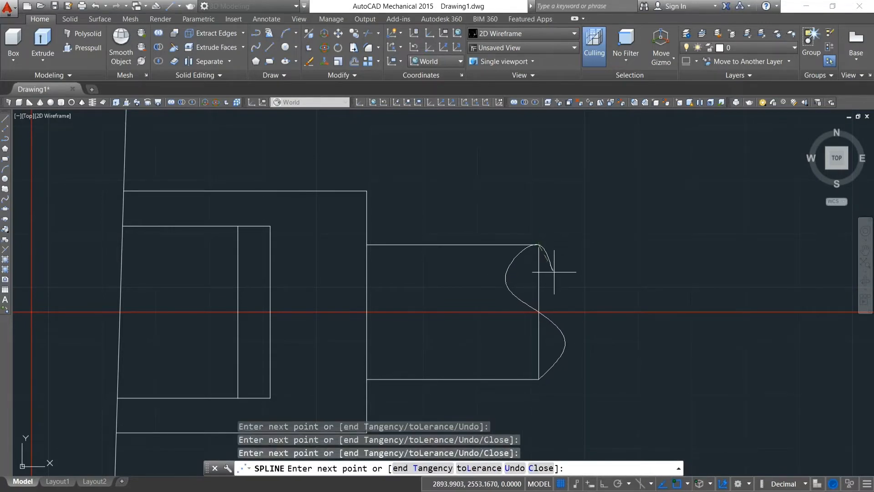
pyautogui.click(561, 285)
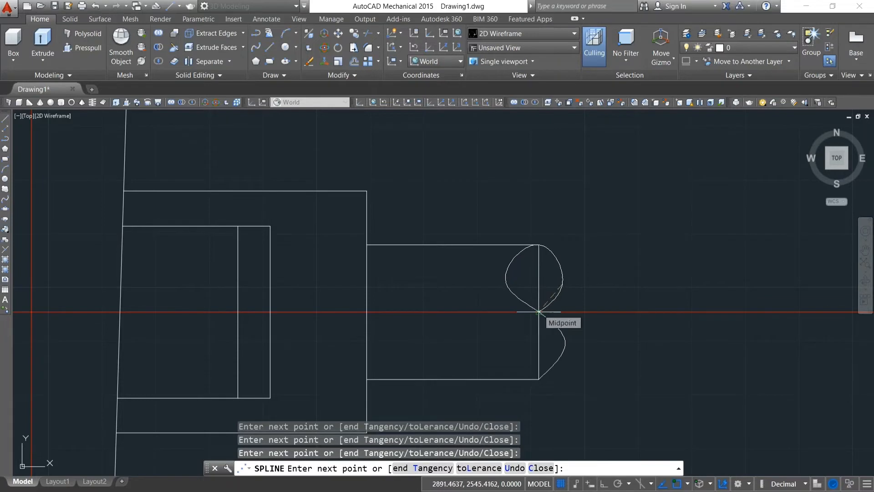
pyautogui.click(538, 312)
pyautogui.press('Return')
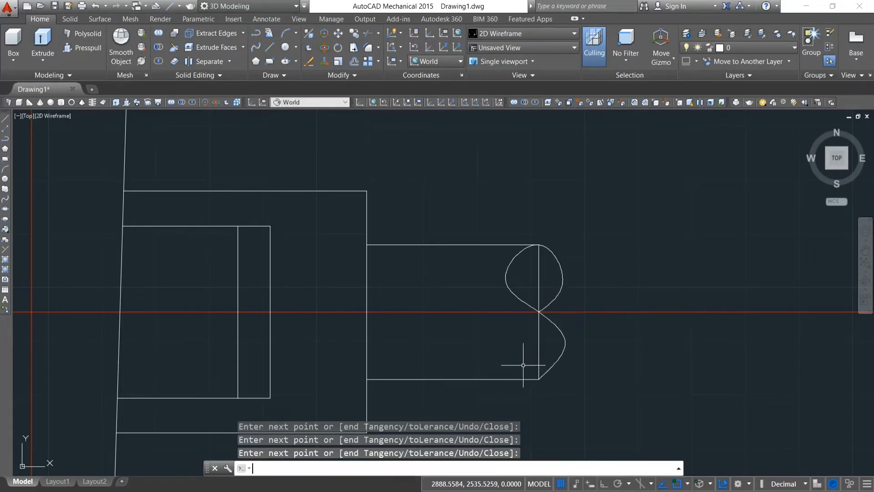
# Erase the straight vertical line at the right shaft's end, leaving only the break spline
pyautogui.press('Return')
pyautogui.click(538, 341)
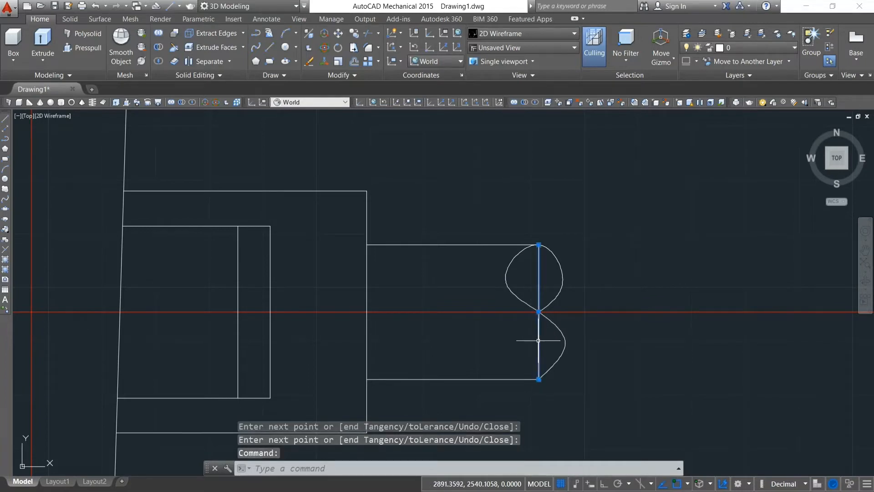
pyautogui.press('Delete')
pyautogui.scroll(-5, 542, 359)
pyautogui.scroll(2, 438, 416)
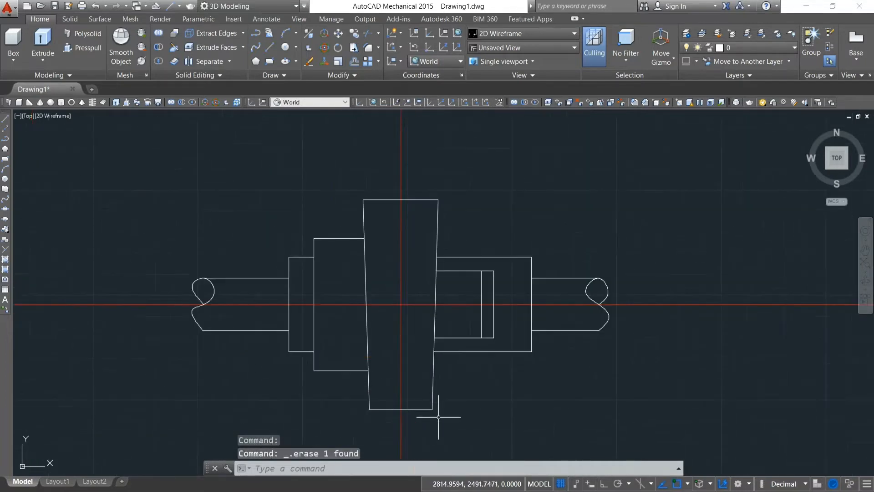
pyautogui.scroll(2, 439, 416)
pyautogui.scroll(-2, 453, 400)
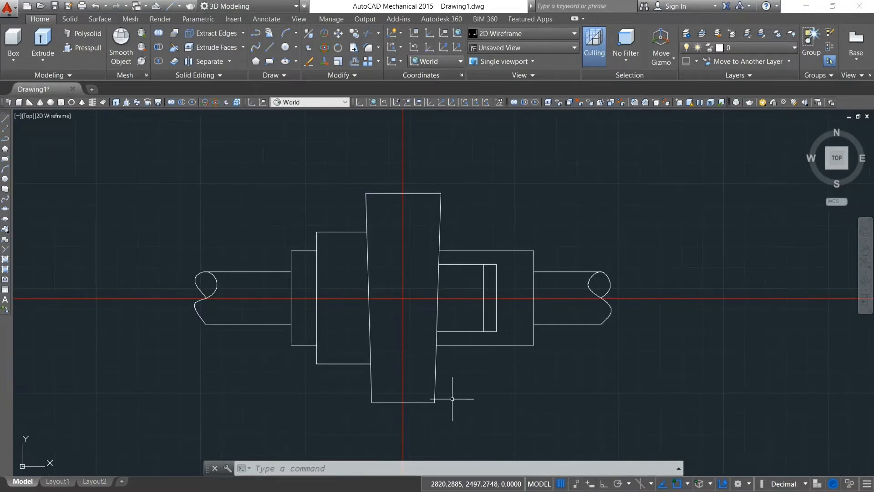
# Draw a horizontal line from the tapered body's left edge to the large left block's outer edge, level with the right nested block's upper edge
pyautogui.write('l')
pyautogui.press('Return')
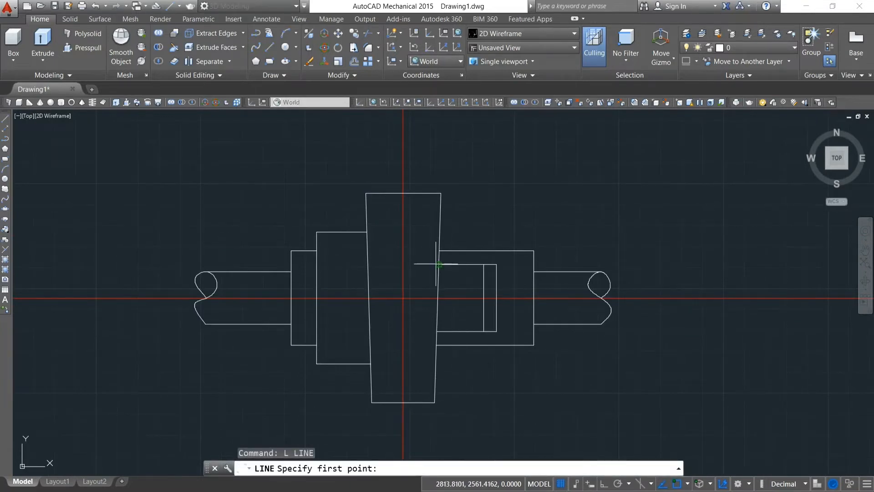
pyautogui.click(367, 264)
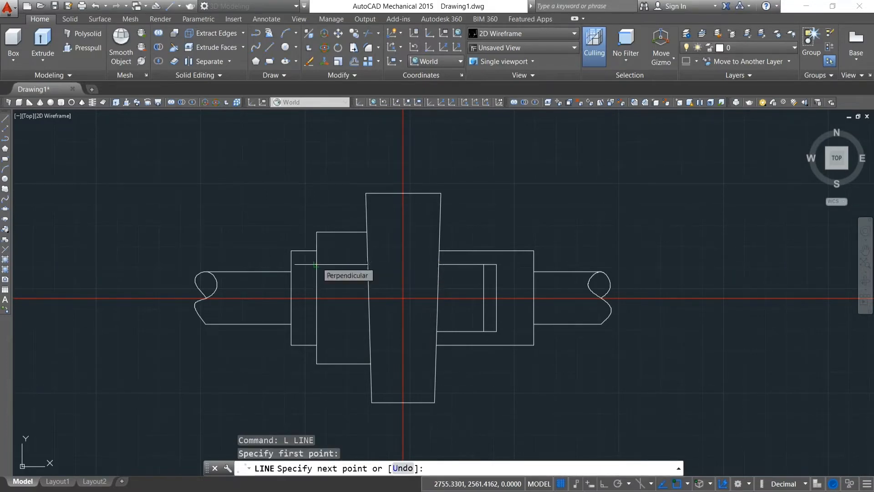
pyautogui.click(317, 265)
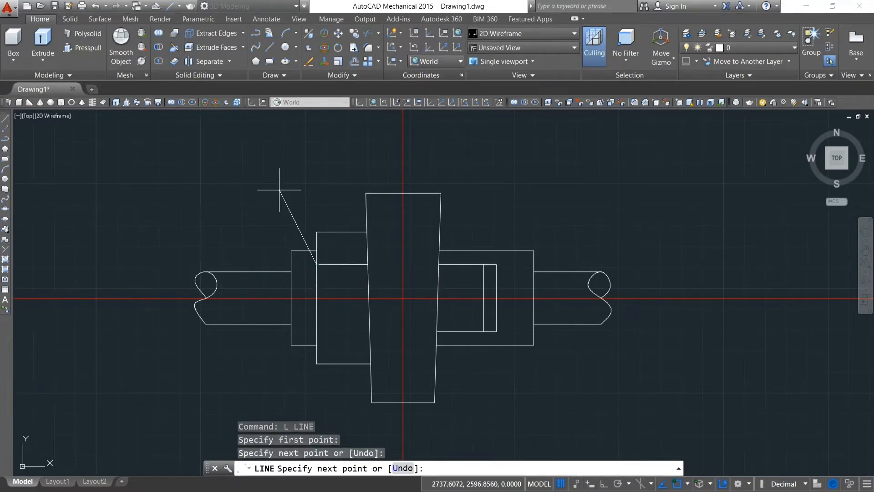
pyautogui.press('Escape')
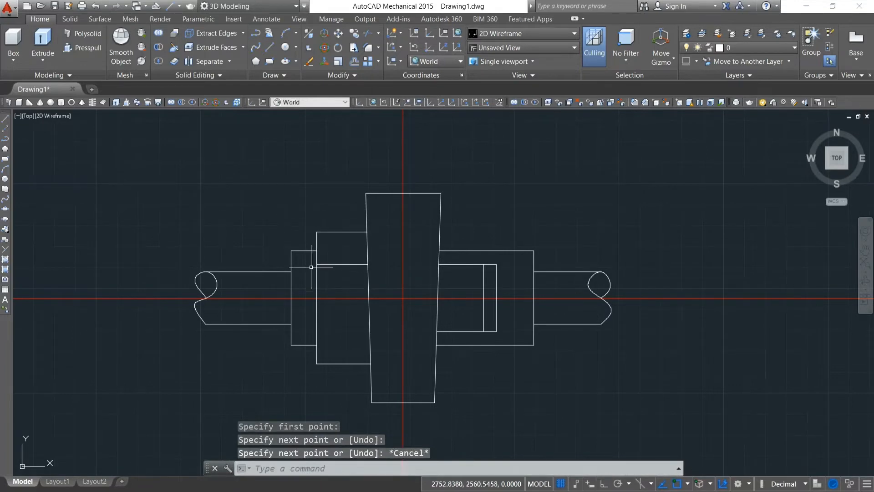
# Trim both left blocks' vertical edges above the horizontal centreline, up to the new line and the shaft's upper edge
pyautogui.write('TR')
pyautogui.press('Return')
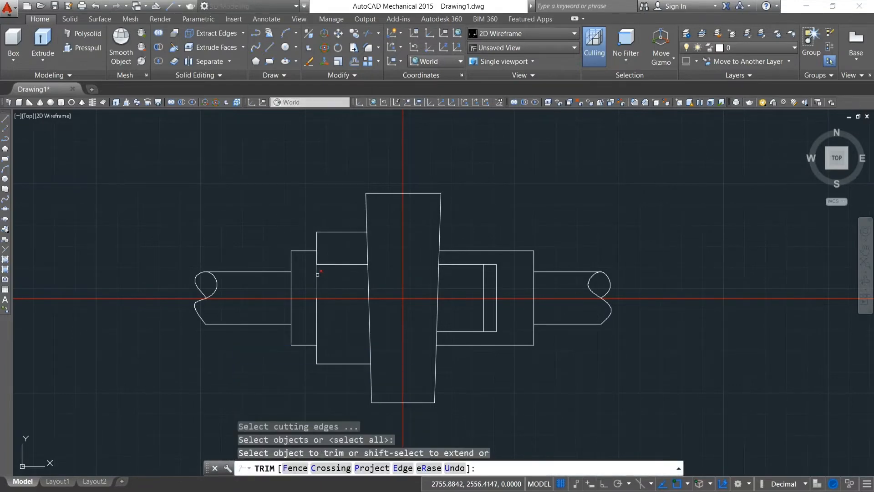
pyautogui.click(317, 275)
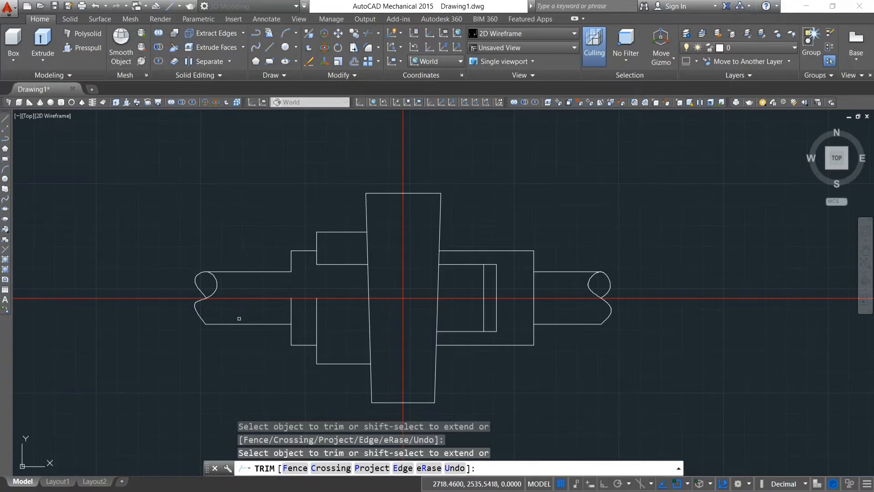
pyautogui.press('Escape')
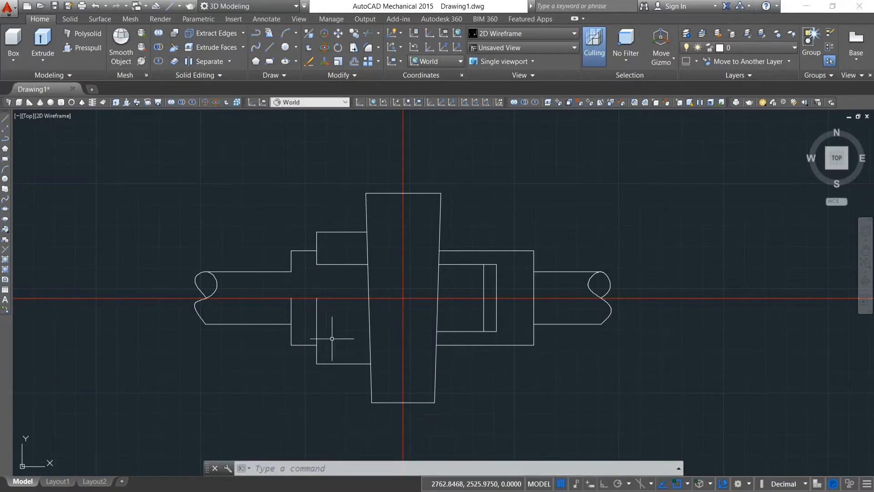
# Draw a horizontal line from the nested right block's lower edge at the tapered body across to the large left block's outer edge
pyautogui.write('l')
pyautogui.press('Return')
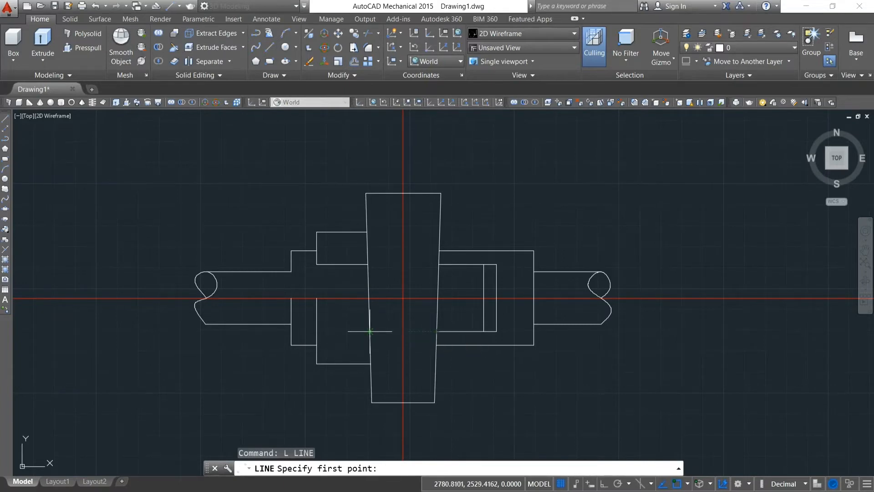
pyautogui.click(437, 332)
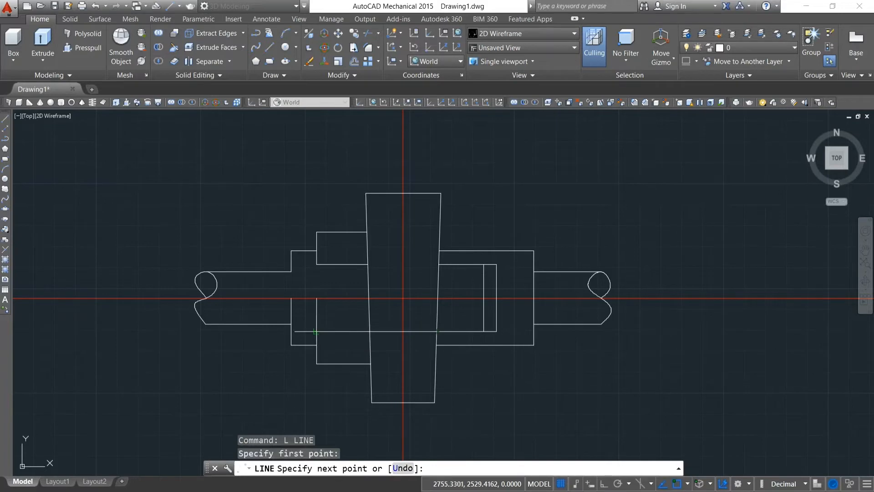
pyautogui.click(315, 332)
pyautogui.rightClick(316, 332)
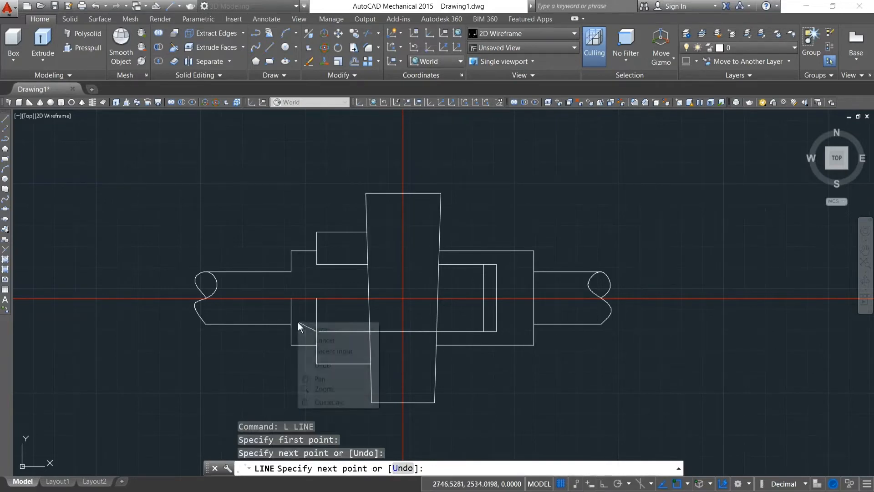
pyautogui.click(319, 334)
pyautogui.scroll(8, 319, 334)
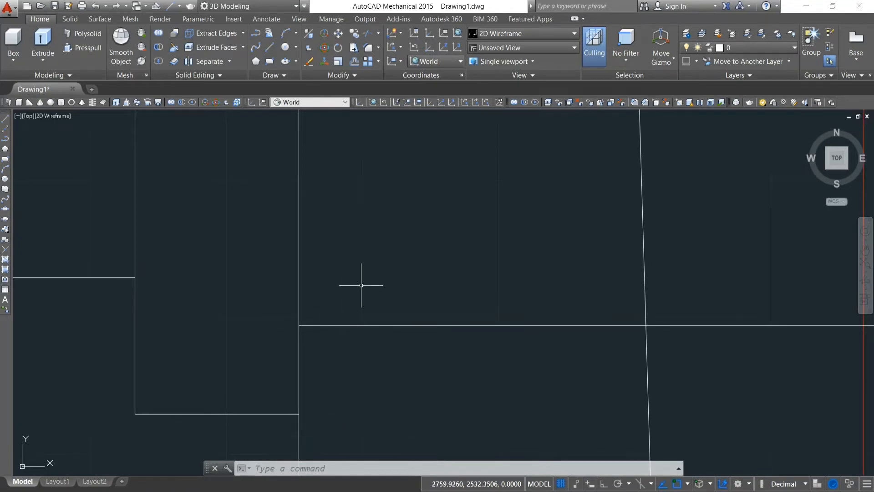
pyautogui.write('f')
pyautogui.press('Return')
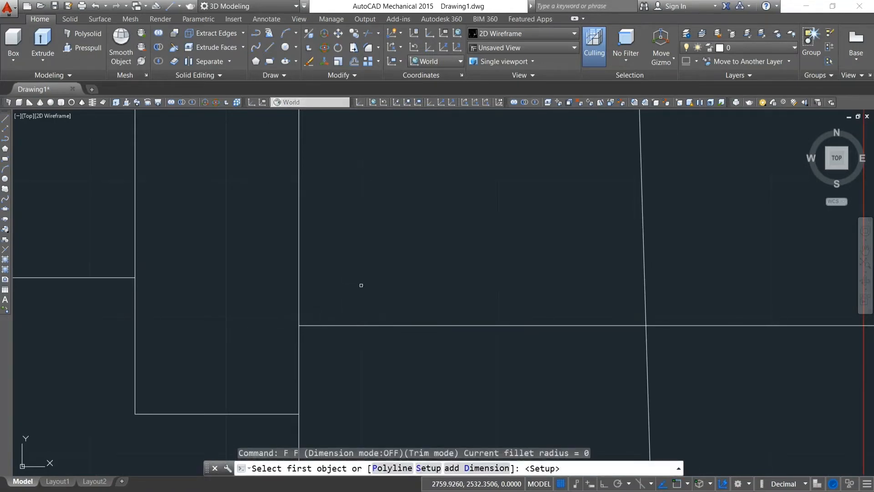
pyautogui.press('Escape')
pyautogui.write('f')
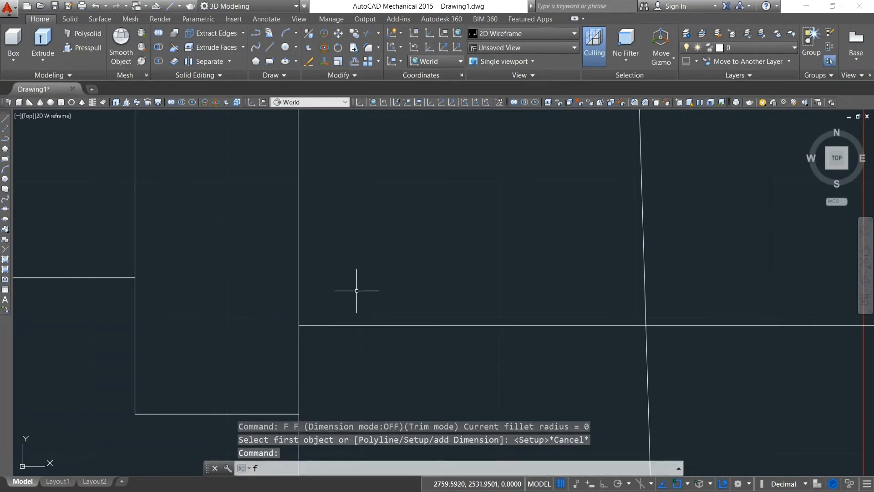
pyautogui.write('i')
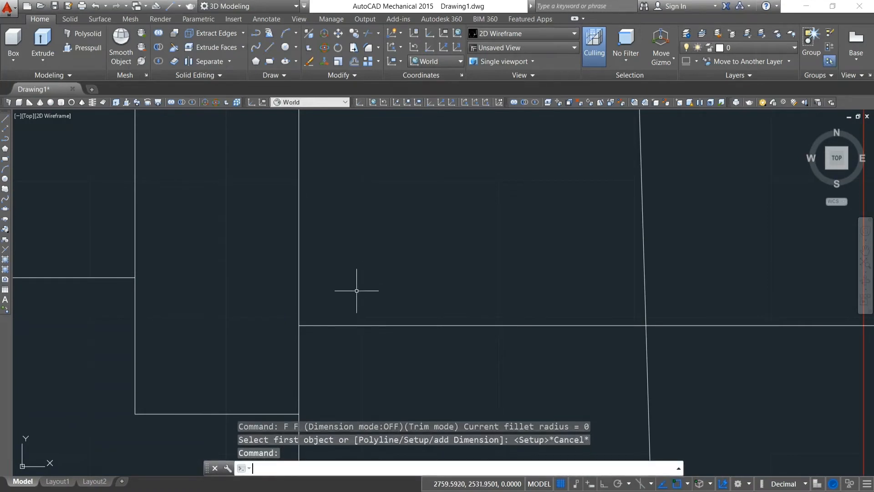
pyautogui.press('Escape')
# Fillet the corner between the new horizontal line and the large left block's outer edge below it with radius 2
pyautogui.write('f')
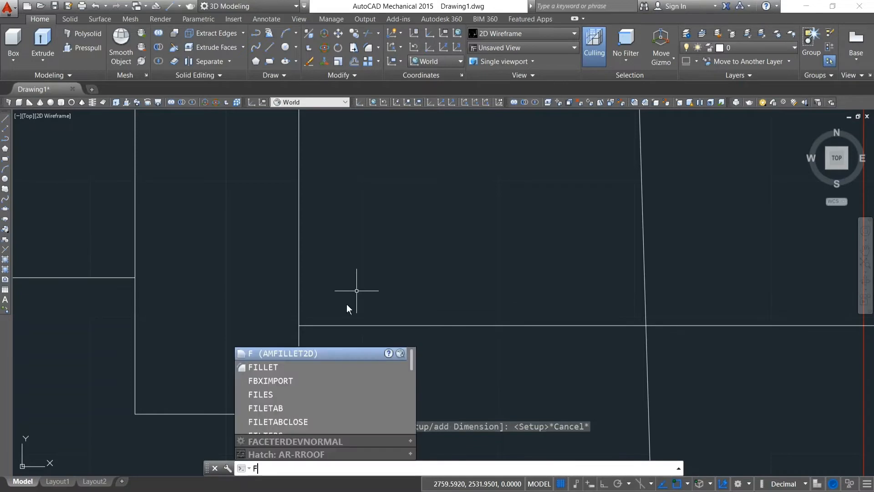
pyautogui.press('Down')
pyautogui.press('Return')
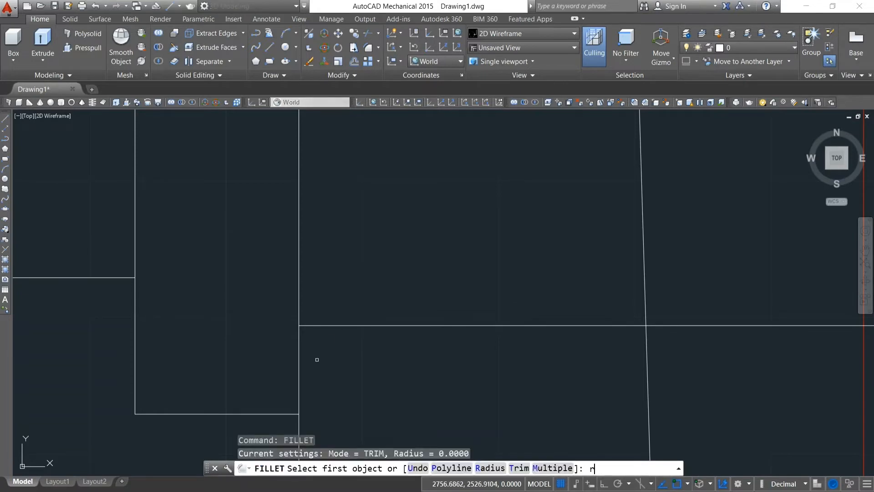
pyautogui.press('Return')
pyautogui.press('Return')
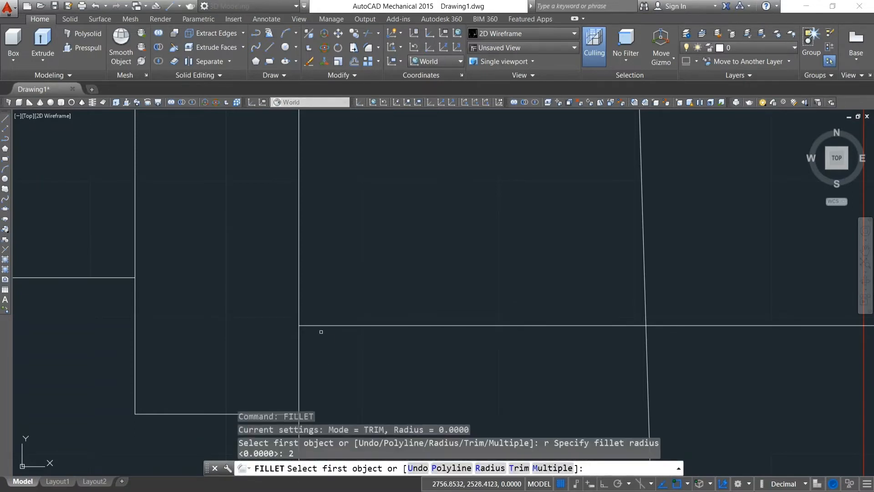
pyautogui.click(323, 325)
pyautogui.click(298, 349)
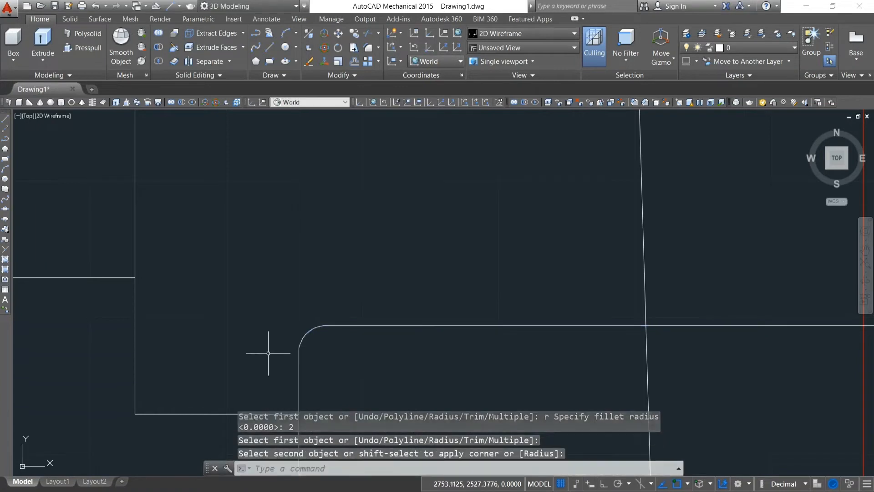
# Draw a vertical line from the fillet's lower end up to the horizontal centreline
pyautogui.scroll(-4, 266, 351)
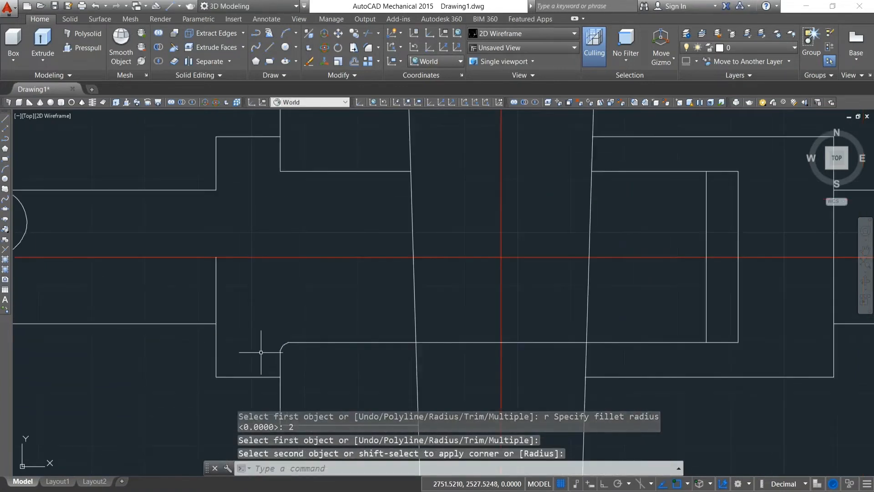
pyautogui.scroll(5, 260, 351)
pyautogui.write('L')
pyautogui.press('Return')
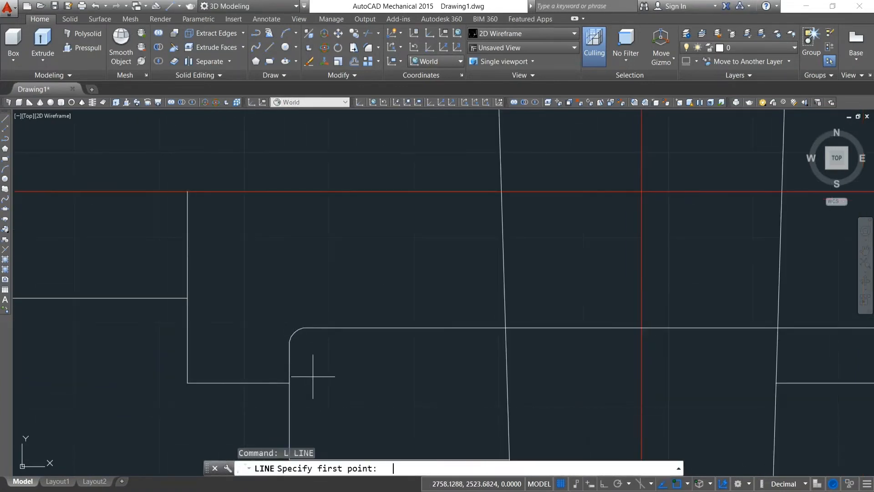
pyautogui.click(291, 343)
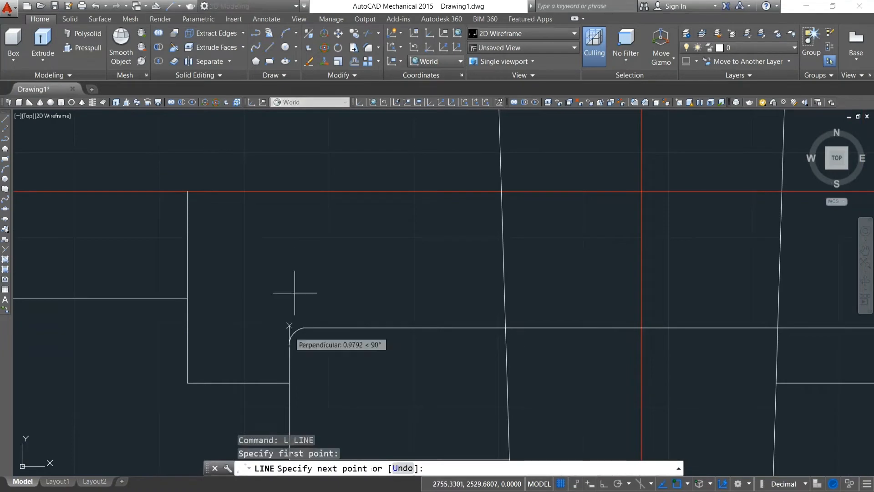
pyautogui.click(290, 191)
pyautogui.rightClick(306, 170)
pyautogui.click(314, 177)
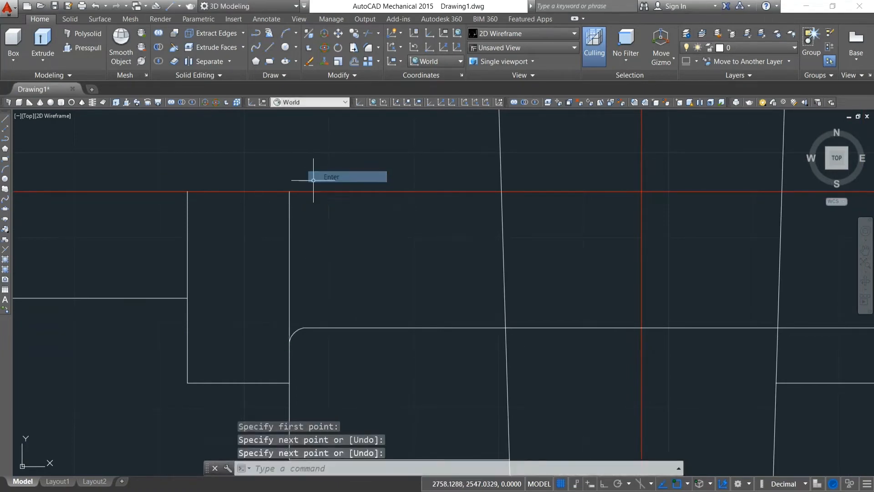
# Set the linetype of the long horizontal line running from the fillet across the tapered body to ACISOTGB
pyautogui.scroll(-5, 313, 191)
pyautogui.scroll(4, 428, 255)
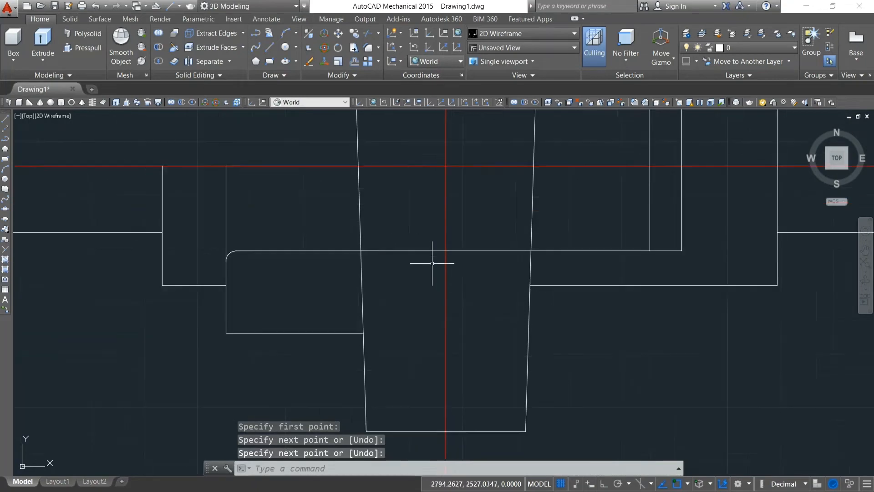
pyautogui.doubleClick(421, 251)
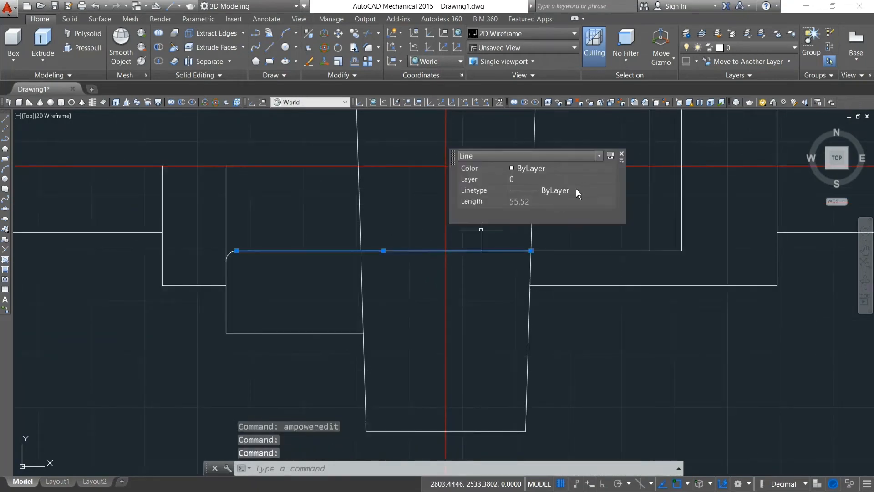
pyautogui.click(577, 189)
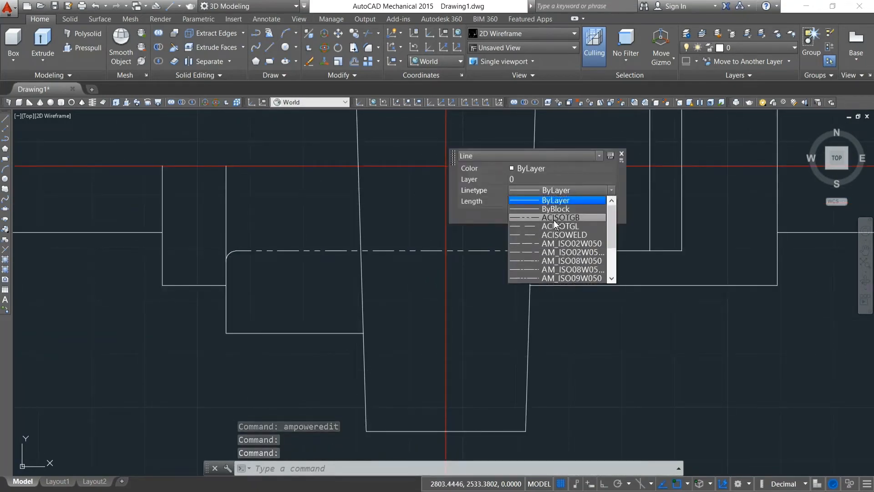
pyautogui.click(553, 220)
pyautogui.press('Escape')
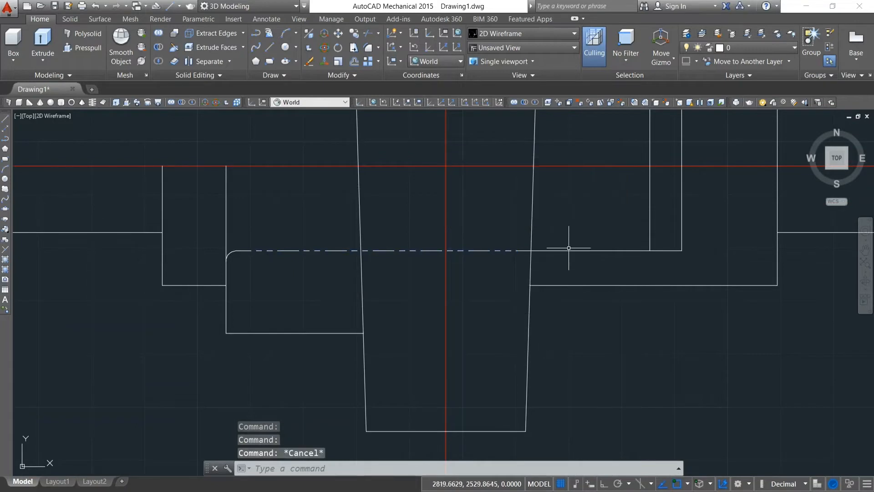
# Set the linetype of the nested right block's lower edge, between the tapered body and its inner vertical line, to ACISOTGB
pyautogui.click(577, 250)
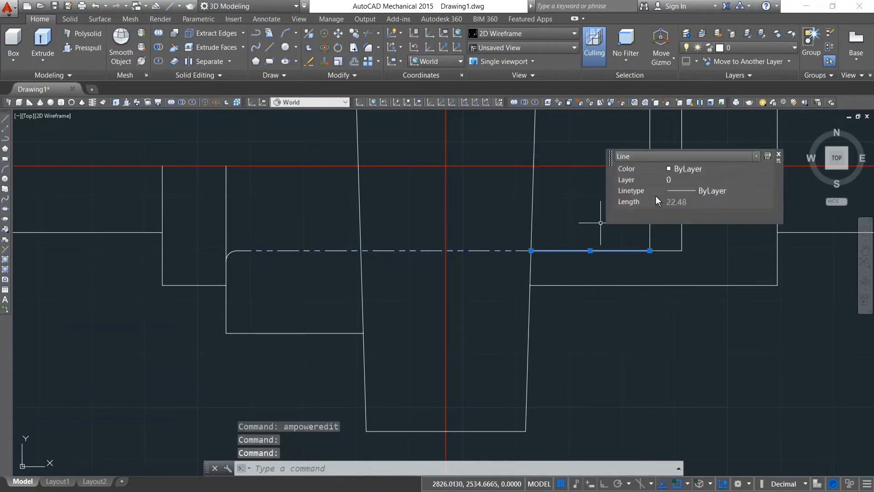
pyautogui.click(670, 189)
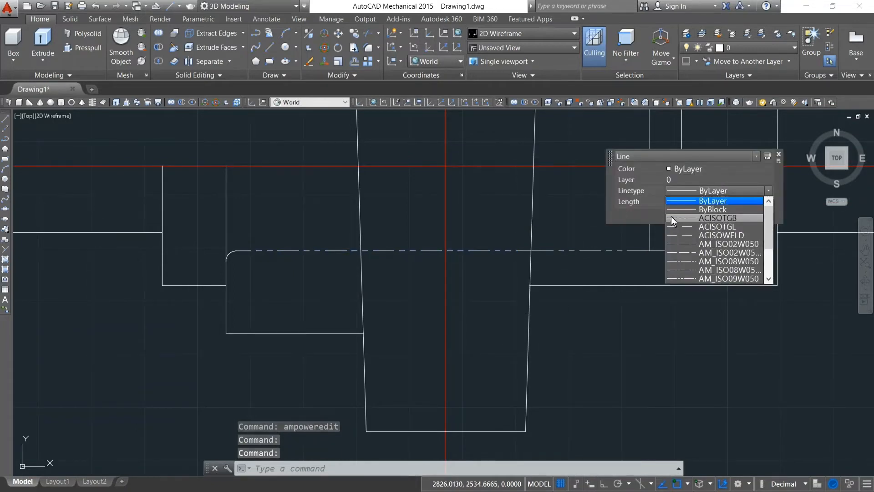
pyautogui.click(671, 218)
pyautogui.click(621, 327)
pyautogui.press('Escape')
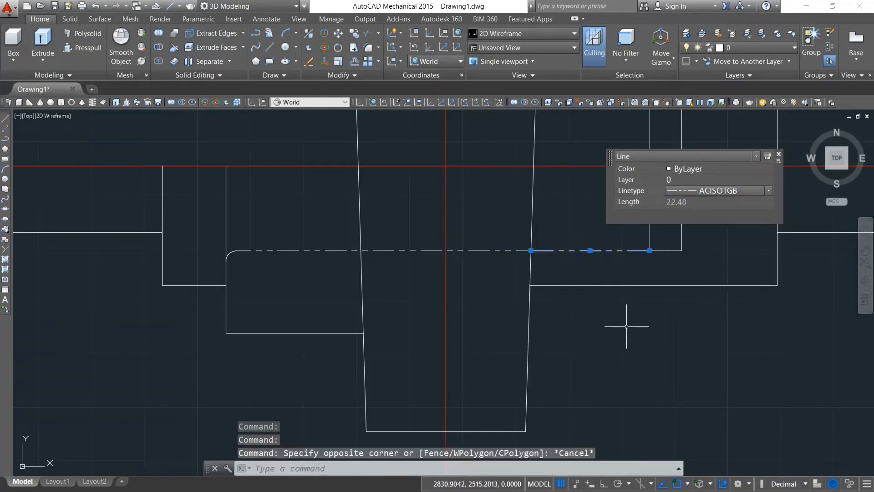
pyautogui.press('Escape')
# Set the linetype of the nested right block's inner vertical line below the centreline to ACISOTGB
pyautogui.doubleClick(650, 202)
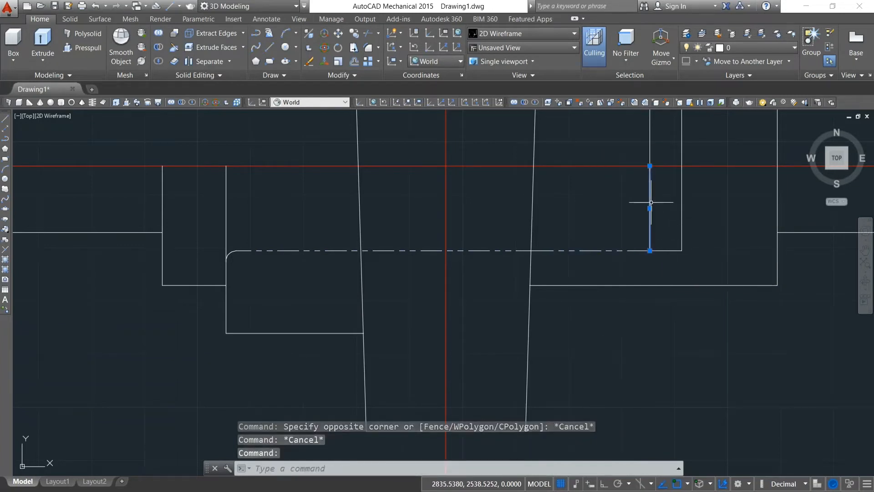
pyautogui.click(751, 141)
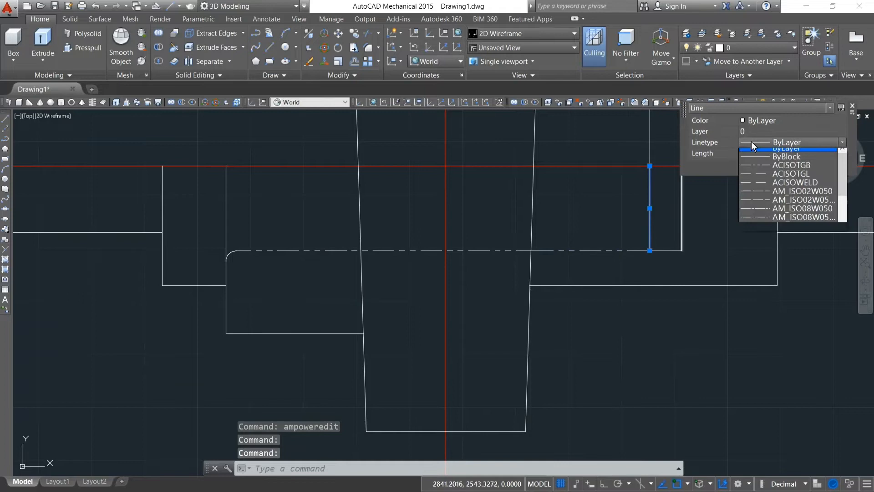
pyautogui.click(755, 173)
pyautogui.press('Escape')
# Open the properties of the nested right block's outer vertical line below the centreline
pyautogui.doubleClick(682, 230)
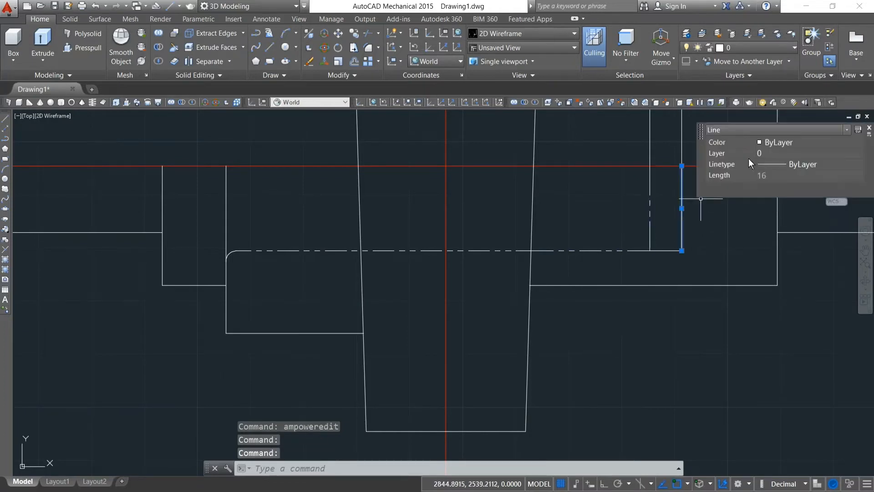
# Set the linetype of the lower half of the bore's outermost right vertical line to ACISOTGB
pyautogui.click(760, 164)
pyautogui.click(767, 191)
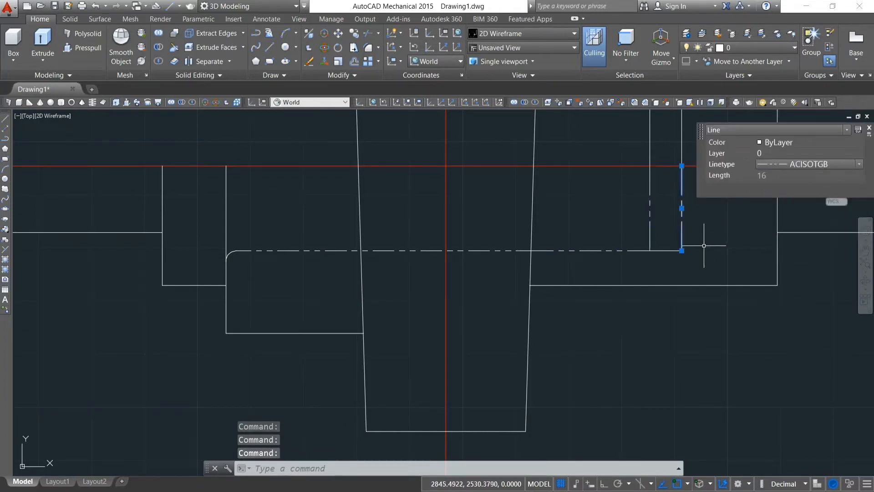
pyautogui.press('Escape')
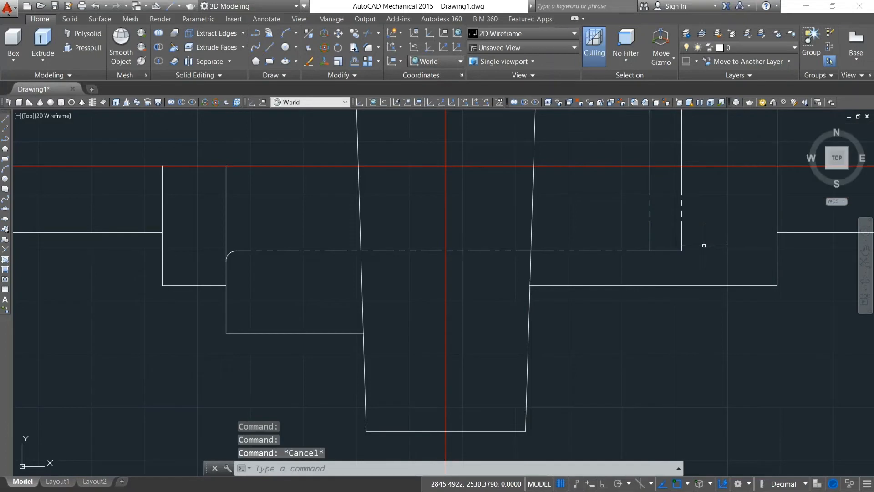
# Set the linetype of the short horizontal line joining the two dashed verticals' lower ends to ACISOTGB
pyautogui.doubleClick(671, 248)
pyautogui.click(769, 190)
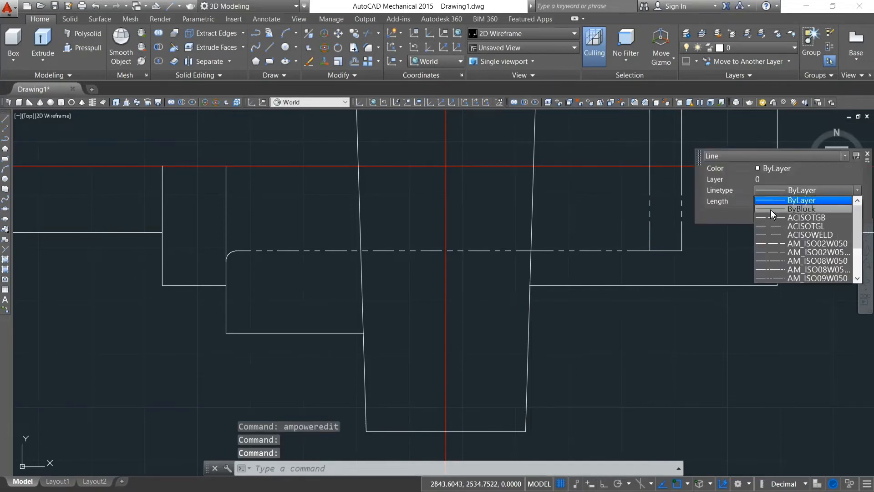
pyautogui.click(770, 217)
pyautogui.press('Escape')
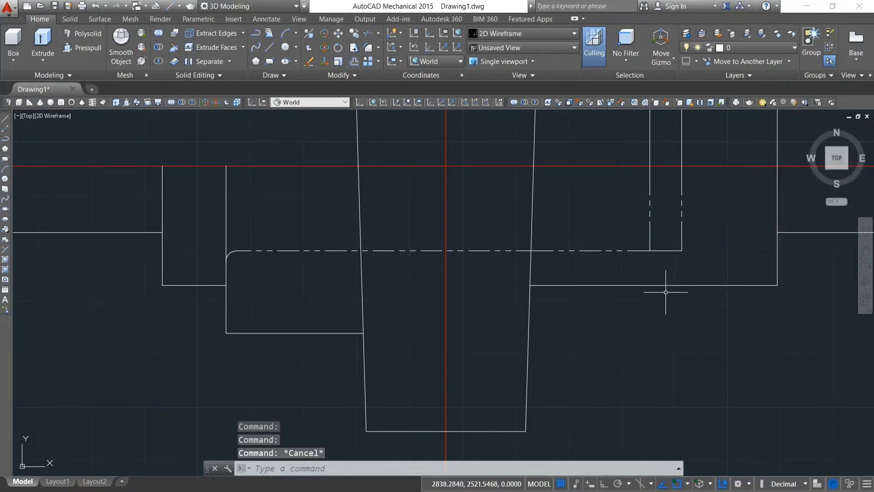
# Change the short horizontal line between the dashed verticals to the AM_ISO02W05... linetype listed just after AM_ISO02W050
pyautogui.doubleClick(665, 250)
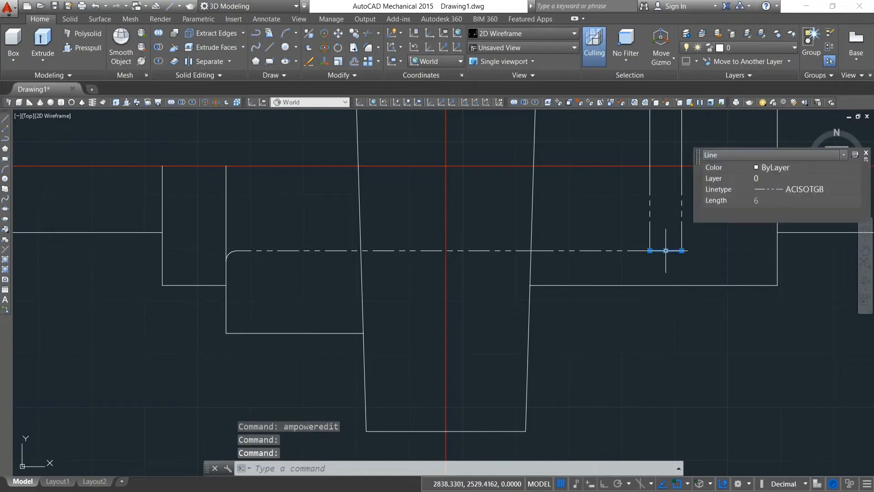
pyautogui.click(779, 187)
pyautogui.click(771, 234)
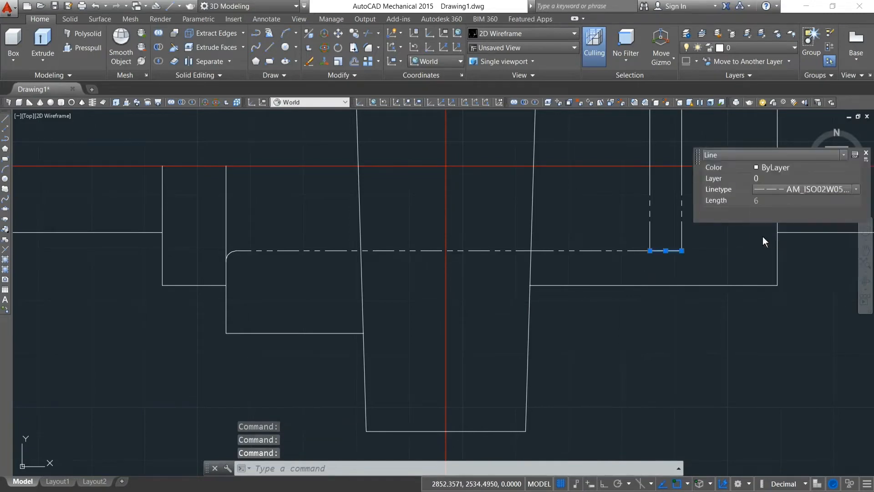
pyautogui.press('Escape')
# Fillet the corner between the left shaft's lower edge and the collar's left vertical edge with radius 2
pyautogui.scroll(-4, 645, 319)
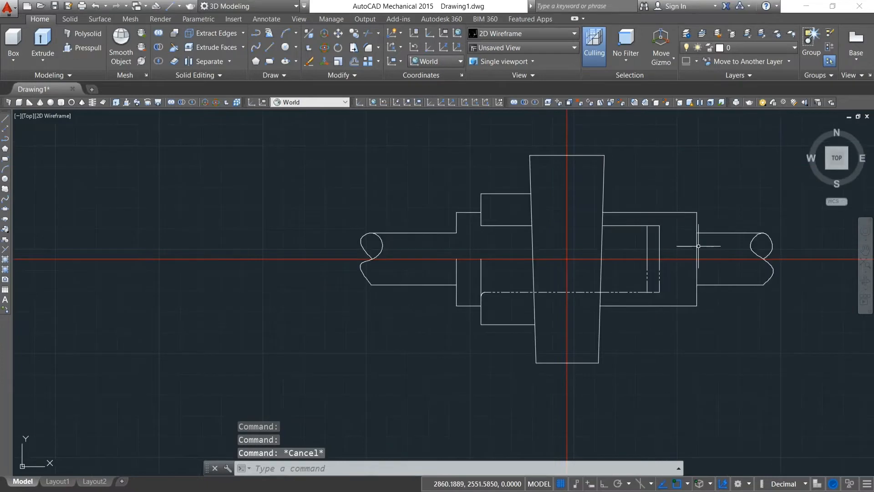
pyautogui.scroll(2, 697, 244)
pyautogui.scroll(-2, 712, 215)
pyautogui.moveTo(709, 189)
pyautogui.mouseDown(button='middle')
pyautogui.moveTo(567, 222)
pyautogui.moveTo(534, 218)
pyautogui.mouseUp(button='middle')
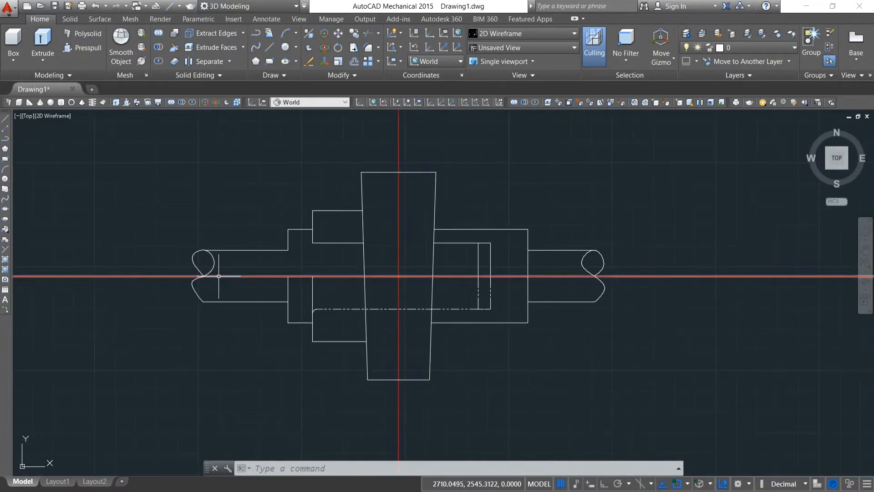
pyautogui.scroll(3, 291, 301)
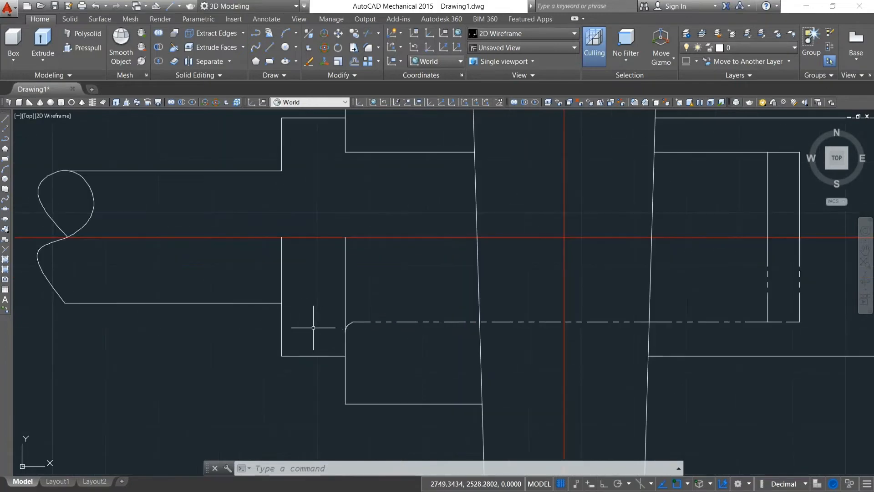
pyautogui.write('f')
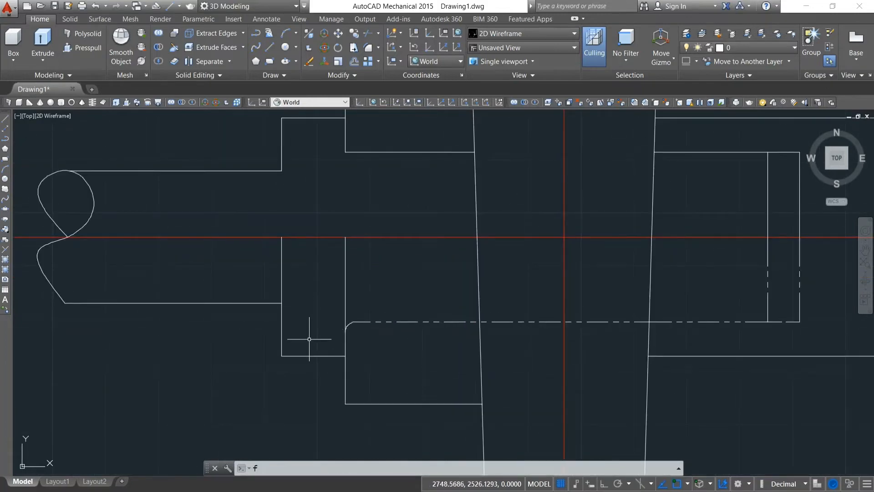
pyautogui.press('Escape')
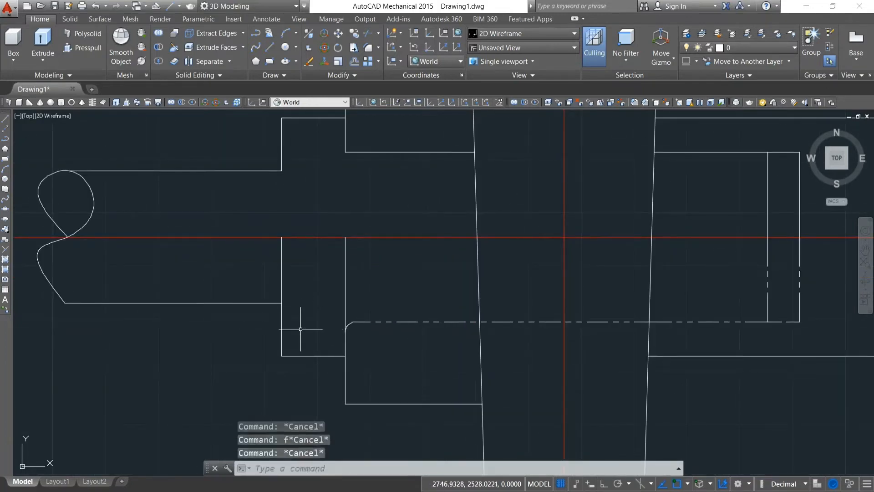
pyautogui.write('e')
pyautogui.press('Escape')
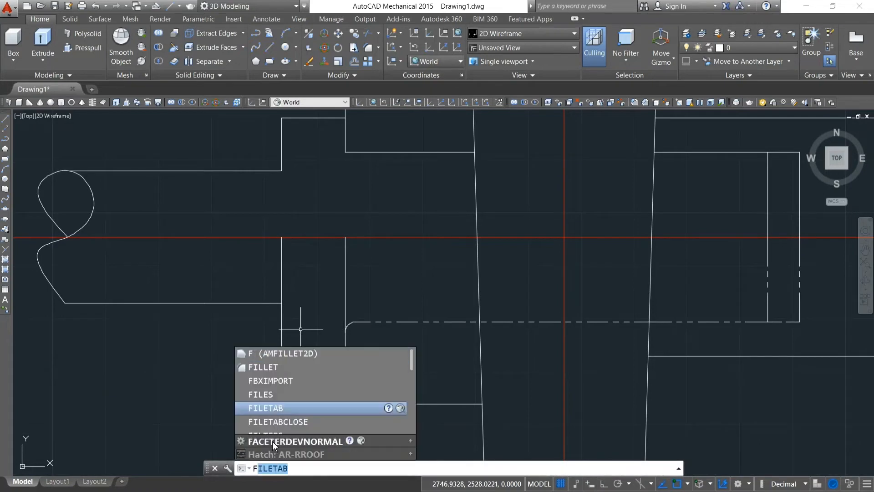
pyautogui.click(258, 351)
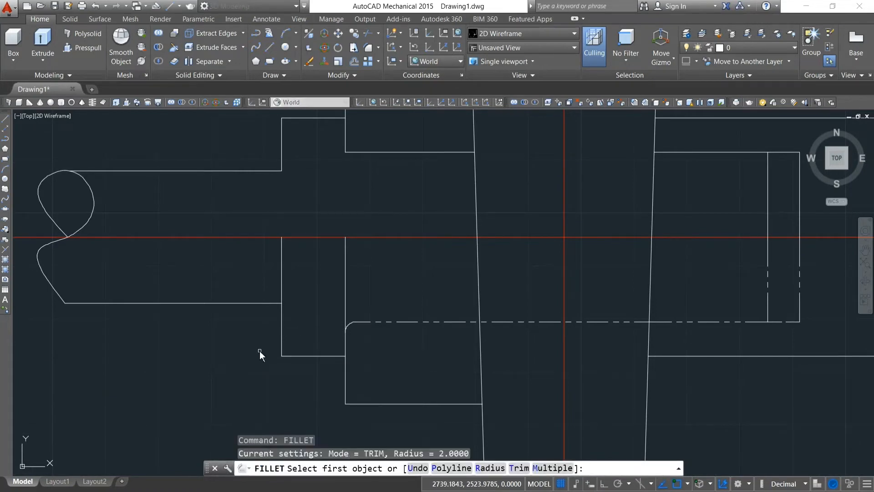
pyautogui.write('r')
pyautogui.press('Return')
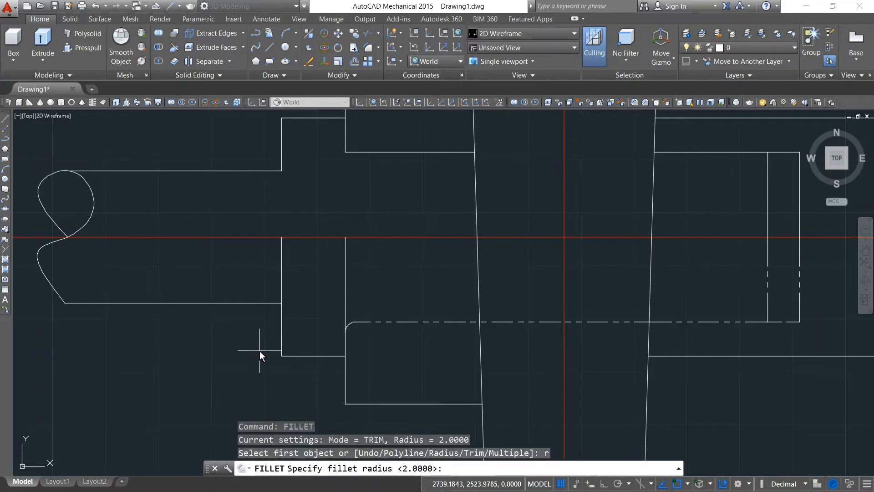
pyautogui.write('2')
pyautogui.press('Return')
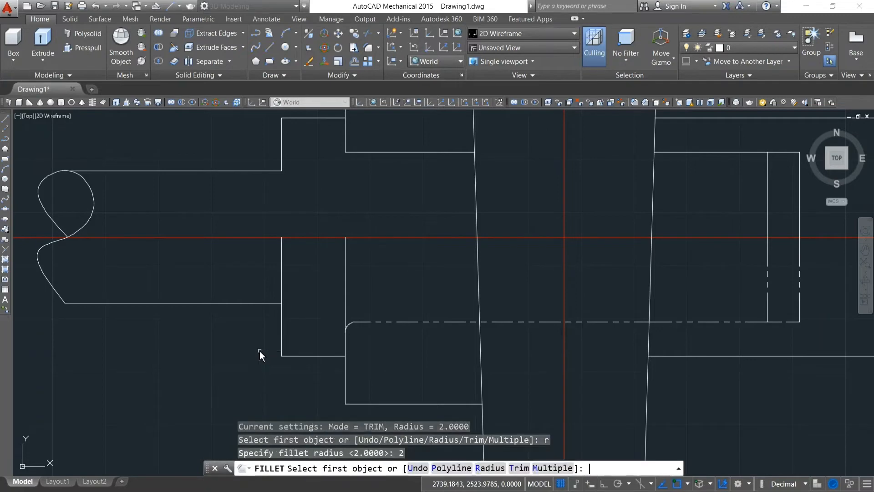
pyautogui.click(273, 303)
pyautogui.click(281, 319)
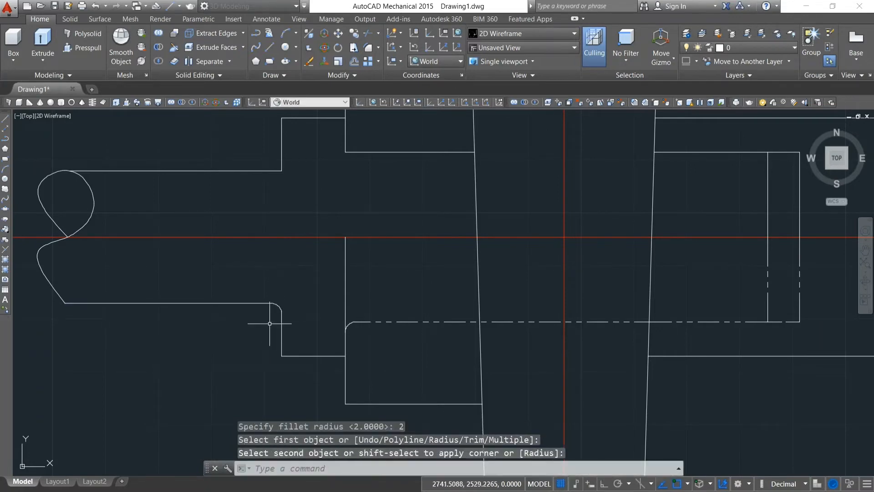
# Draw a vertical line from the new fillet's lower end up to the horizontal centre line to restore the collar's left edge
pyautogui.write('l')
pyautogui.press('Return')
pyautogui.click(282, 313)
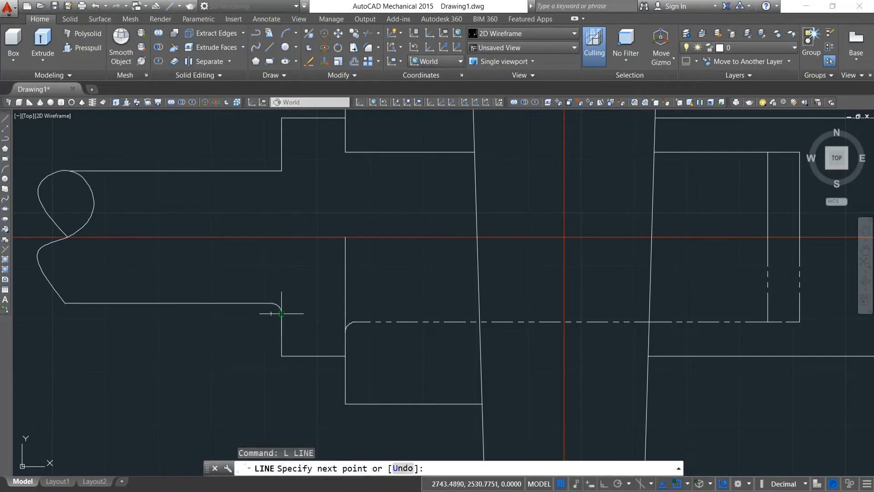
pyautogui.click(292, 237)
pyautogui.rightClick(295, 207)
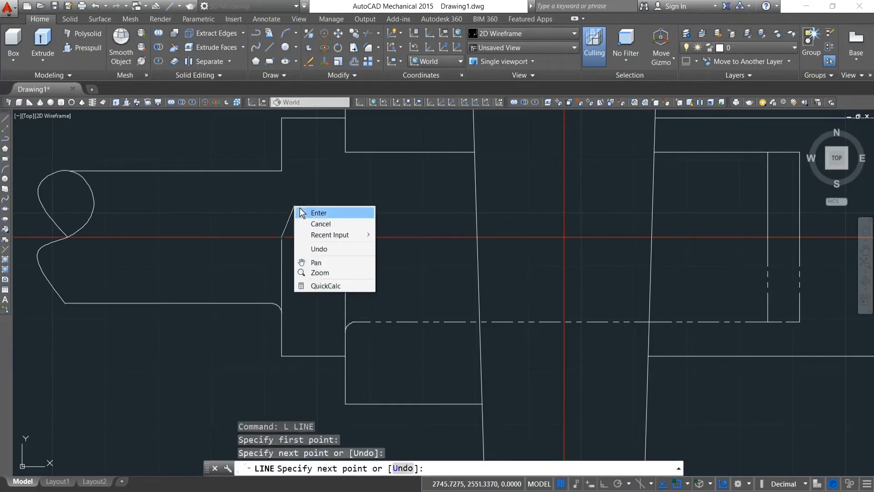
pyautogui.click(314, 210)
# Try to draw a horizontal line 35 units leftward from the centre lines' intersection with Ortho on, and undo it
pyautogui.scroll(-2, 403, 274)
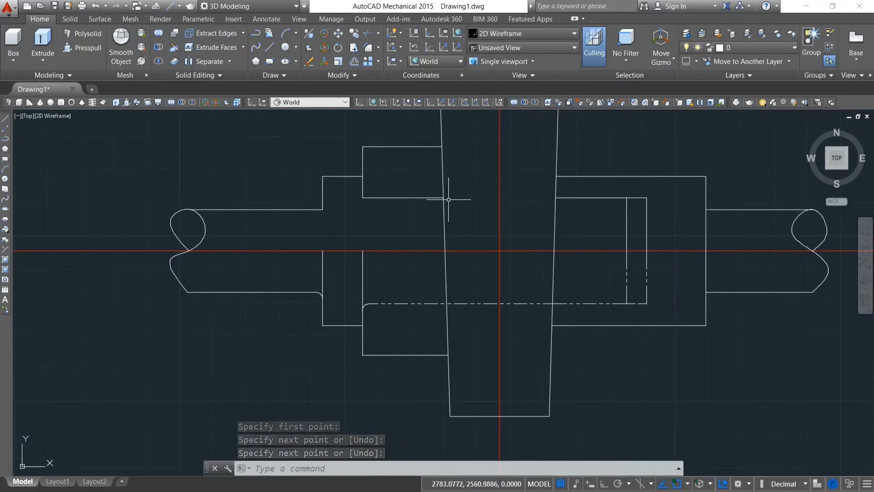
pyautogui.scroll(4, 448, 197)
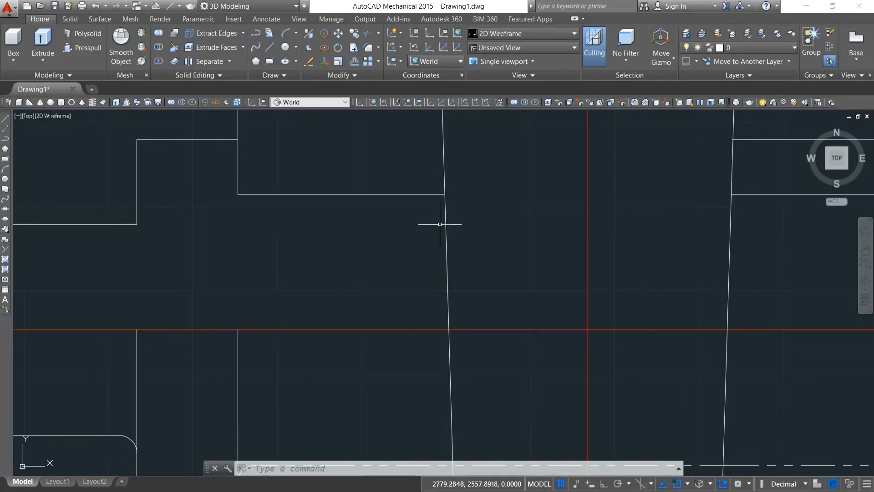
pyautogui.write('l')
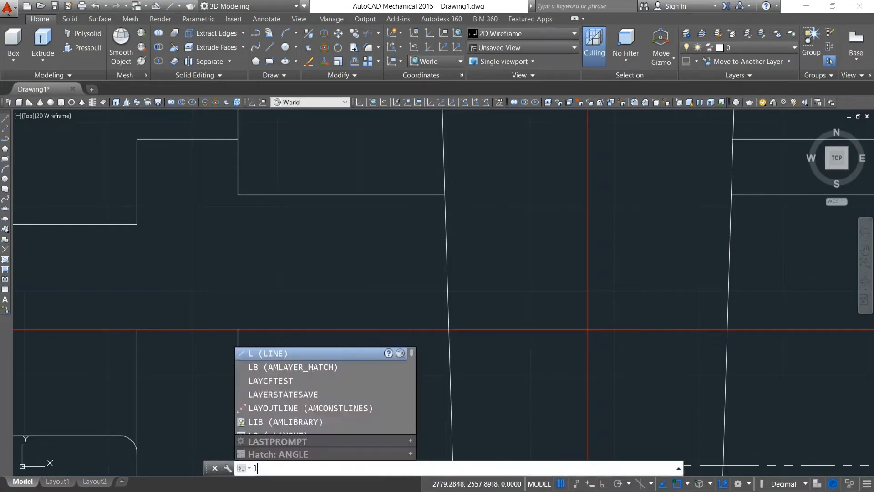
pyautogui.press('Return')
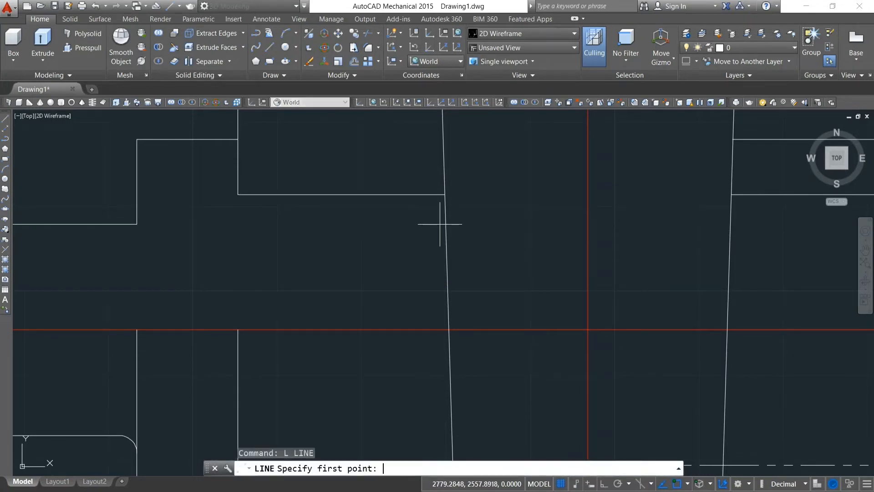
pyautogui.click(588, 329)
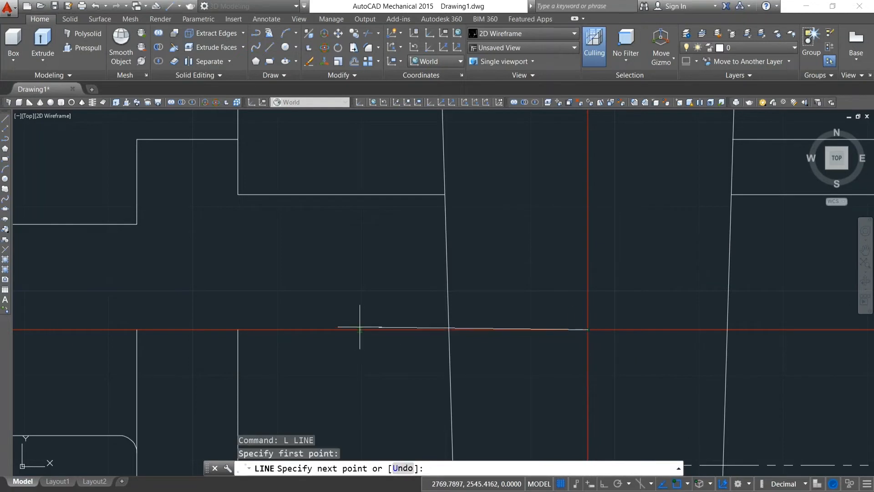
pyautogui.click(604, 483)
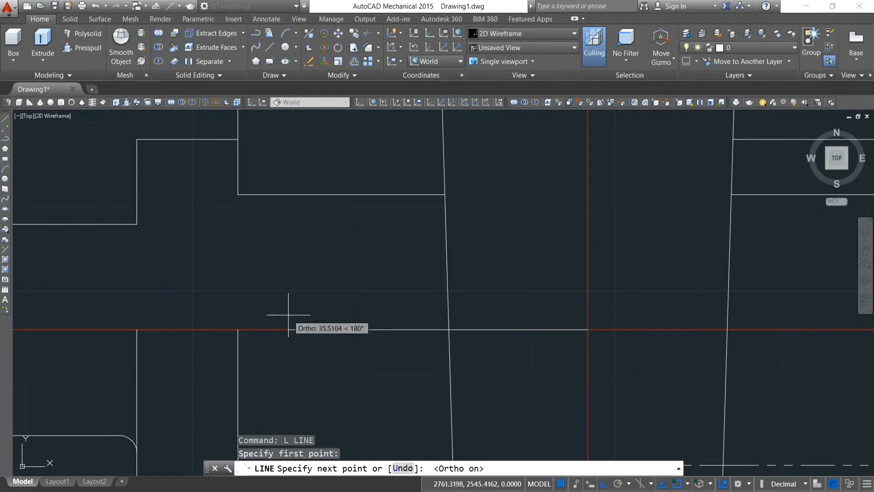
pyautogui.write('35')
pyautogui.press('Return')
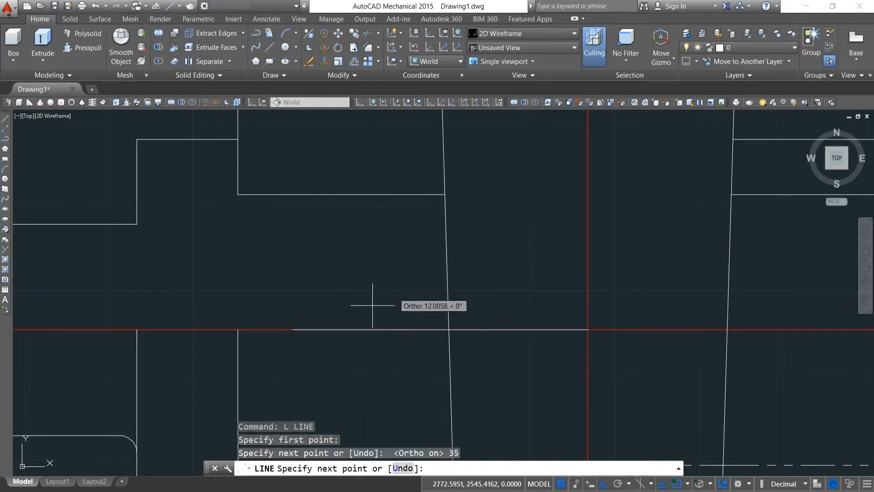
pyautogui.press('Escape')
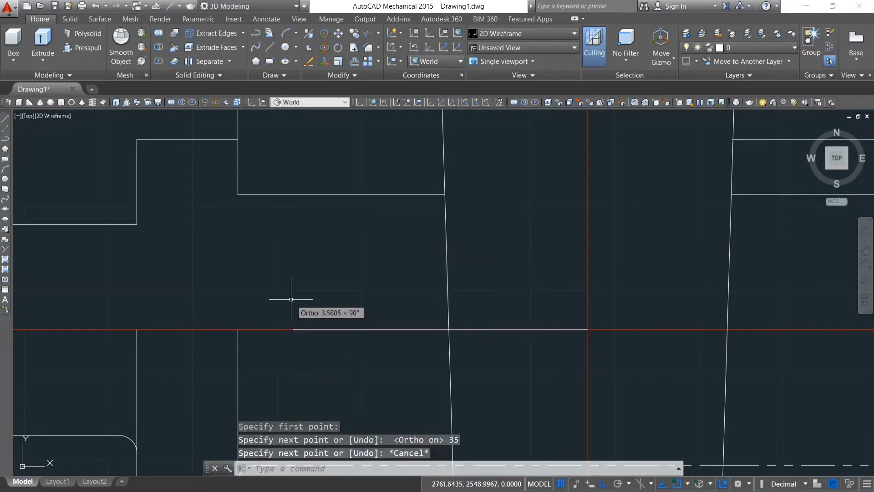
pyautogui.hotkey('ctrl', 'z')
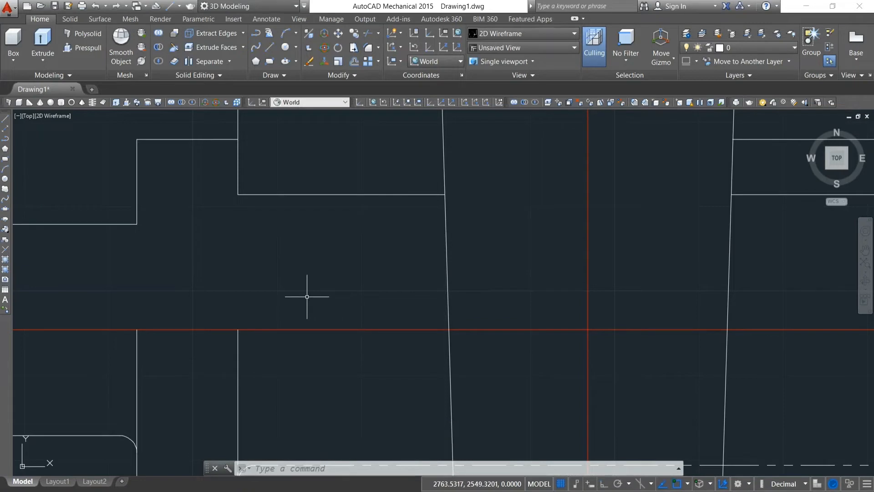
# With Ortho on, draw a line 19 units left from the centre lines' intersection and vertically up to the horizontal edge above
pyautogui.write('l')
pyautogui.press('Return')
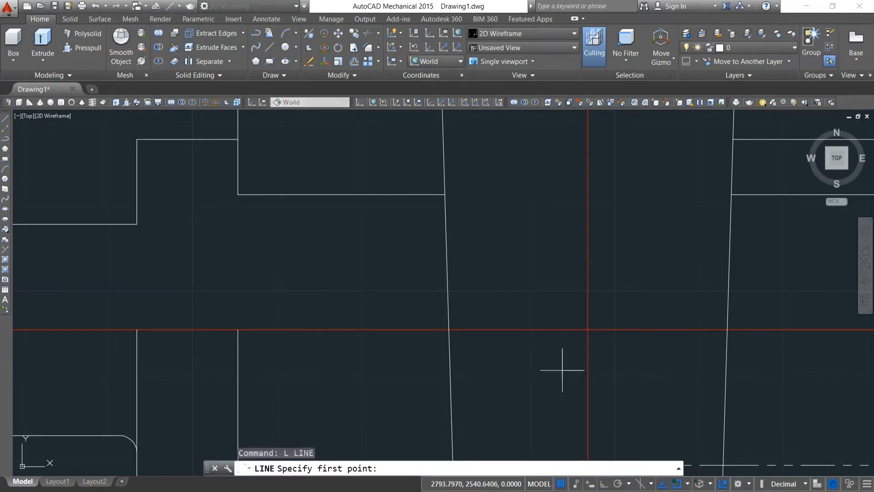
pyautogui.click(588, 329)
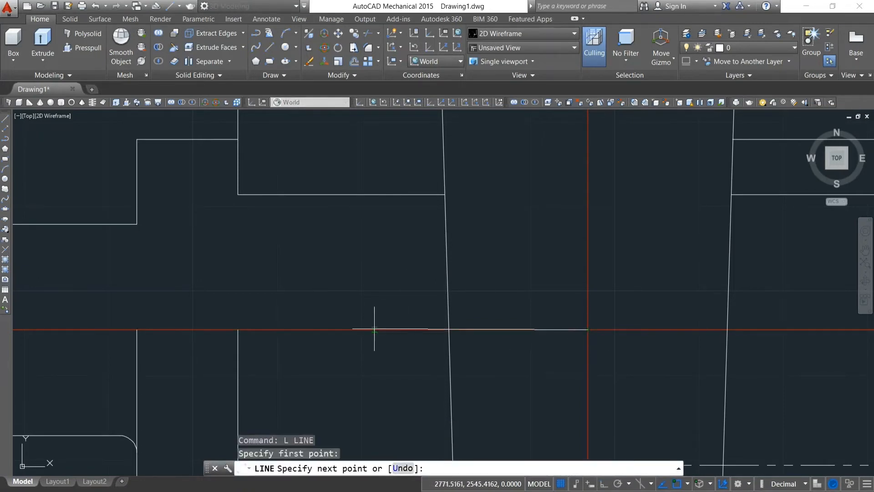
pyautogui.press('F8')
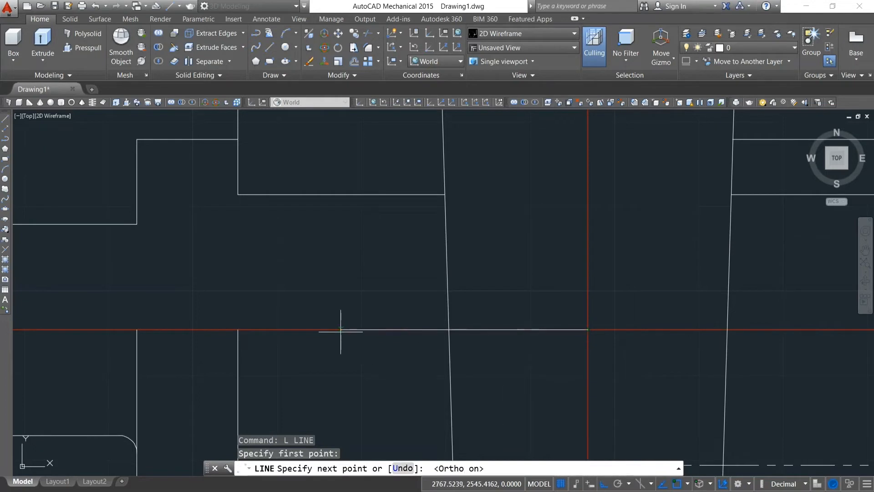
pyautogui.write('19')
pyautogui.press('Return')
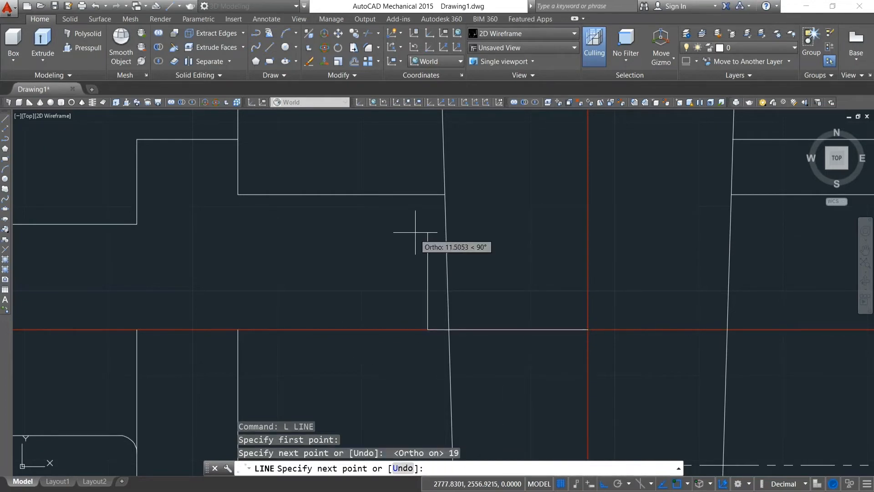
pyautogui.click(427, 194)
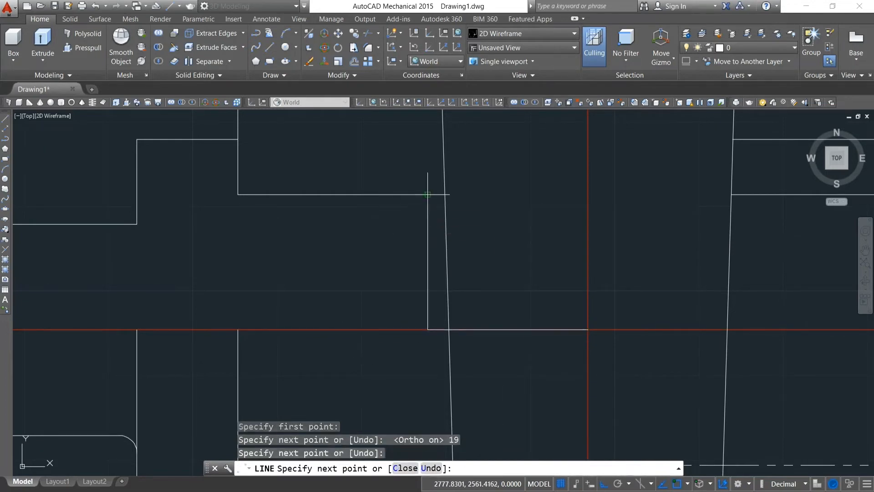
pyautogui.rightClick(417, 177)
pyautogui.click(435, 183)
pyautogui.scroll(-2, 444, 239)
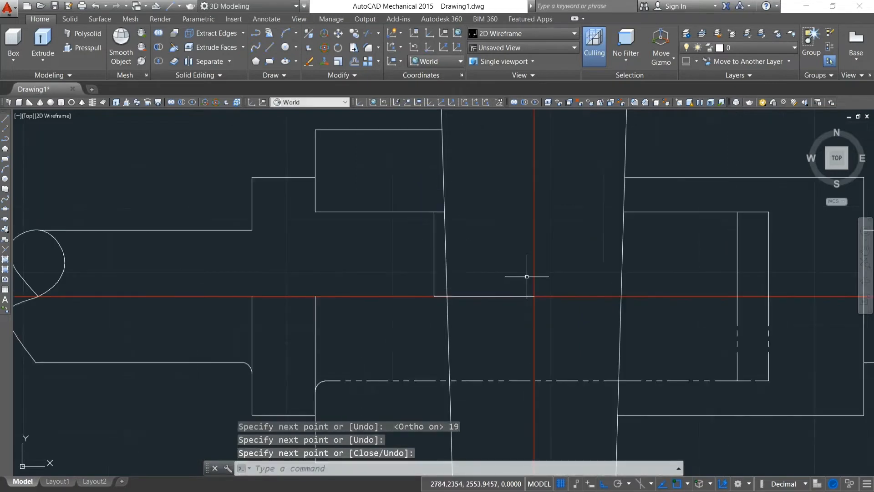
# Erase the 19-unit horizontal construction line on the centre line, keeping the vertical segment
pyautogui.click(498, 297)
pyautogui.press('Delete')
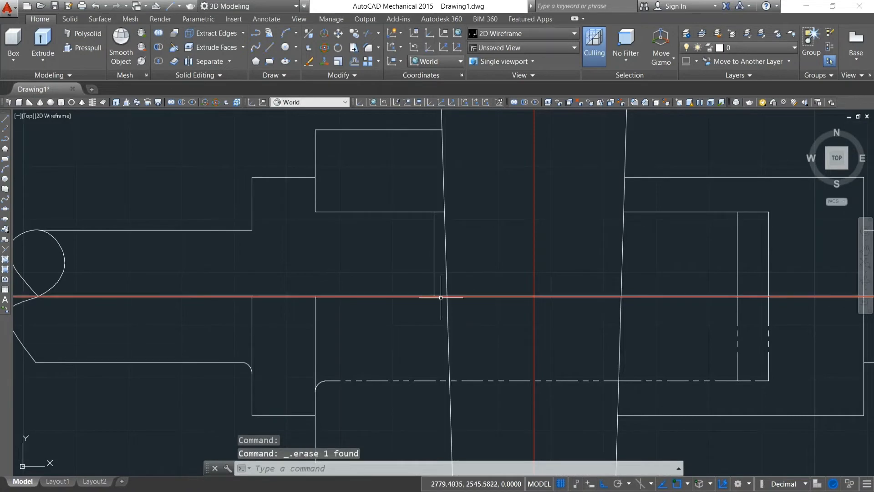
pyautogui.scroll(-2, 397, 298)
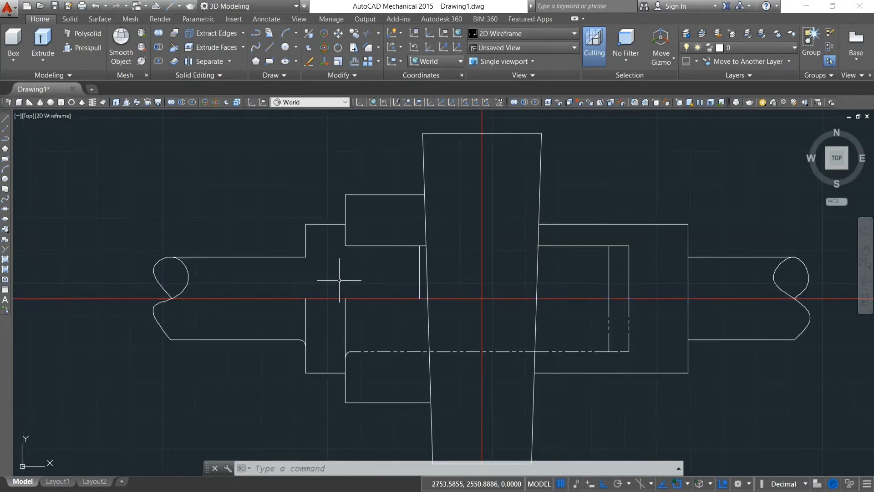
# Draw a line along the horizontal centre line from the left collar's left edge to the cotter's left edge
pyautogui.write('l')
pyautogui.press('Return')
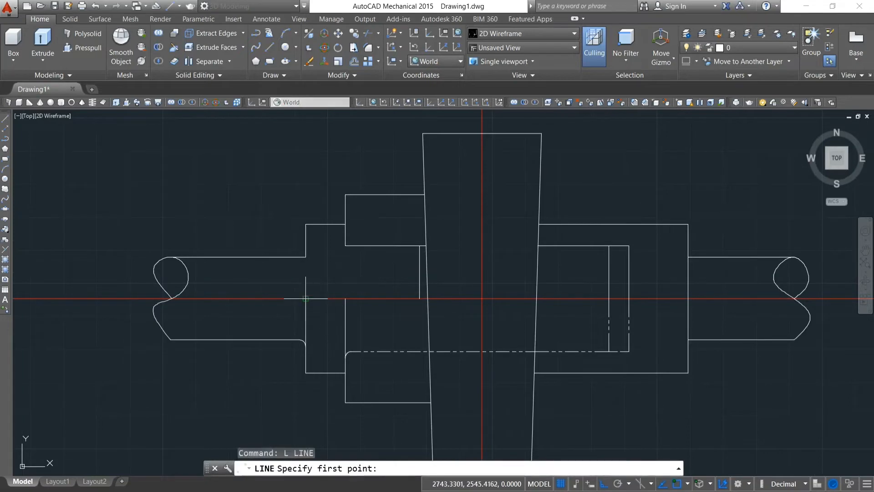
pyautogui.click(306, 299)
pyautogui.click(426, 298)
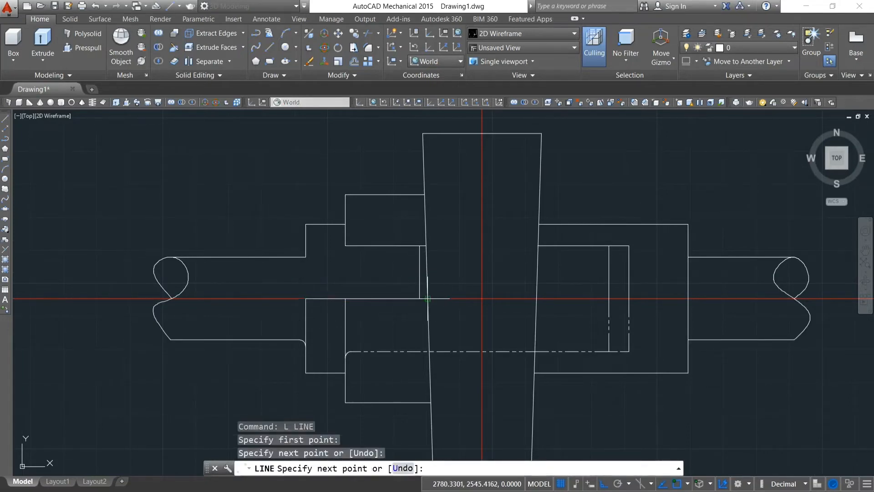
pyautogui.press('Escape')
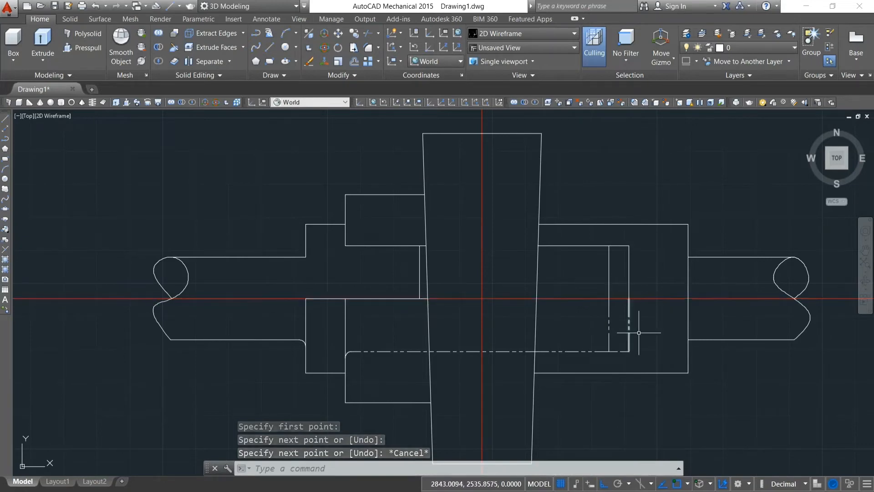
# Fillet the upper-left outer corner of the taller block left of the cotter with radius 2
pyautogui.moveTo(446, 259); pyautogui.dragTo(320, 219, button='middle')
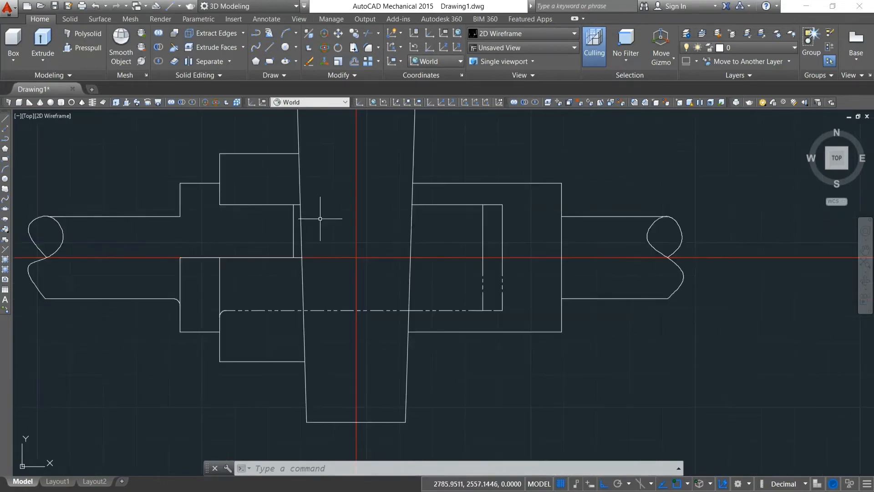
pyautogui.write('F')
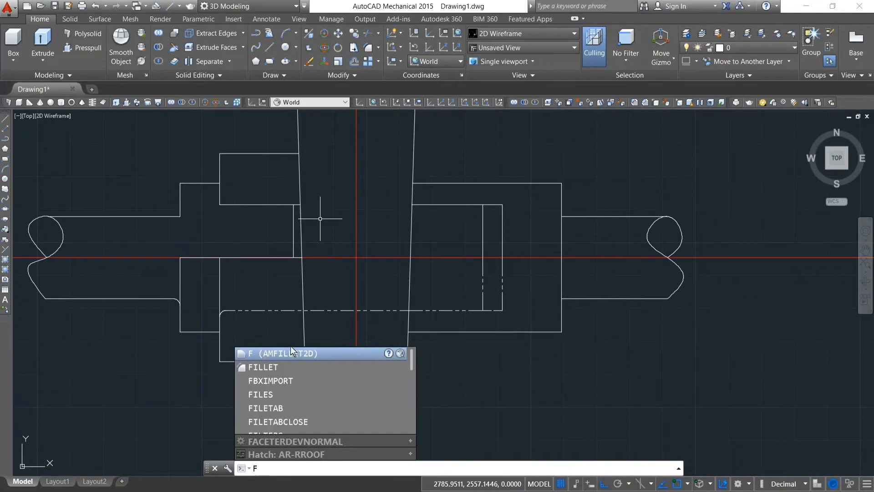
pyautogui.click(271, 370)
pyautogui.write('r')
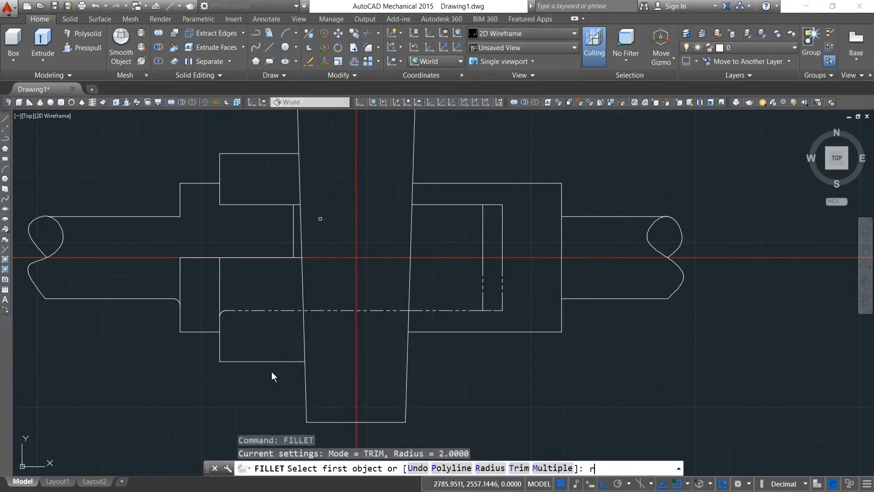
pyautogui.press('Return')
pyautogui.write('2')
pyautogui.press('Return')
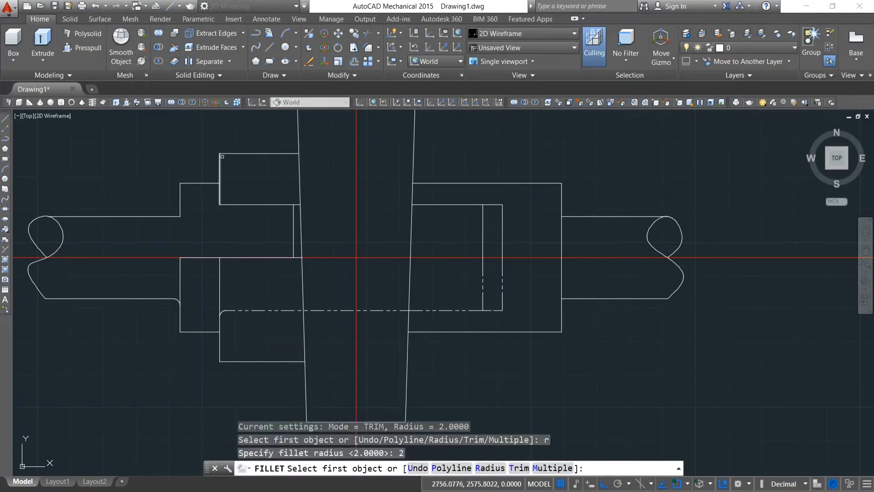
pyautogui.click(219, 160)
pyautogui.click(227, 154)
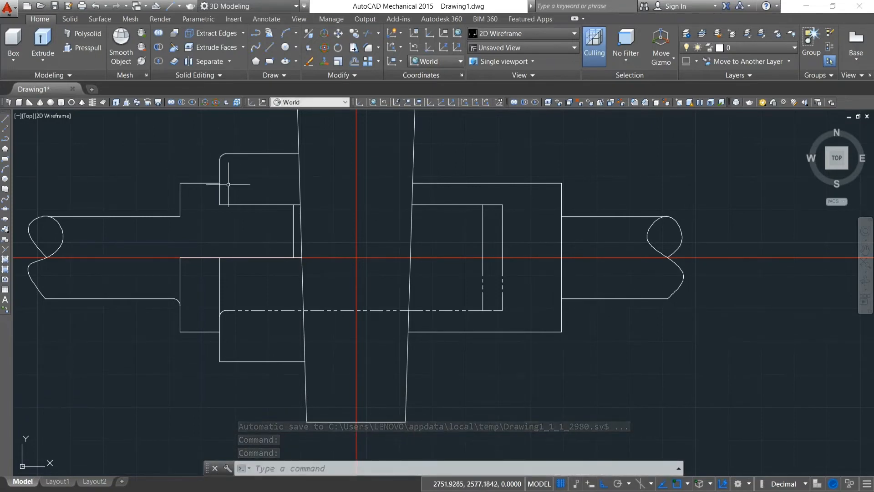
# With Ortho off, draw a wavy spline break line across the left rod from its upper edge down to the horizontal centre line
pyautogui.scroll(-2, 223, 274)
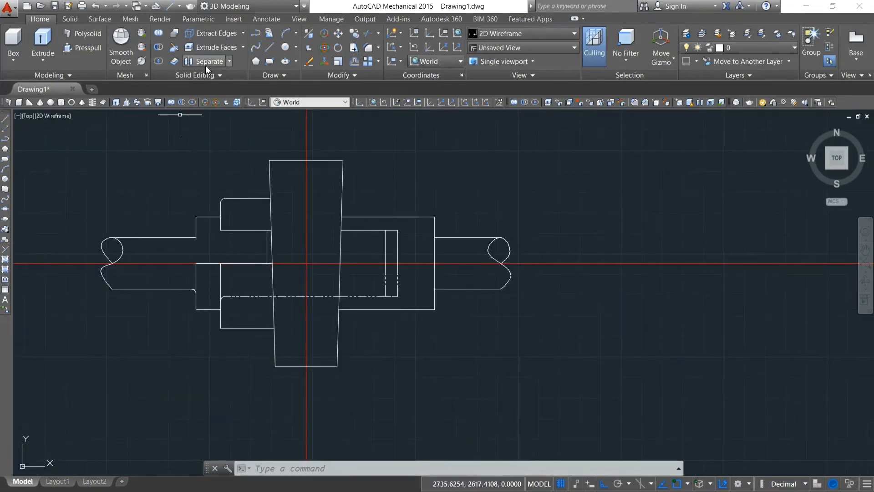
pyautogui.click(257, 46)
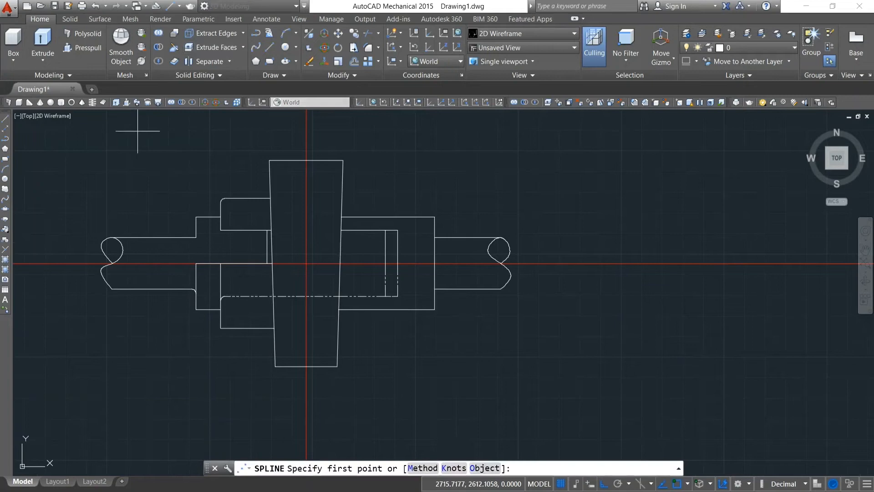
pyautogui.click(150, 238)
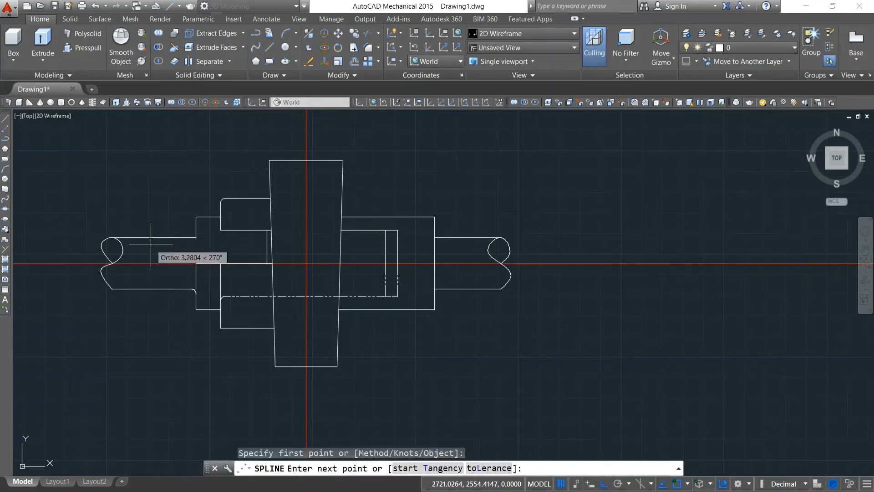
pyautogui.click(604, 484)
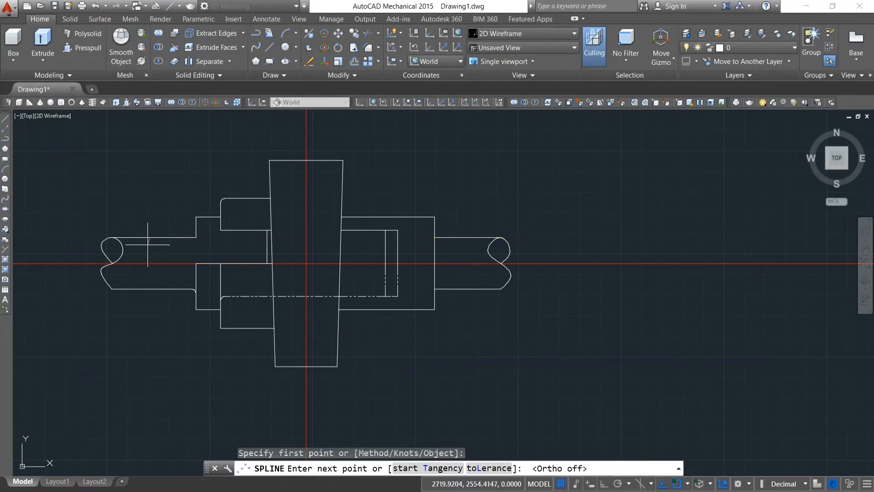
pyautogui.scroll(10, 148, 244)
pyautogui.click(149, 204)
pyautogui.click(163, 234)
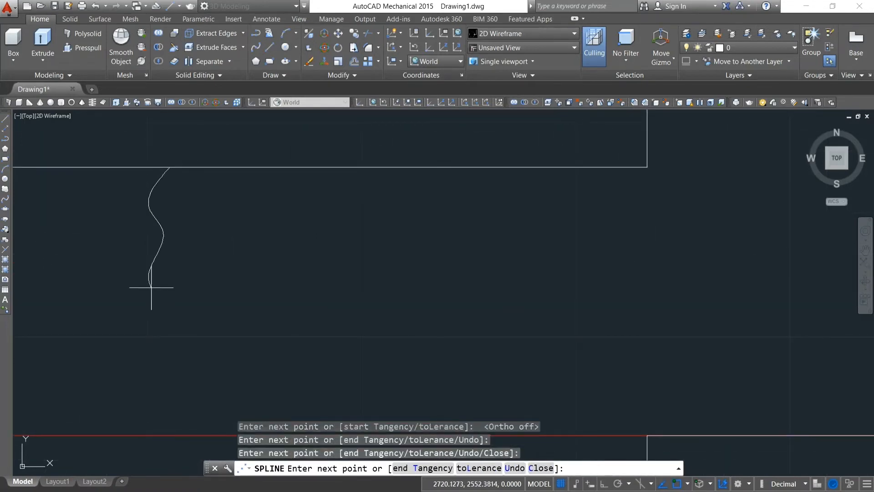
pyautogui.click(165, 309)
pyautogui.click(150, 350)
pyautogui.click(161, 392)
pyautogui.click(145, 421)
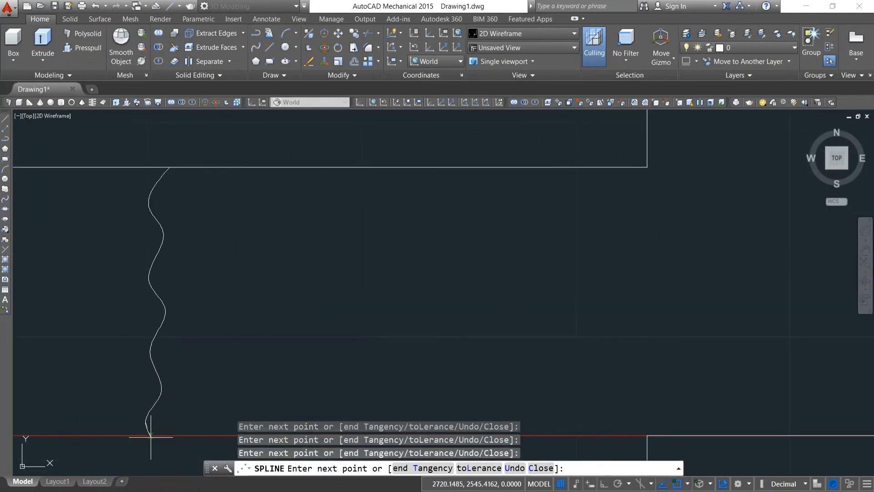
pyautogui.click(150, 436)
pyautogui.press('Return')
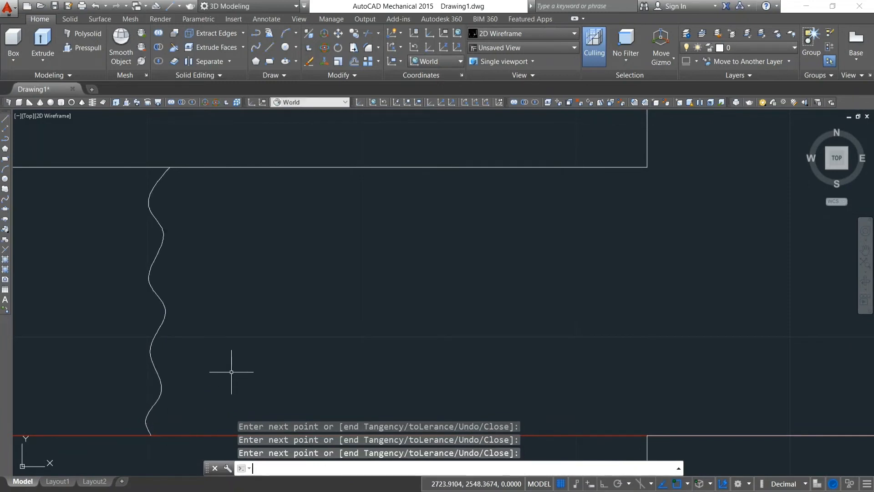
# Draw a wavy spline break line across the right rod from its upper edge down to the horizontal centre line
pyautogui.scroll(-8, 232, 366)
pyautogui.scroll(-4, 354, 381)
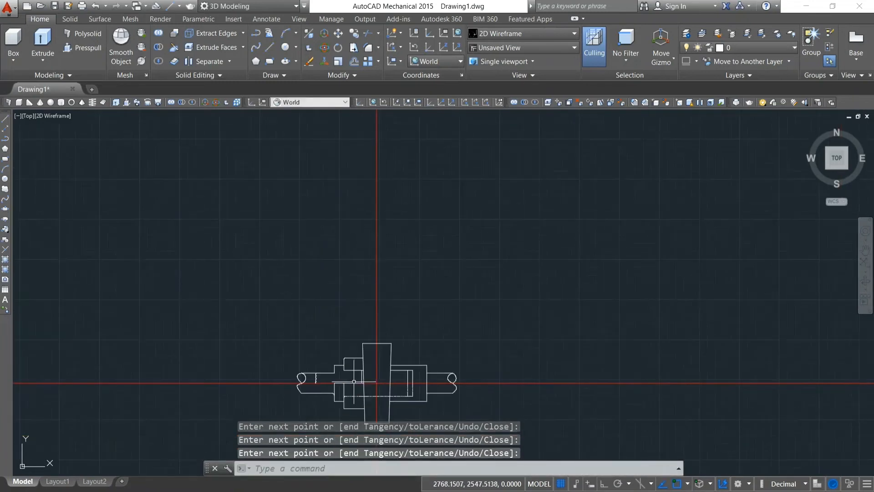
pyautogui.scroll(8, 409, 410)
pyautogui.scroll(-4, 404, 398)
pyautogui.moveTo(404, 398); pyautogui.dragTo(414, 339, button='middle')
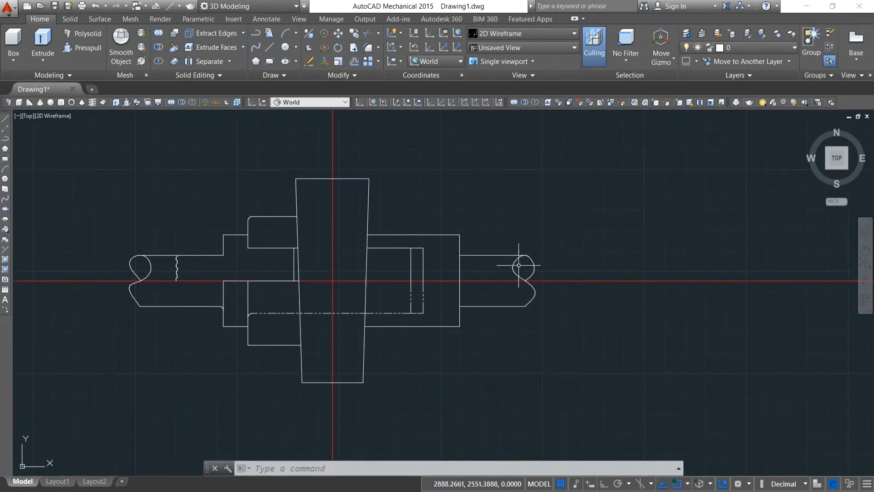
pyautogui.scroll(2, 503, 264)
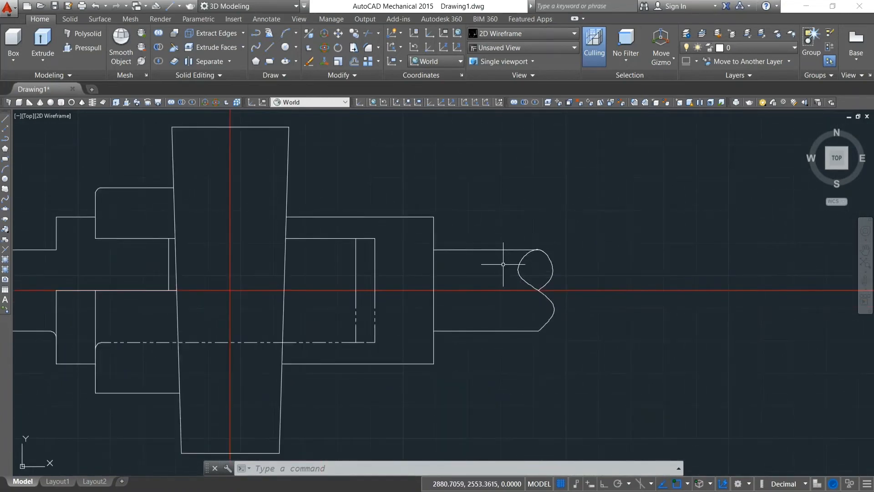
pyautogui.click(256, 47)
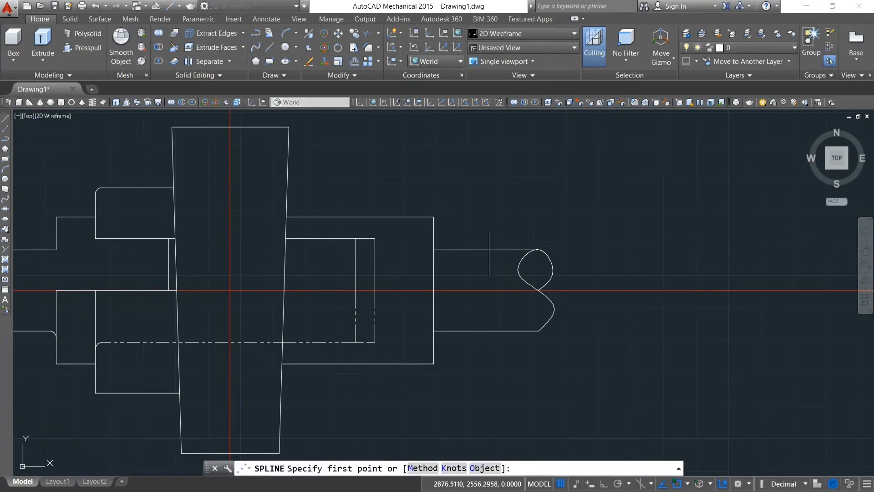
pyautogui.click(461, 253)
pyautogui.click(461, 255)
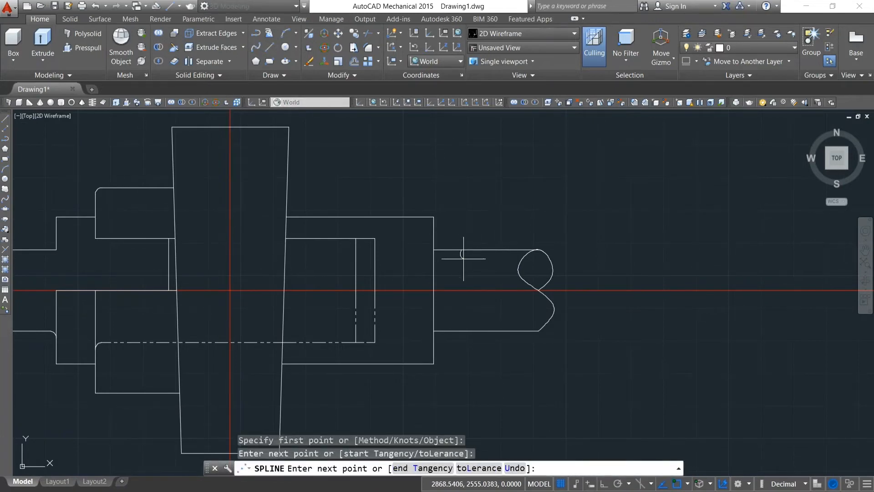
pyautogui.click(461, 259)
pyautogui.click(464, 266)
pyautogui.click(463, 271)
pyautogui.click(463, 276)
pyautogui.click(463, 283)
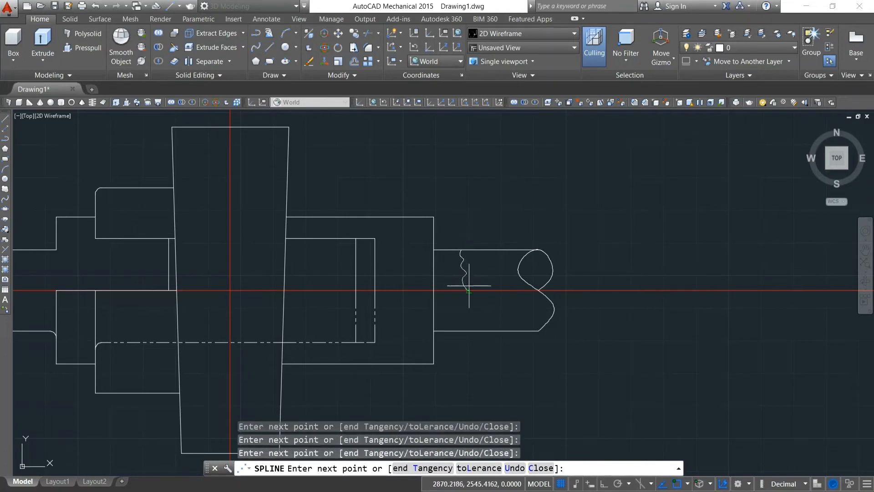
pyautogui.click(469, 289)
pyautogui.press('Return')
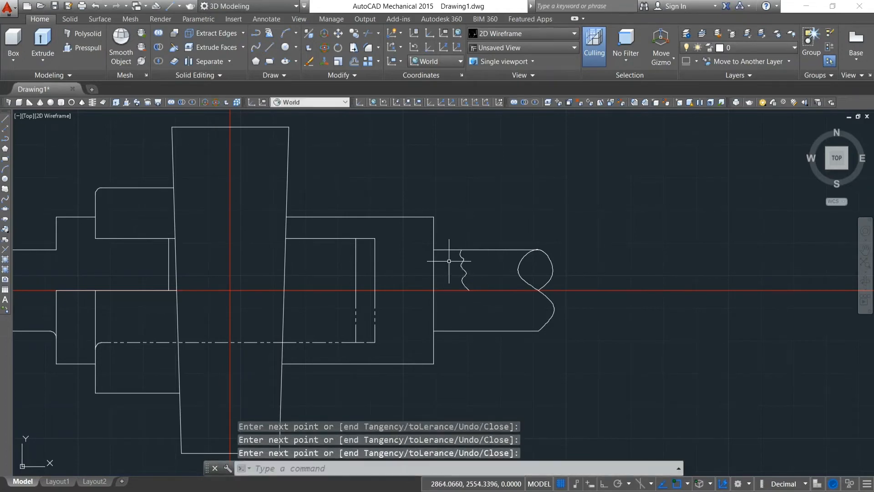
# Trim the right body's vertical end edge between the right rod's upper edge and the horizontal centre line
pyautogui.scroll(2, 448, 263)
pyautogui.write('tr')
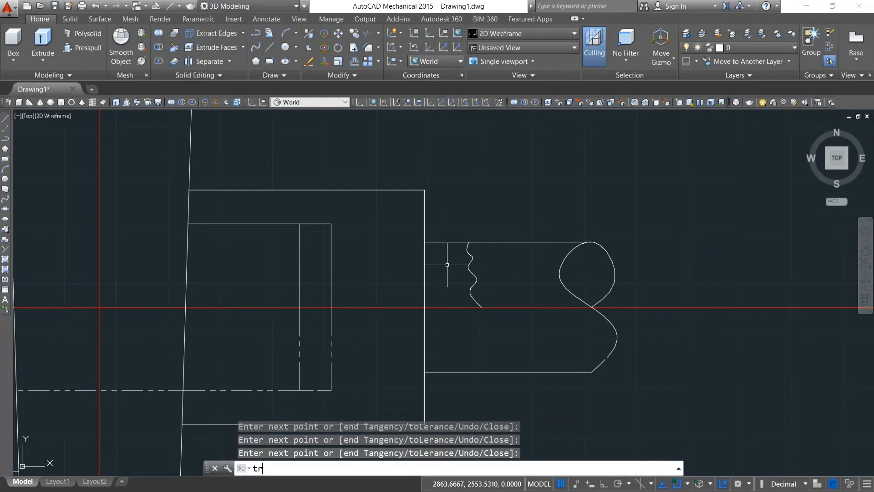
pyautogui.press('Return')
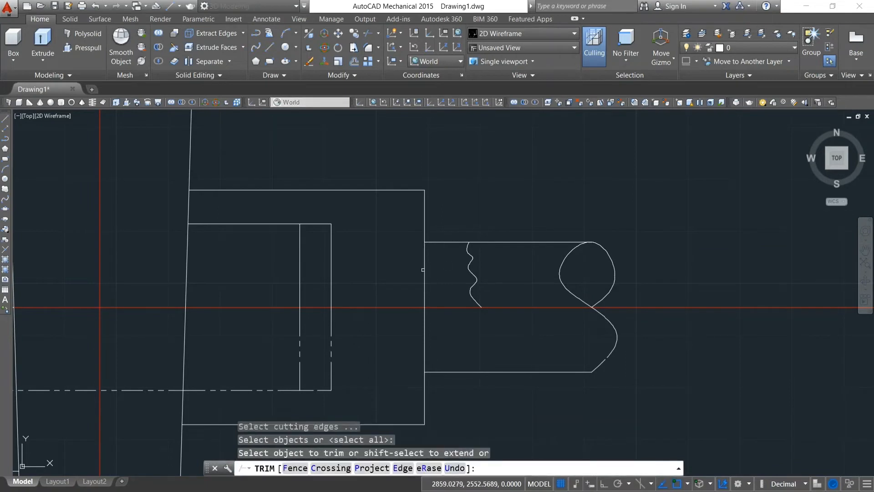
pyautogui.click(425, 267)
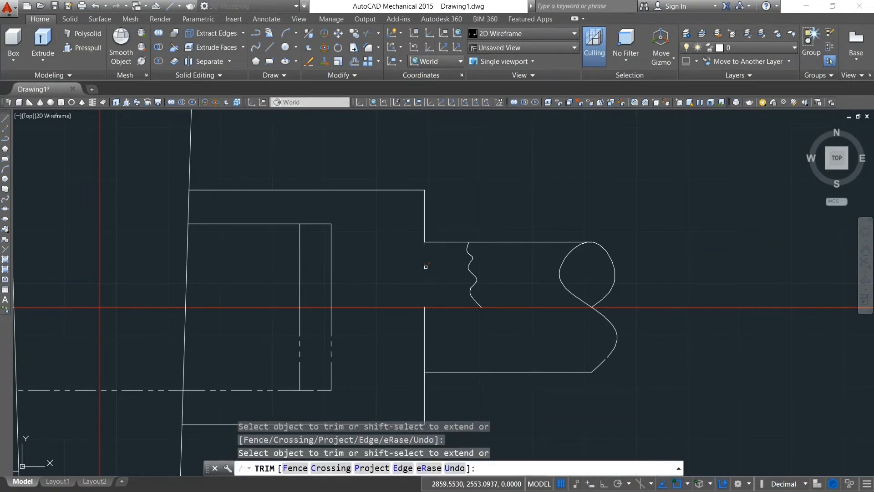
pyautogui.press('Escape')
# Fillet the upper-right outer corner of the body right of the cotter with radius 3
pyautogui.write('FILLET')
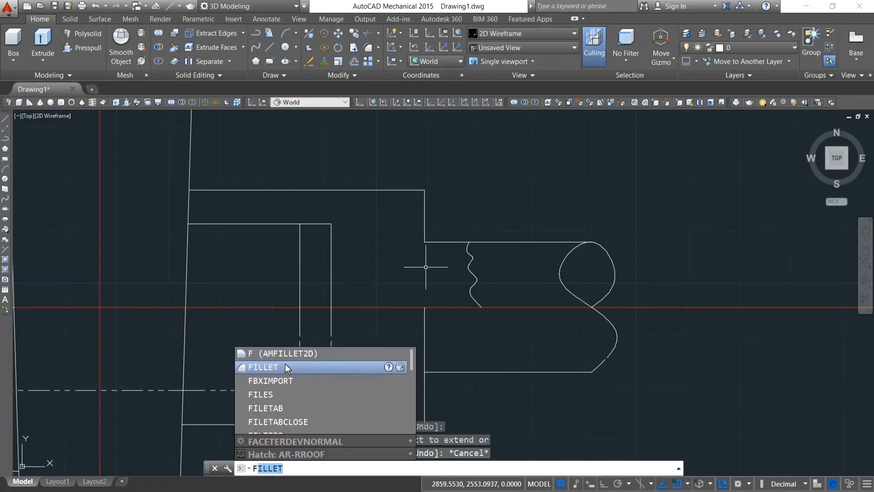
pyautogui.click(285, 367)
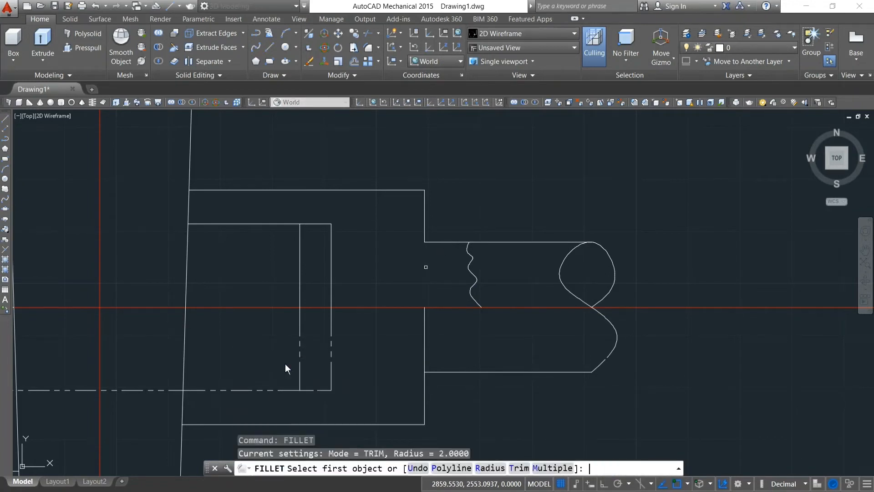
pyautogui.write('r')
pyautogui.press('Return')
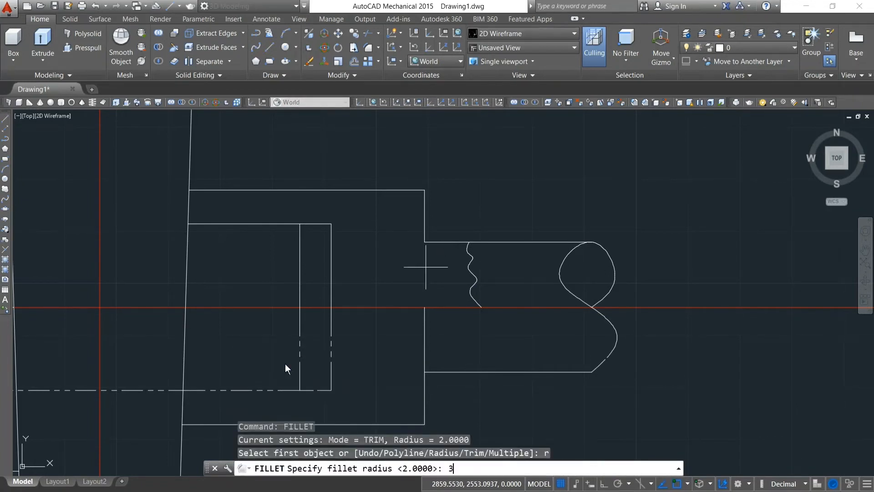
pyautogui.write('3')
pyautogui.press('Return')
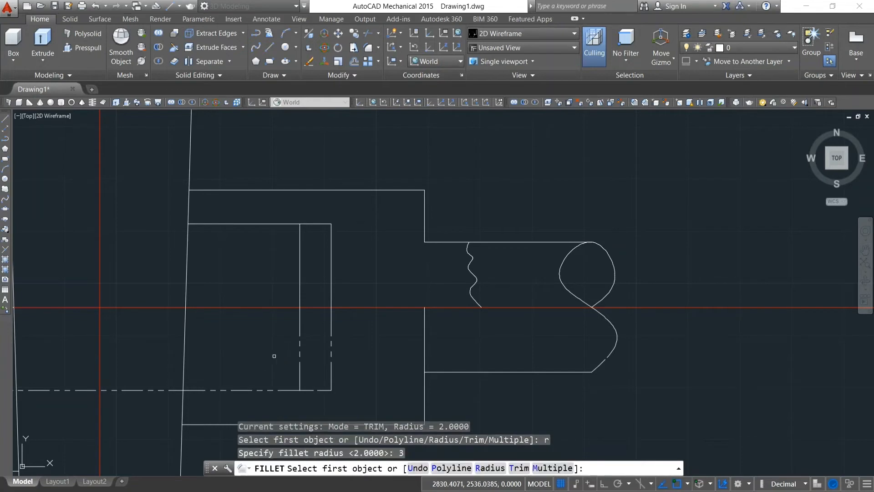
pyautogui.click(425, 221)
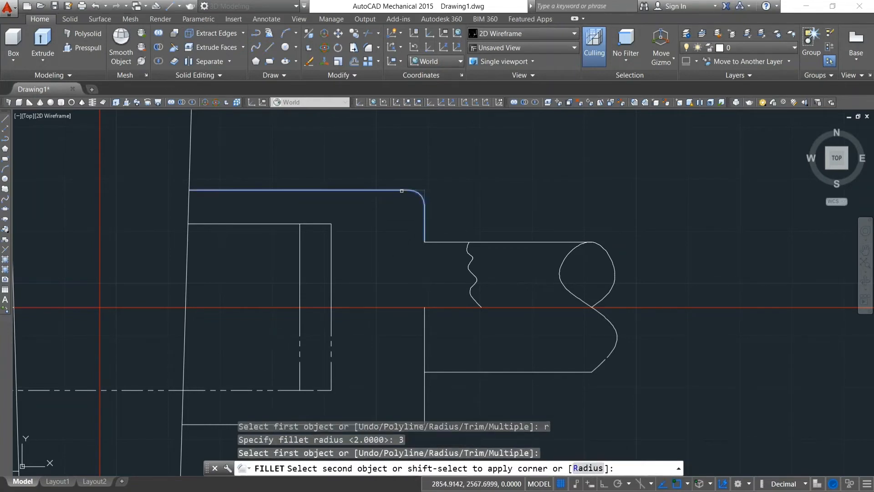
pyautogui.click(402, 191)
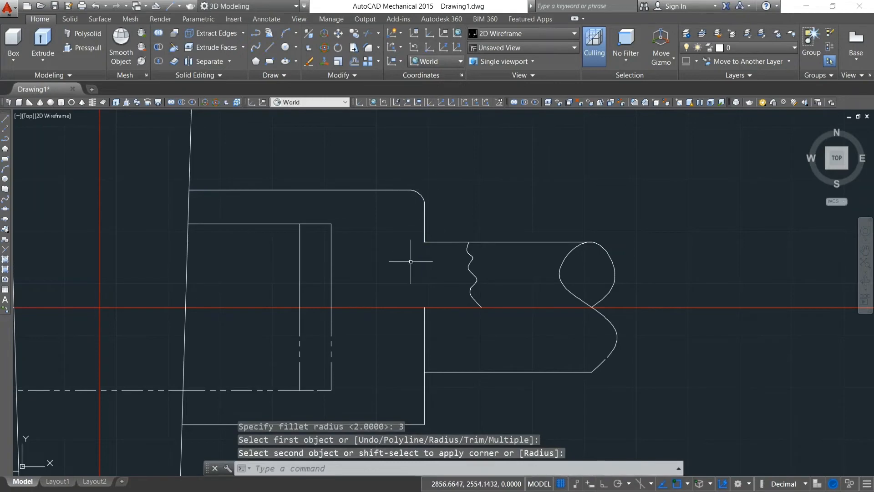
# Fillet the lower-right outer corner of the body right of the cotter with radius 3
pyautogui.scroll(-4, 406, 316)
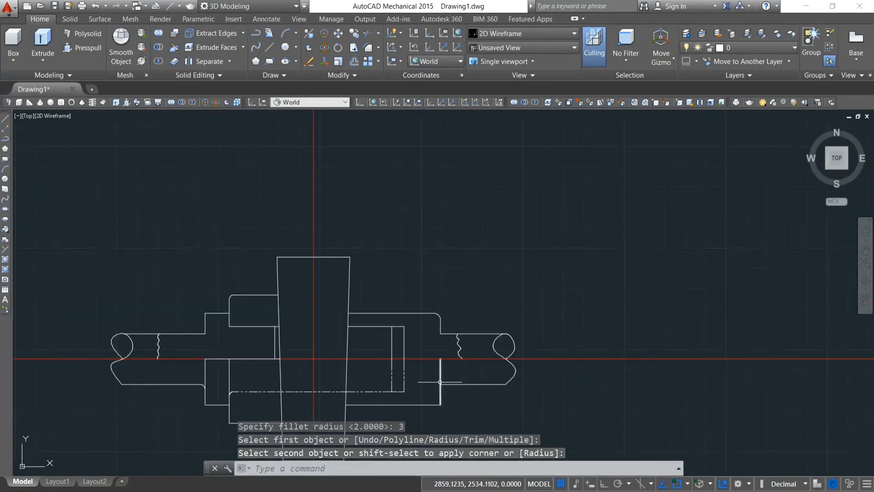
pyautogui.press('Return')
pyautogui.write('r')
pyautogui.press('Return')
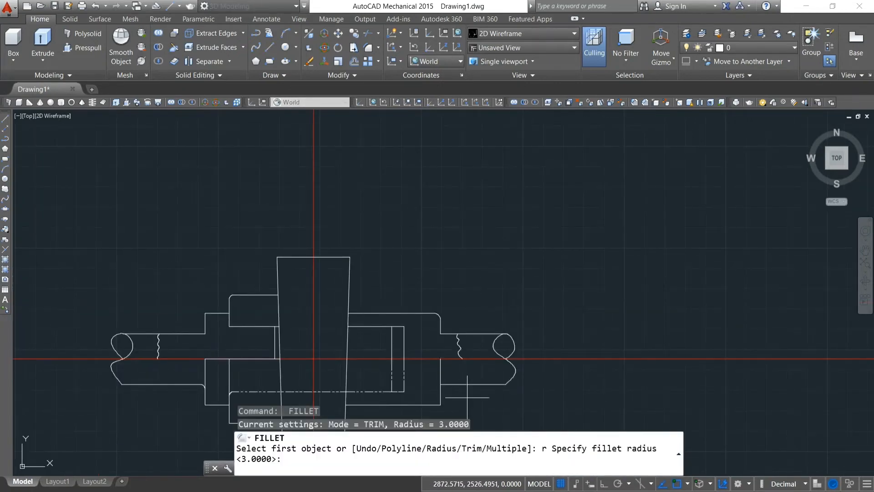
pyautogui.press('Return')
pyautogui.scroll(4, 432, 397)
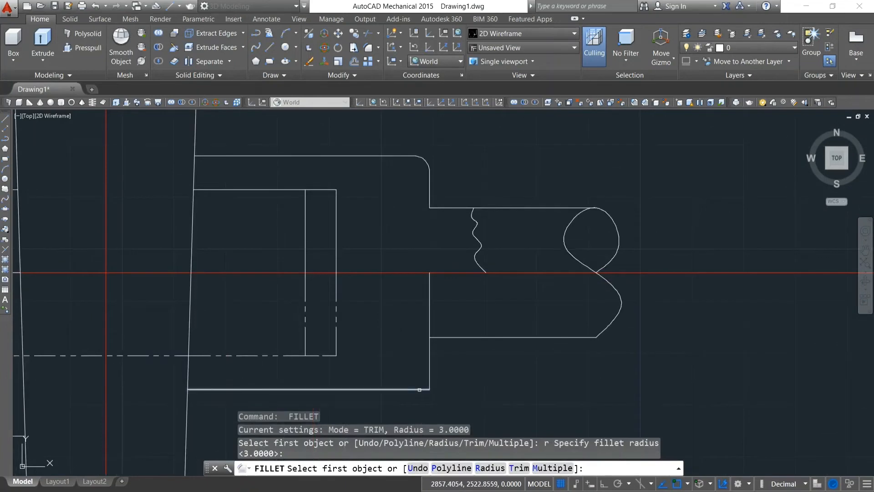
pyautogui.click(420, 389)
pyautogui.click(429, 365)
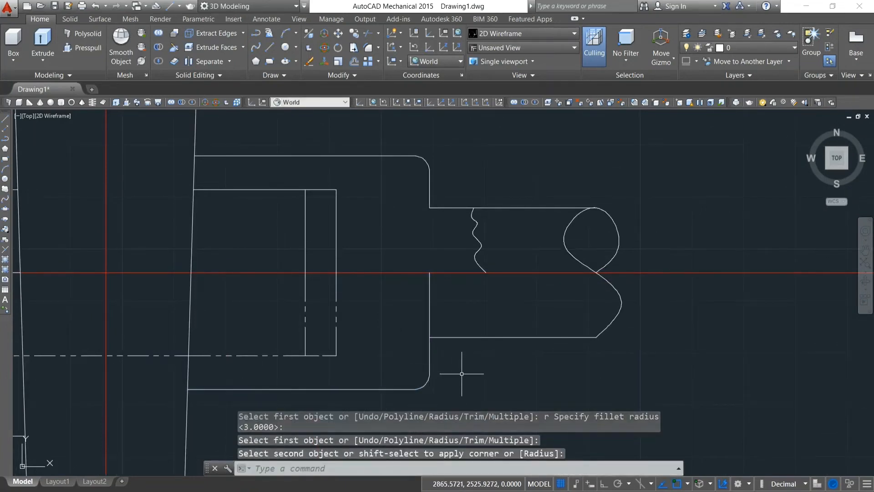
# Draw a horizontal line along the centre line from the right break line's lower end to the socket recess's right vertical edge
pyautogui.scroll(-2, 462, 374)
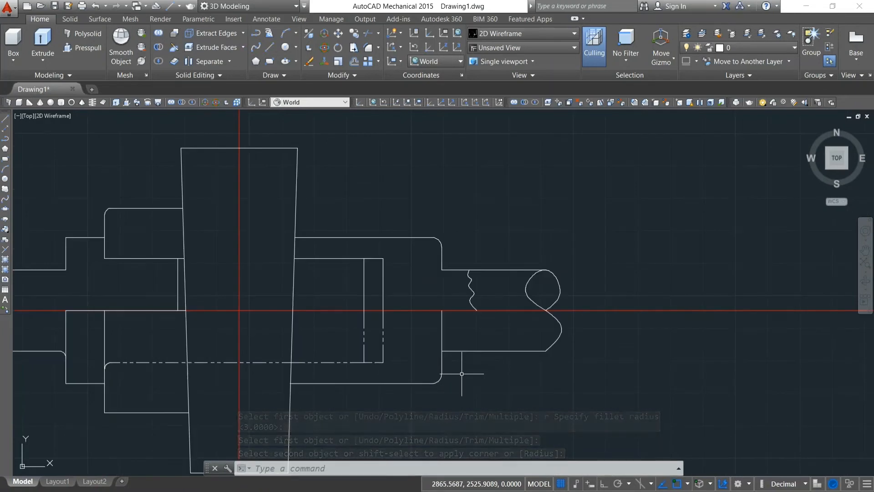
pyautogui.write('l')
pyautogui.press('Return')
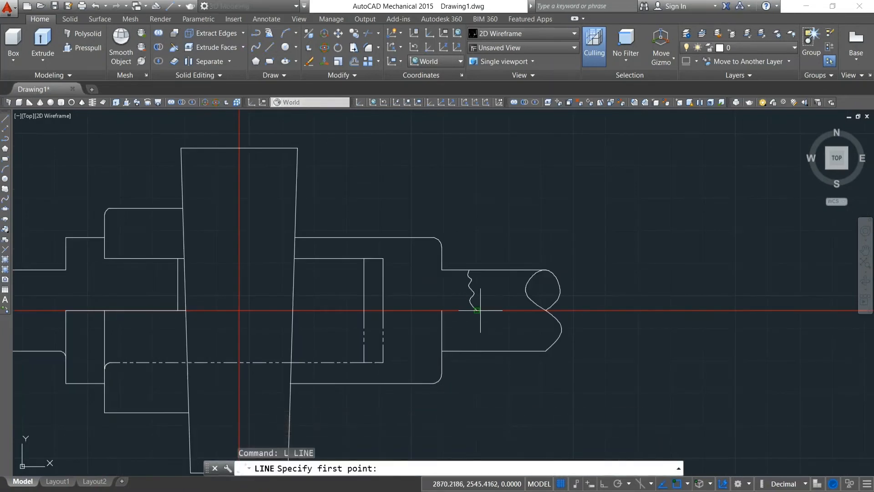
pyautogui.click(477, 310)
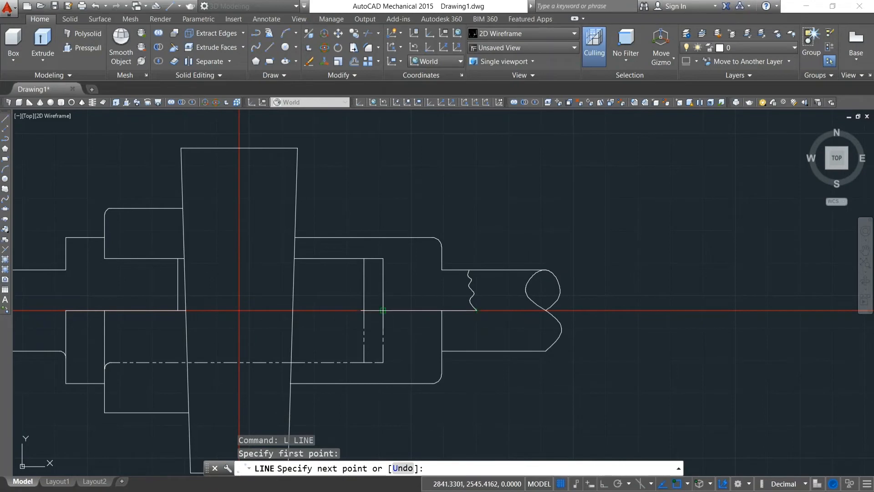
pyautogui.press('Escape')
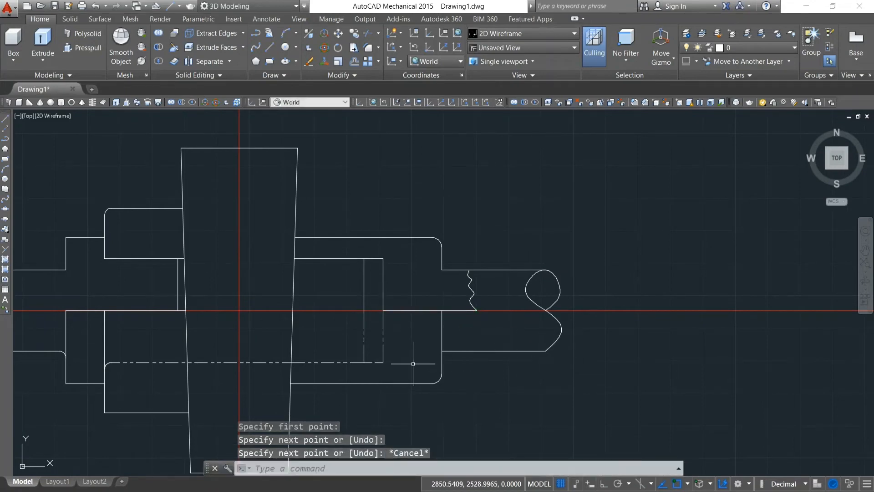
# Draw a horizontal line across the cotter, continuing the right body's lower edge to the cotter's left edge
pyautogui.scroll(-3, 413, 363)
pyautogui.moveTo(356, 324)
pyautogui.mouseDown(button='middle')
pyautogui.moveTo(423, 244)
pyautogui.moveTo(450, 257)
pyautogui.mouseUp(button='middle')
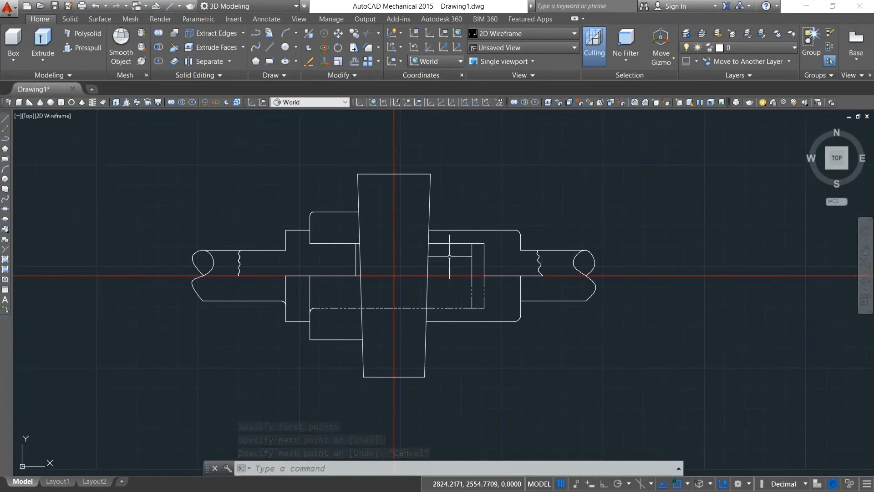
pyautogui.write('l')
pyautogui.press('Return')
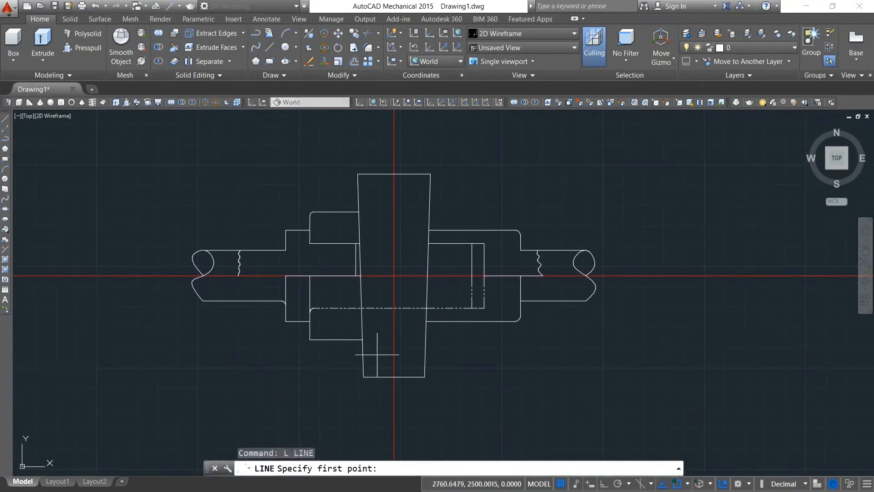
pyautogui.click(426, 321)
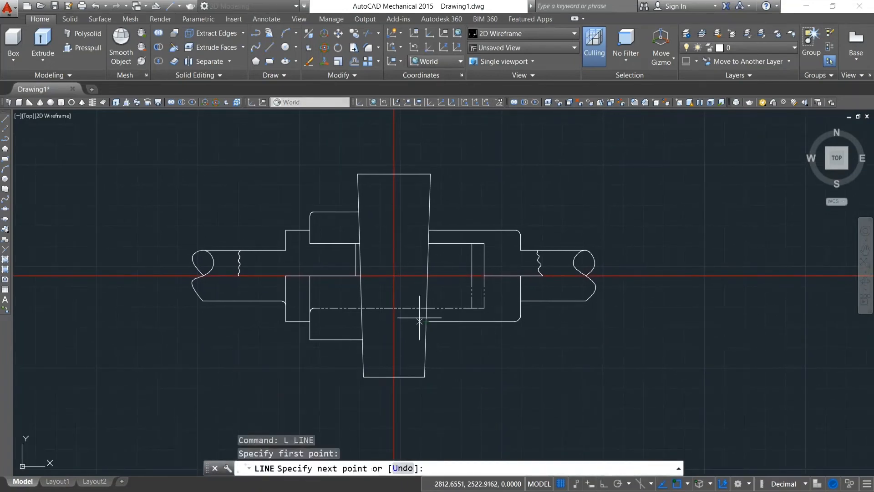
pyautogui.click(362, 322)
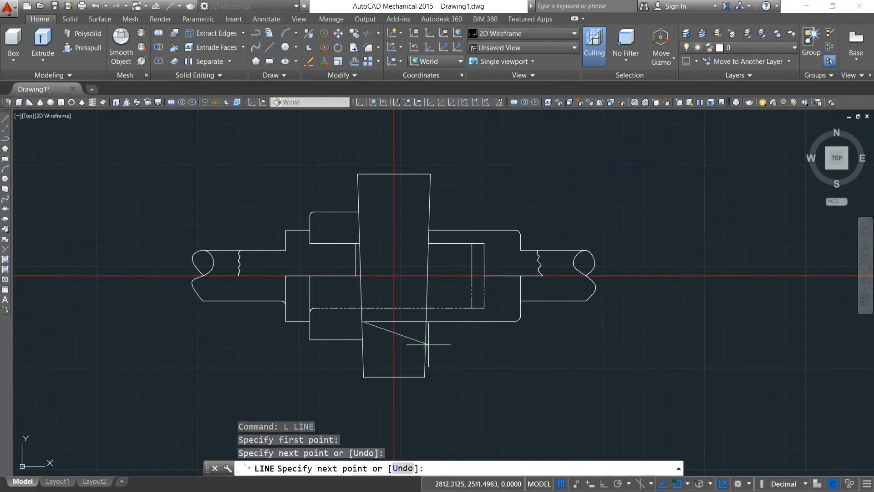
pyautogui.rightClick(482, 353)
pyautogui.click(489, 357)
pyautogui.scroll(4, 381, 345)
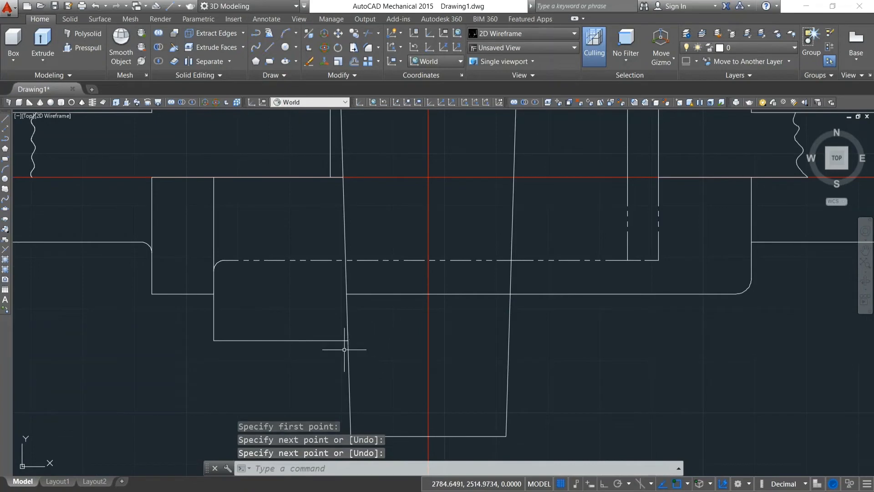
pyautogui.write('F')
pyautogui.click(335, 365)
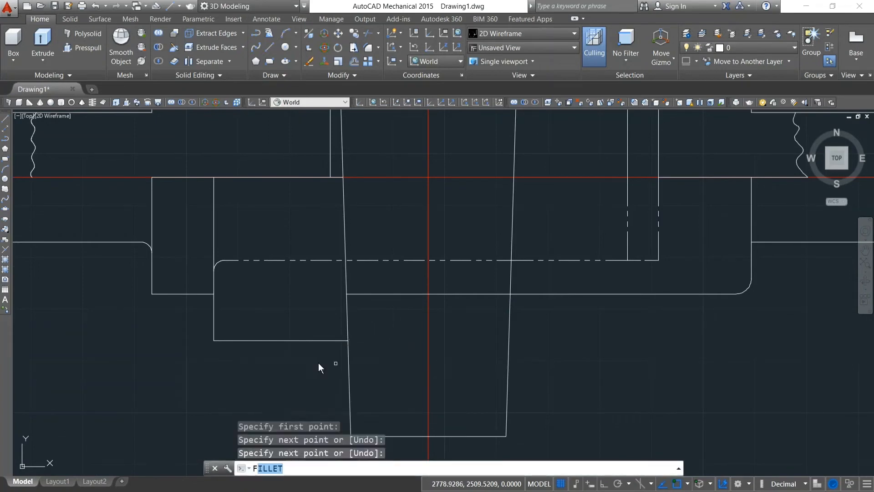
pyautogui.write('r')
pyautogui.press('Return')
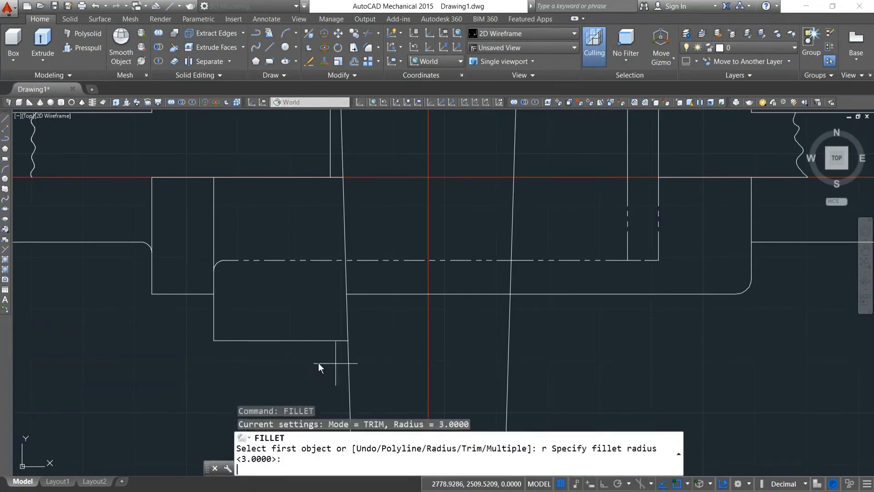
pyautogui.write('2')
pyautogui.press('Return')
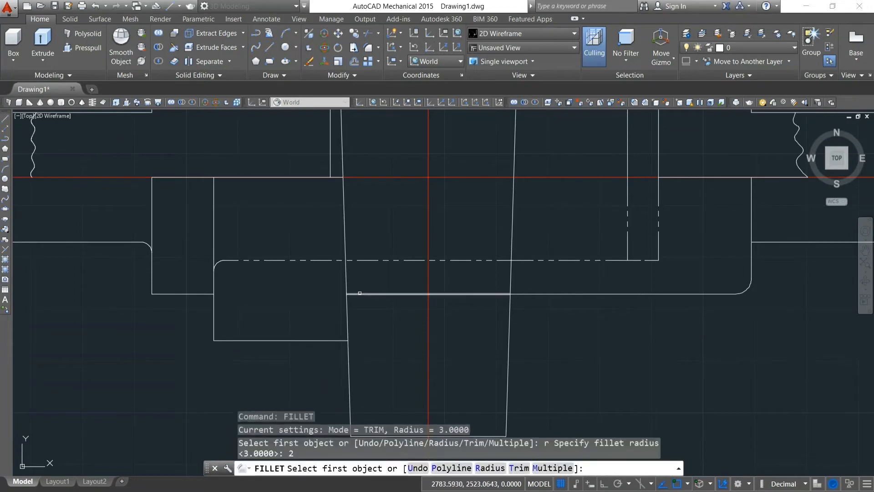
pyautogui.click(360, 293)
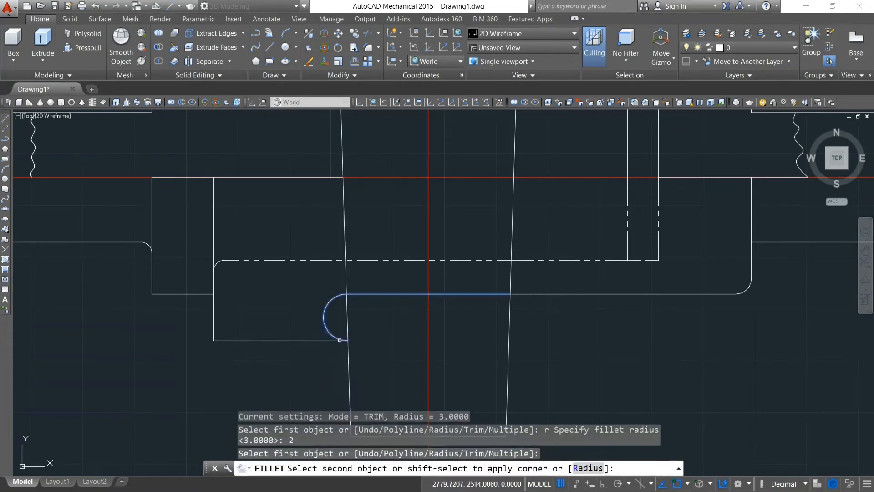
pyautogui.press('Escape')
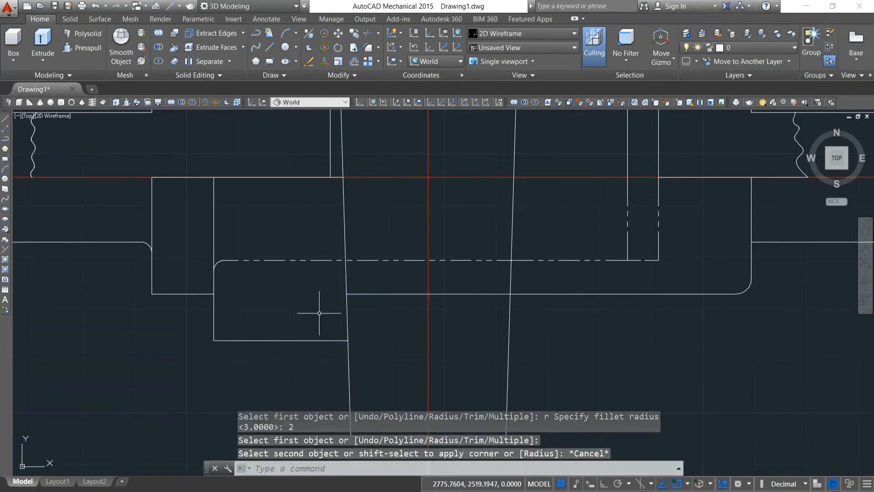
# Draw a short line along the cotter's left edge between the left collar's lower edge and the body's extended lower edge
pyautogui.write('l')
pyautogui.press('Return')
pyautogui.click(346, 341)
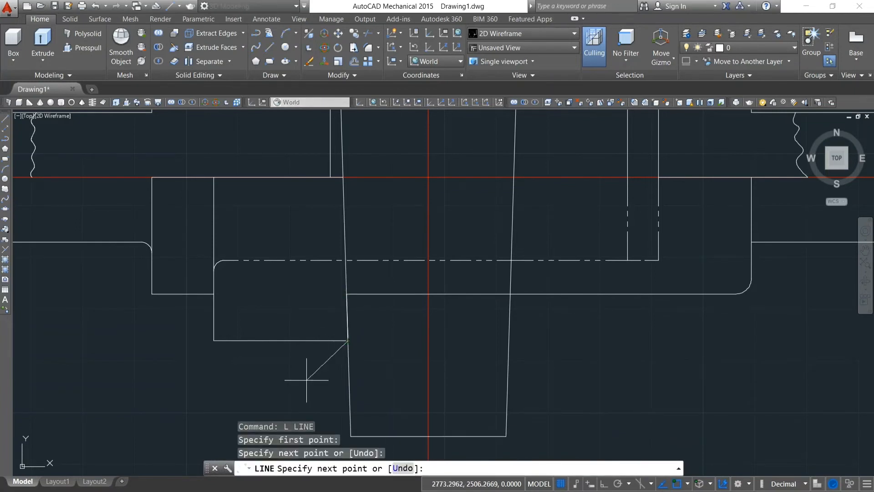
pyautogui.press('Escape')
# Fillet the corner between the short line on the cotter's left edge and the body's extended lower edge with radius 2
pyautogui.write('f')
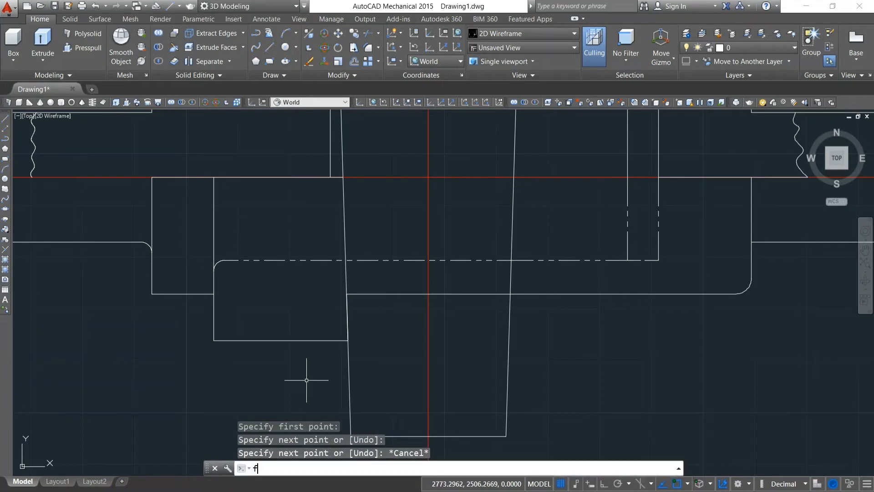
pyautogui.press('Return')
pyautogui.write('r')
pyautogui.press('Return')
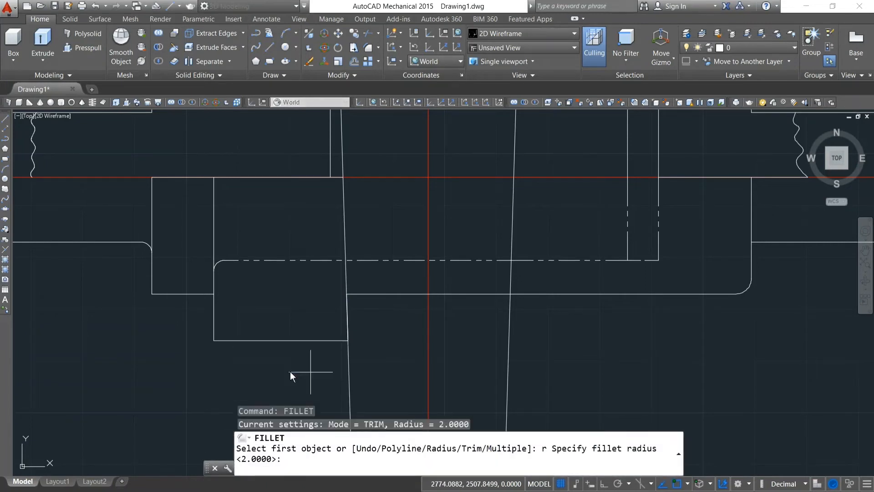
pyautogui.write('2')
pyautogui.press('Return')
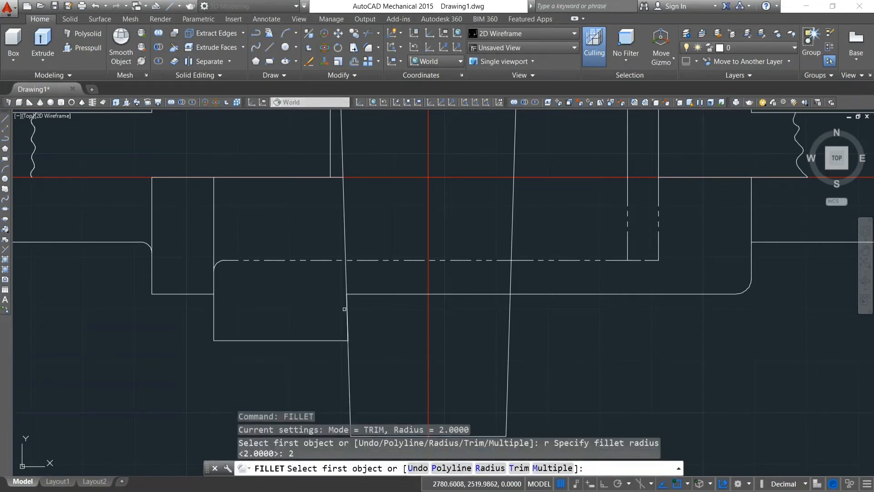
pyautogui.click(345, 309)
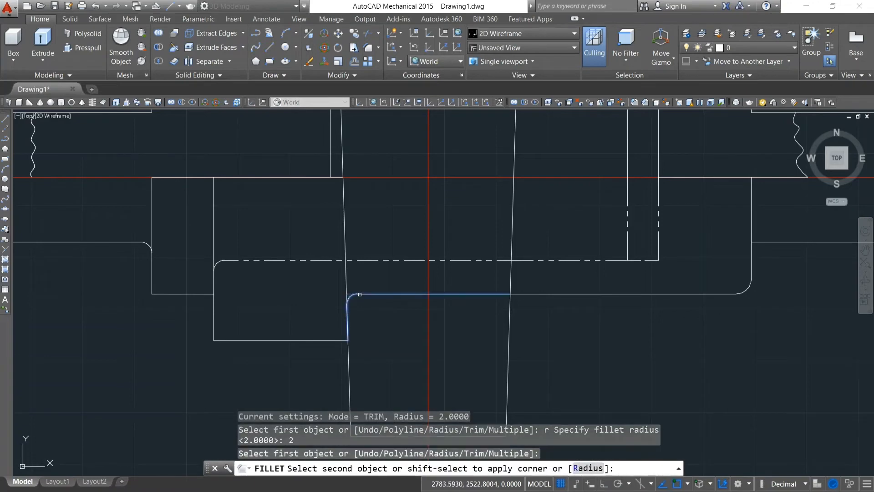
pyautogui.click(356, 295)
pyautogui.scroll(-4, 305, 308)
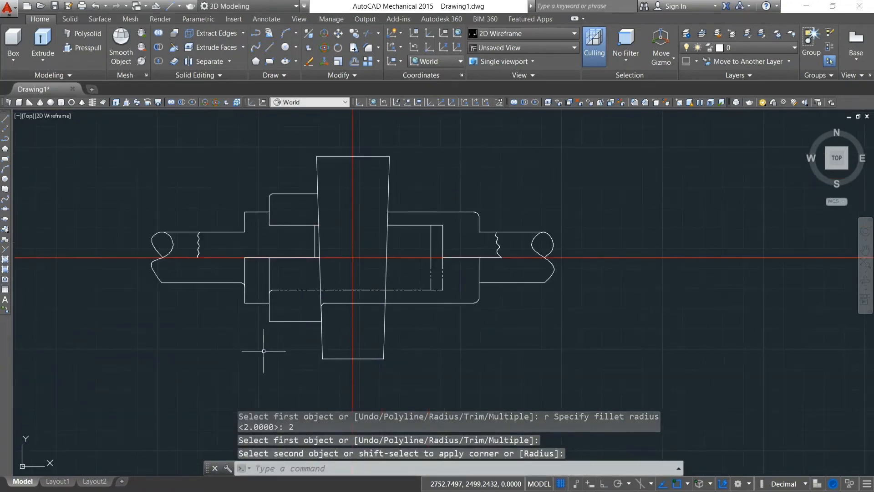
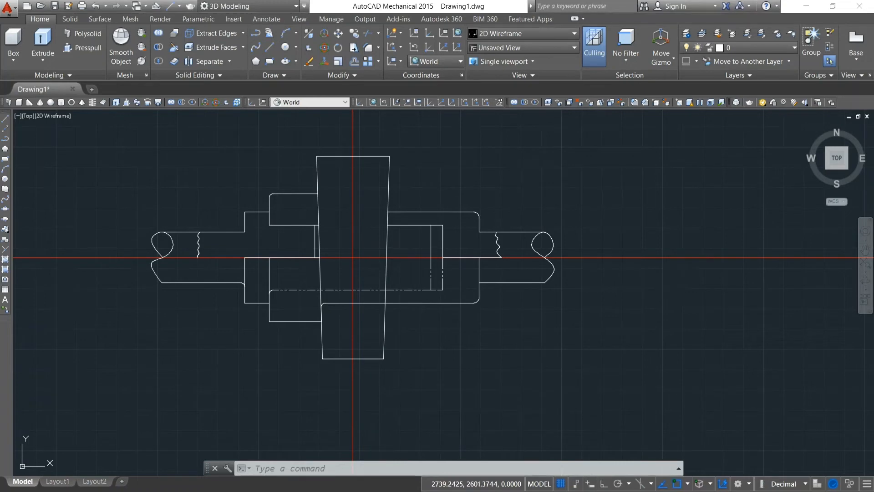
# Draw a vertical line left of the cotter, continuing the slot edge from the horizontal centre line down to the dashed hidden edge
pyautogui.write('l')
pyautogui.press('Return')
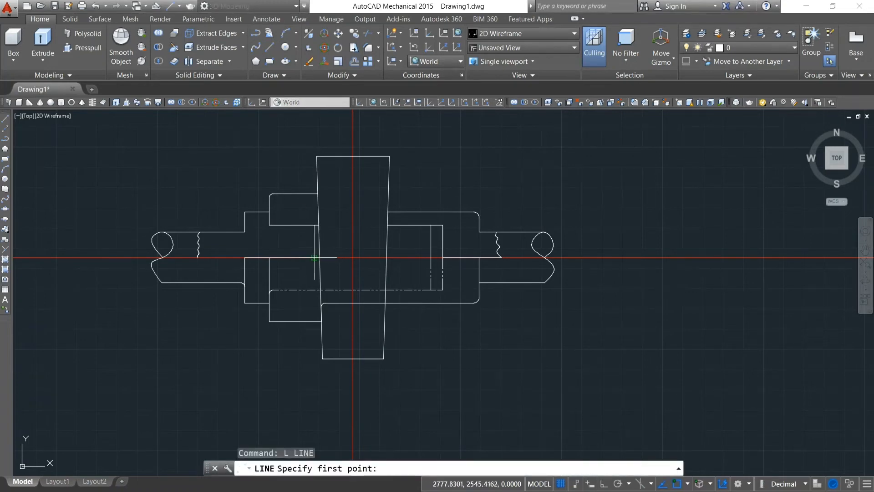
pyautogui.click(315, 290)
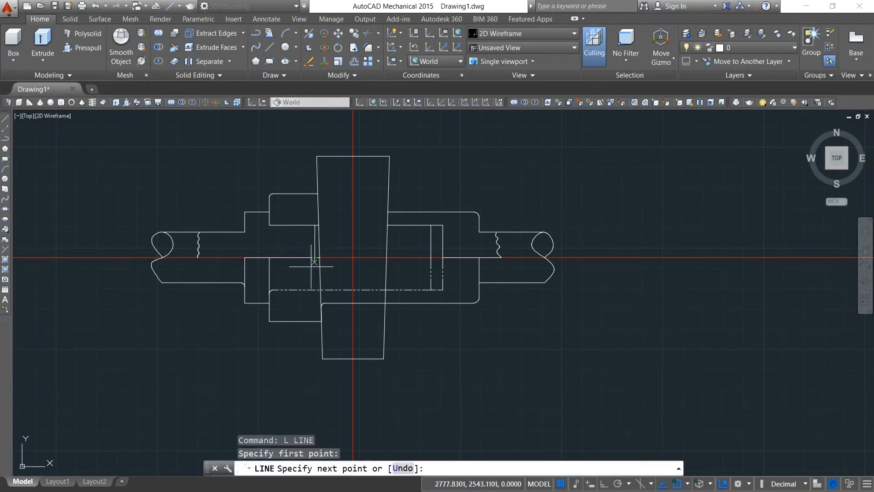
pyautogui.rightClick(288, 273)
pyautogui.click(309, 279)
# Change the linetype of the new vertical slot-edge line below the centre line to ACISOTGL
pyautogui.doubleClick(315, 275)
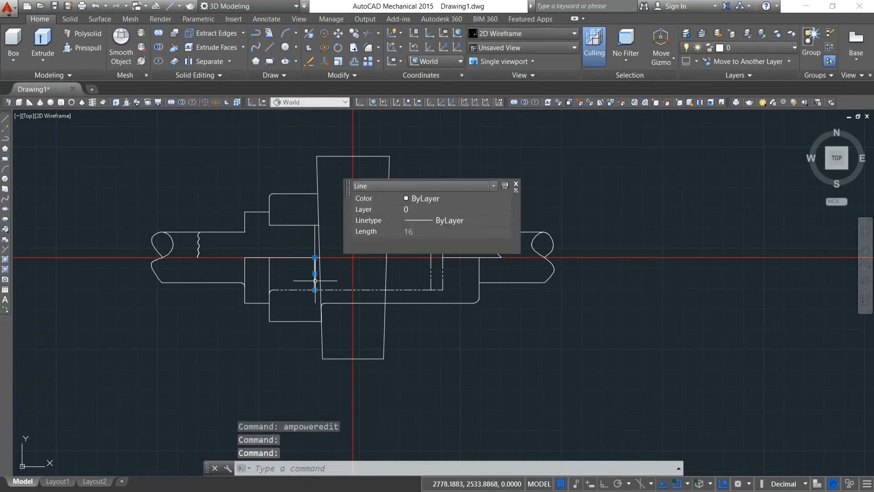
pyautogui.click(413, 220)
pyautogui.click(420, 251)
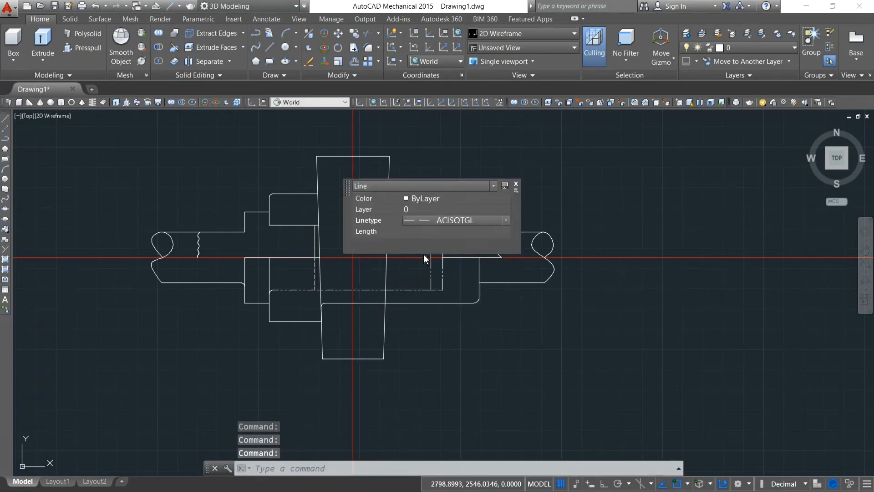
pyautogui.press('Escape')
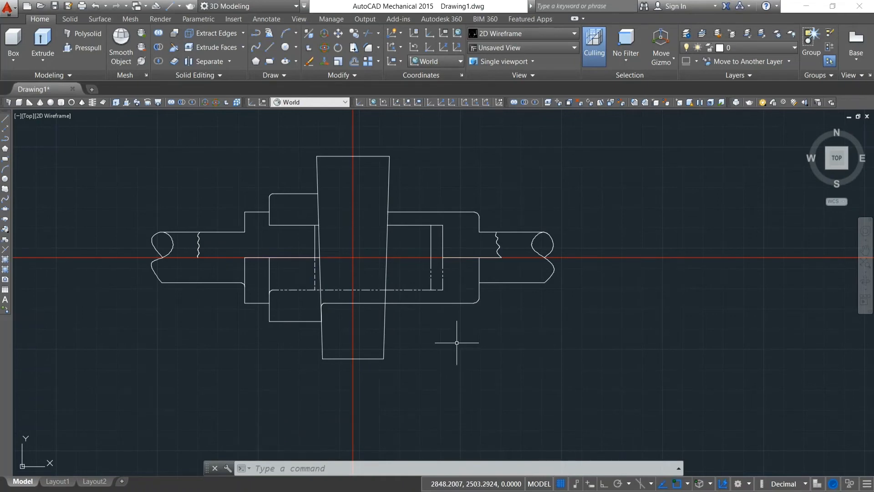
# With Ortho on, draw two consecutive vertical segments, 16 and 3 long, upward from the intersection of the centre lines
pyautogui.write('l')
pyautogui.press('Return')
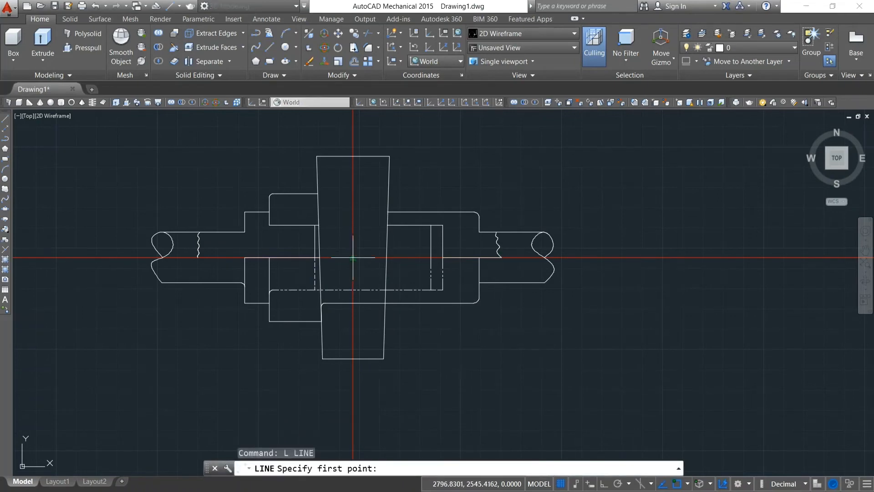
pyautogui.click(352, 243)
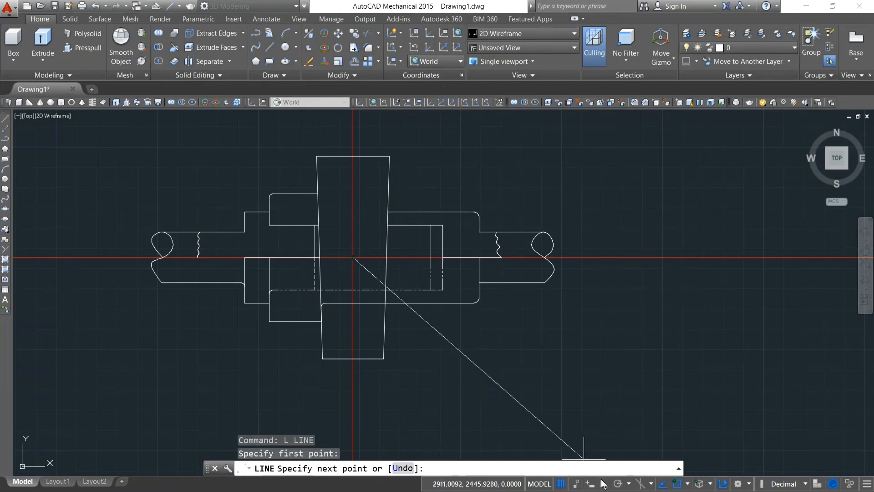
pyautogui.press('F8')
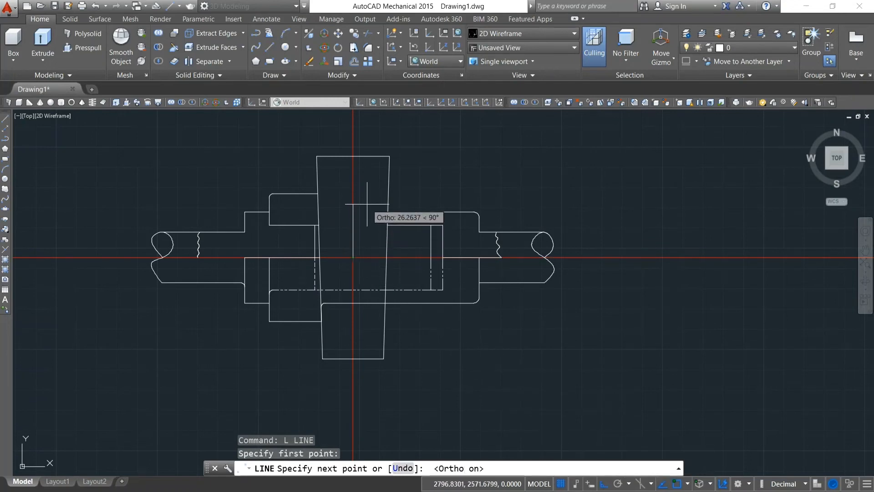
pyautogui.write('1')
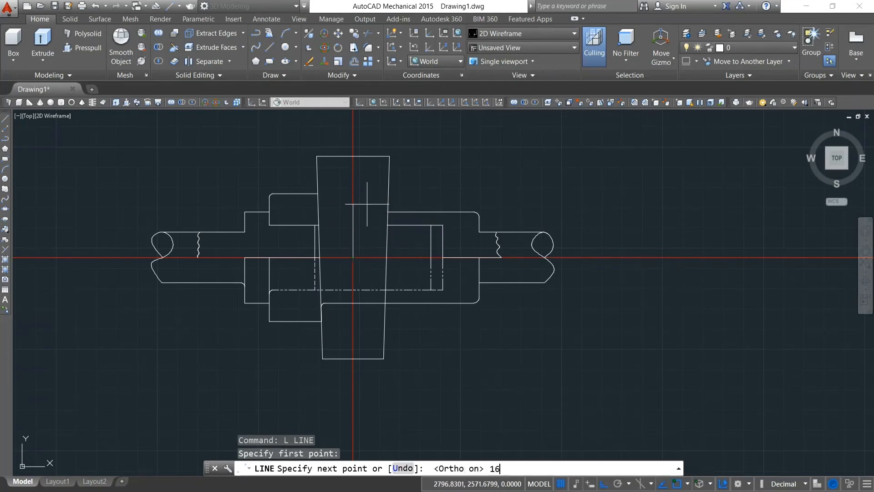
pyautogui.write('6')
pyautogui.press('Return')
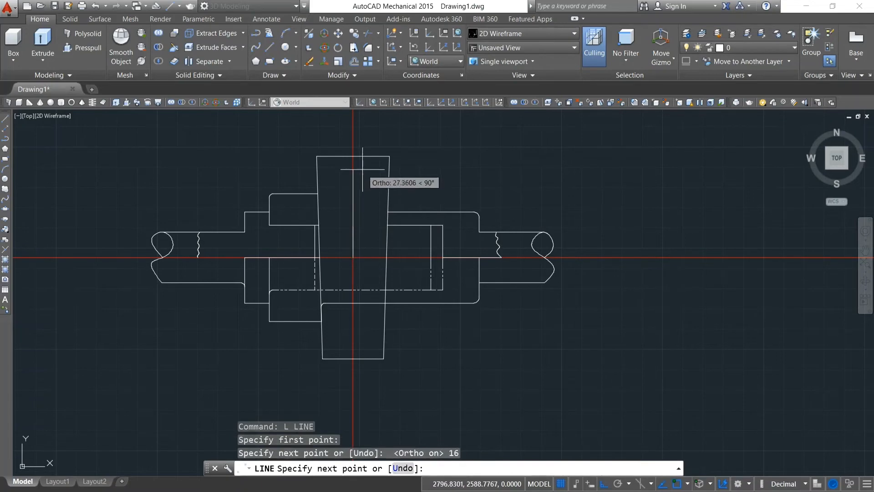
pyautogui.write('3')
pyautogui.press('Return')
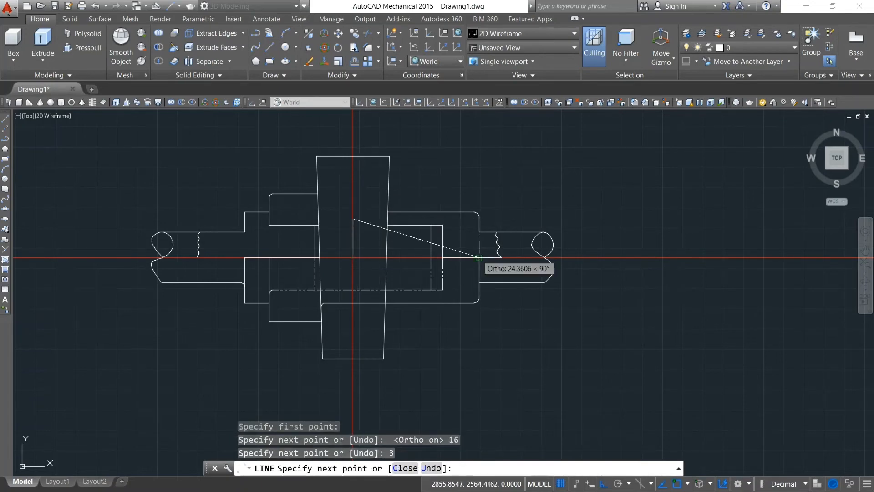
pyautogui.press('Escape')
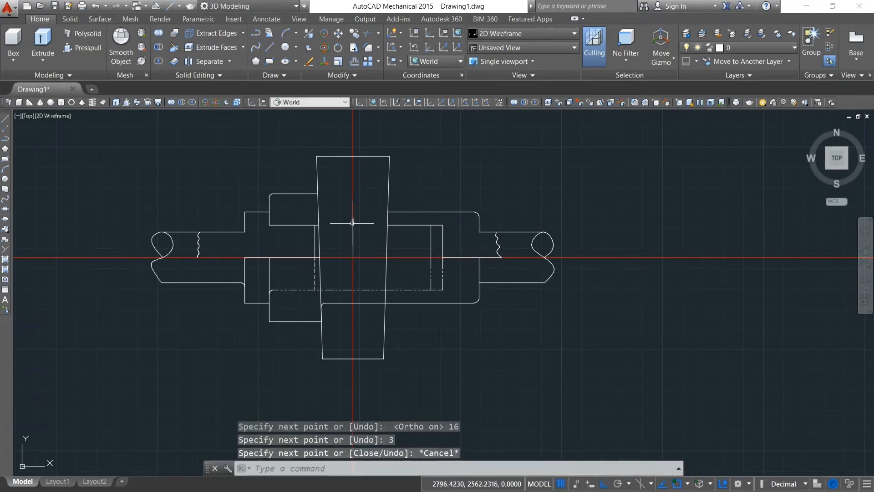
# Erase the vertical construction segments drawn upward from the intersection of the centre lines
pyautogui.scroll(3, 353, 221)
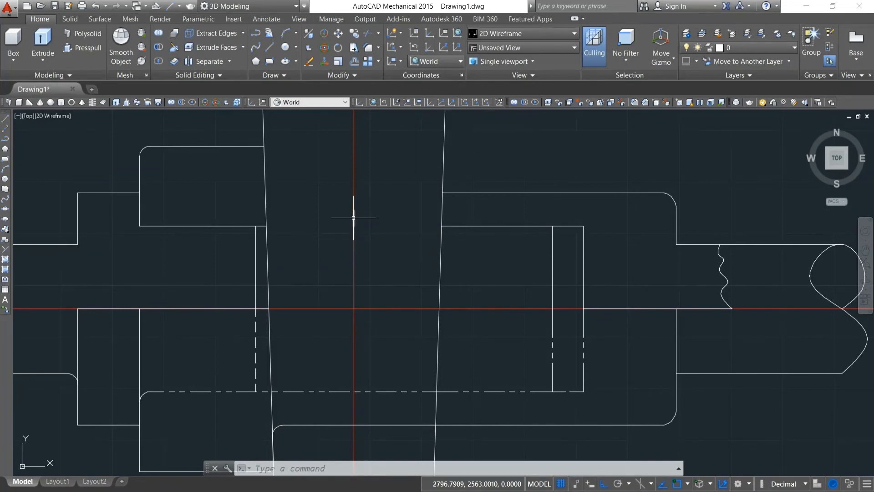
pyautogui.click(344, 61)
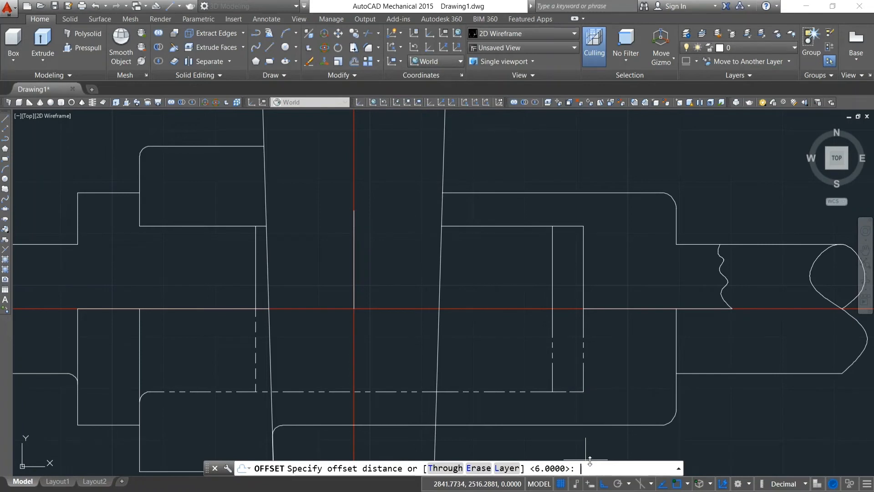
pyautogui.press('Escape')
pyautogui.click(355, 242)
pyautogui.press('Delete')
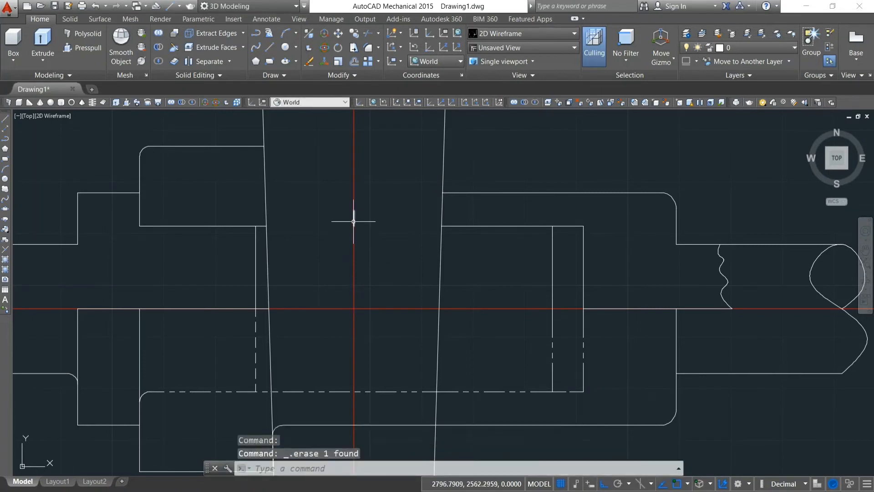
# Draw a short line along the cotter's right edge between the body's upper outer edge and the inner horizontal edge below it
pyautogui.write('l')
pyautogui.press('Return')
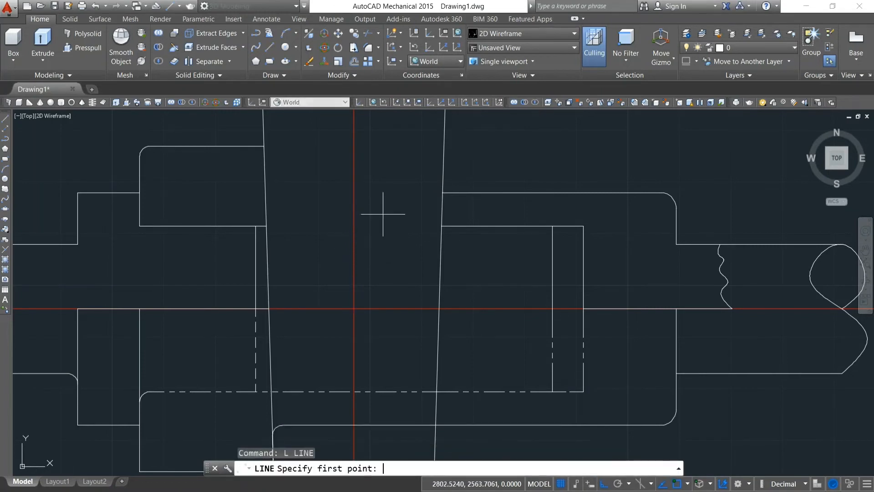
pyautogui.click(442, 192)
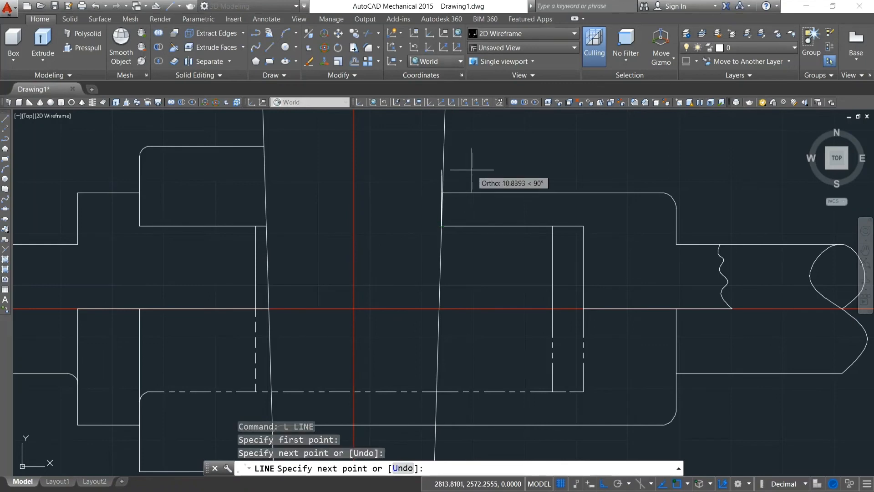
pyautogui.press('Escape')
# Offset the short upper line on the cotter's right edge by 3 to the right and erase the original
pyautogui.click(354, 61)
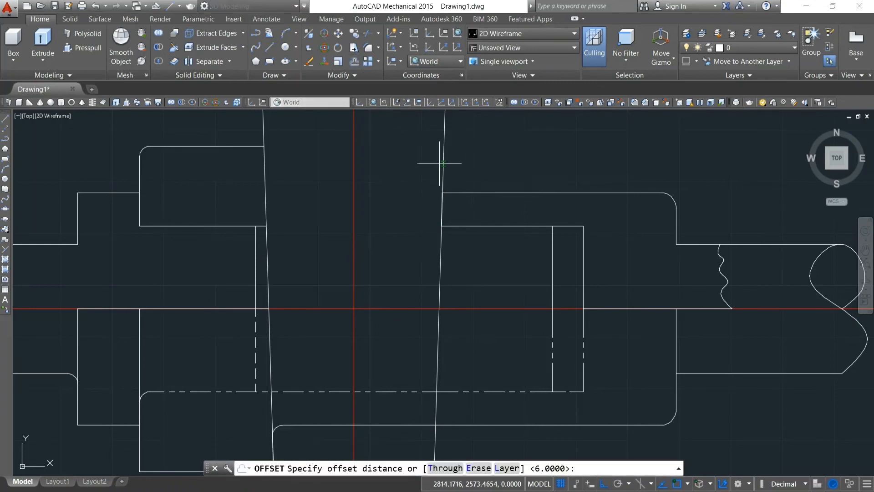
pyautogui.press('Return')
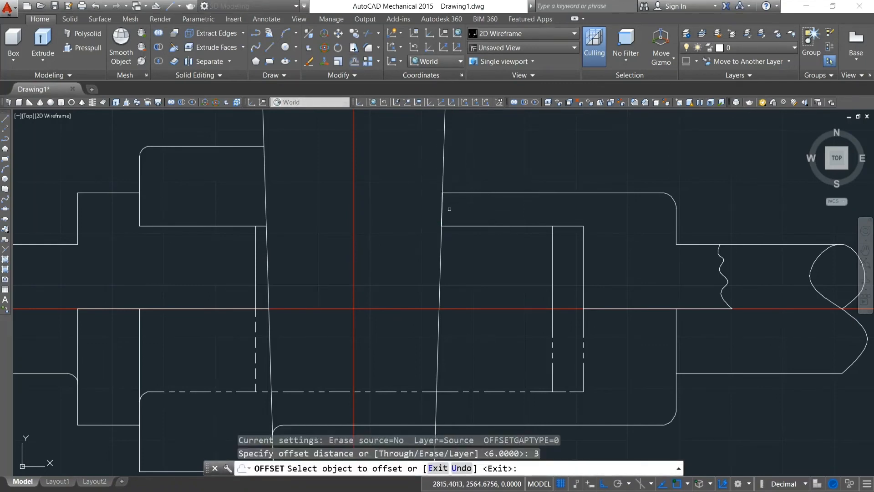
pyautogui.click(443, 203)
pyautogui.click(453, 203)
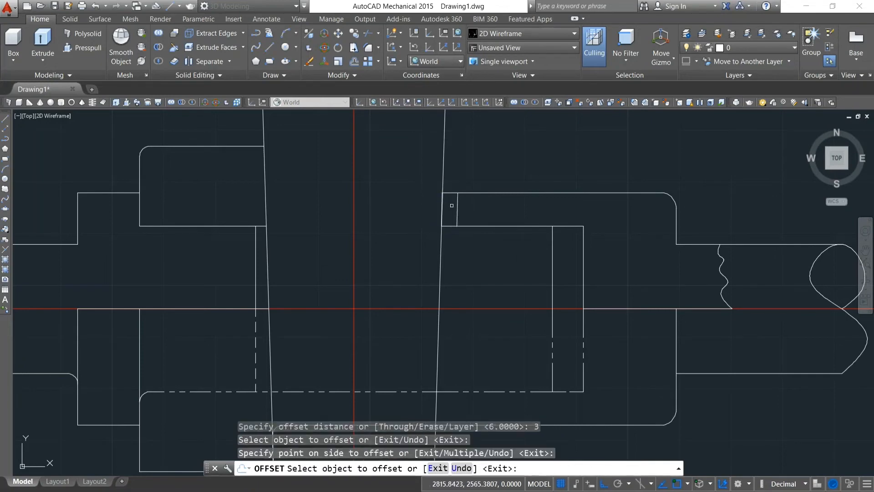
pyautogui.press('Escape')
pyautogui.click(441, 204)
pyautogui.press('Delete')
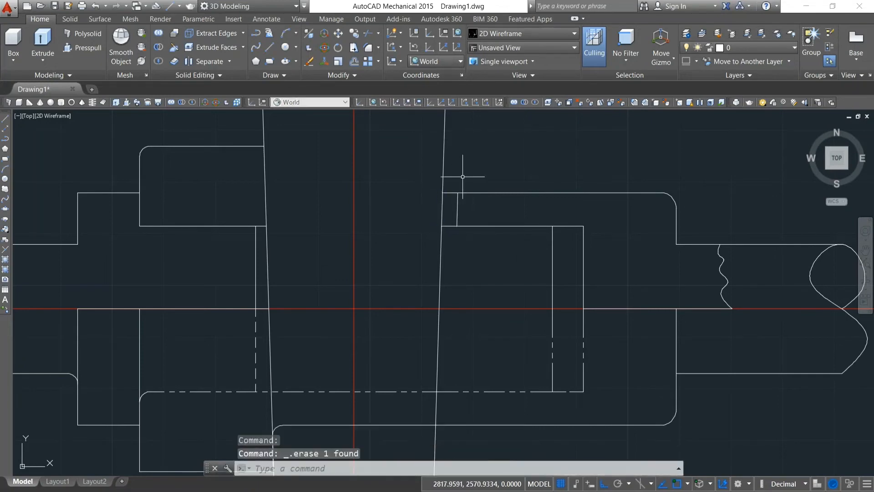
# Draw a short line along the cotter's right edge between the dashed hidden edge and the body's lower outer edge
pyautogui.scroll(-2, 472, 203)
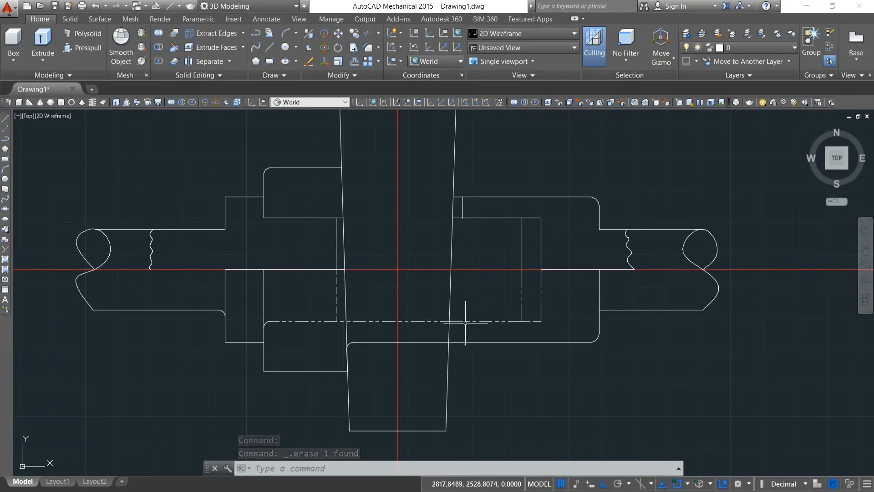
pyautogui.scroll(2, 470, 341)
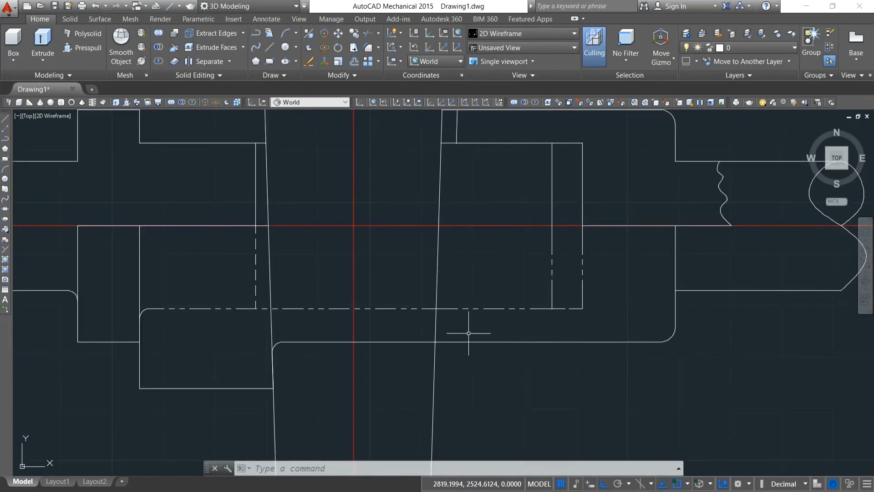
pyautogui.write('l')
pyautogui.press('Return')
pyautogui.click(436, 346)
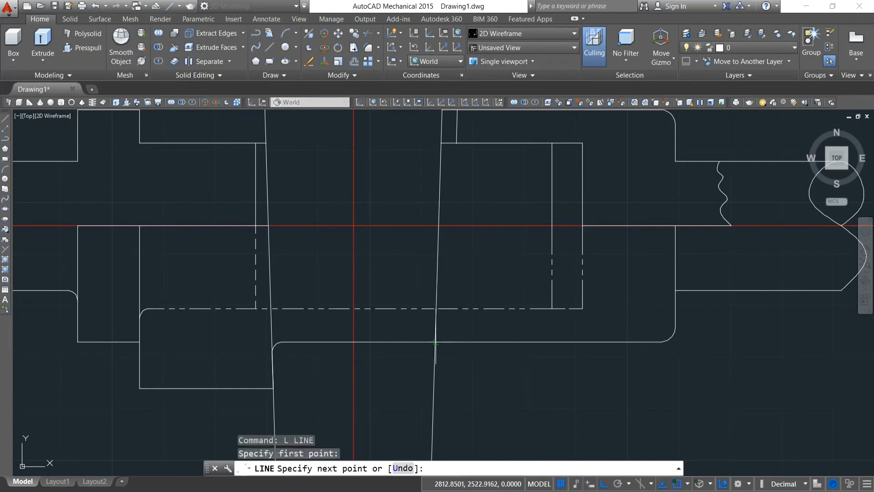
pyautogui.press('Escape')
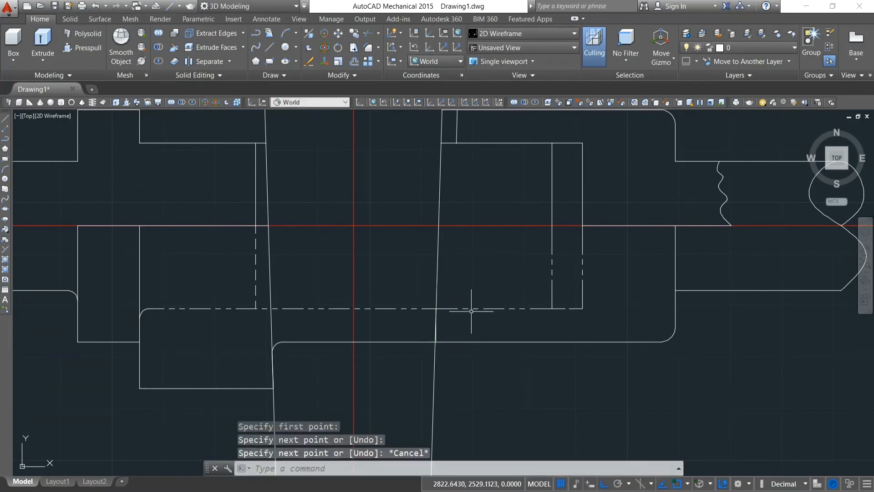
# Offset the short lower line on the cotter's right edge by 3 to the right and erase the original
pyautogui.click(353, 61)
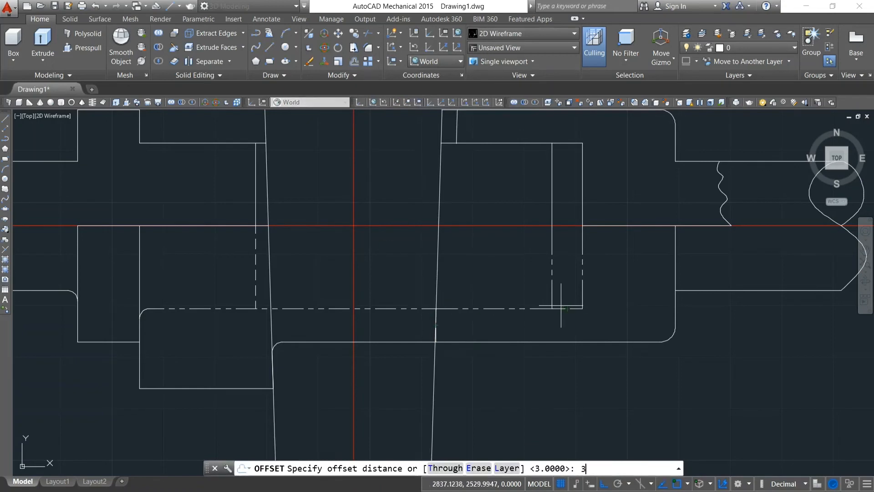
pyautogui.press('Return')
pyautogui.click(436, 325)
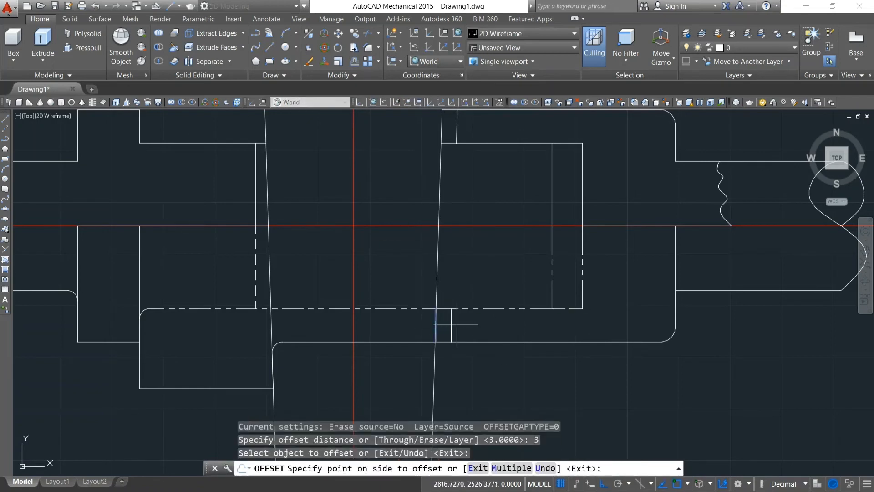
pyautogui.click(482, 328)
pyautogui.press('Escape')
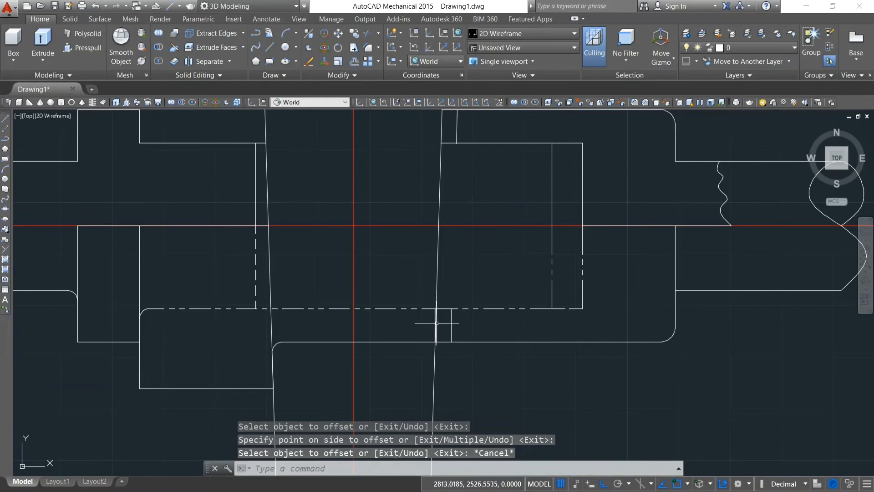
pyautogui.click(437, 323)
pyautogui.press('Delete')
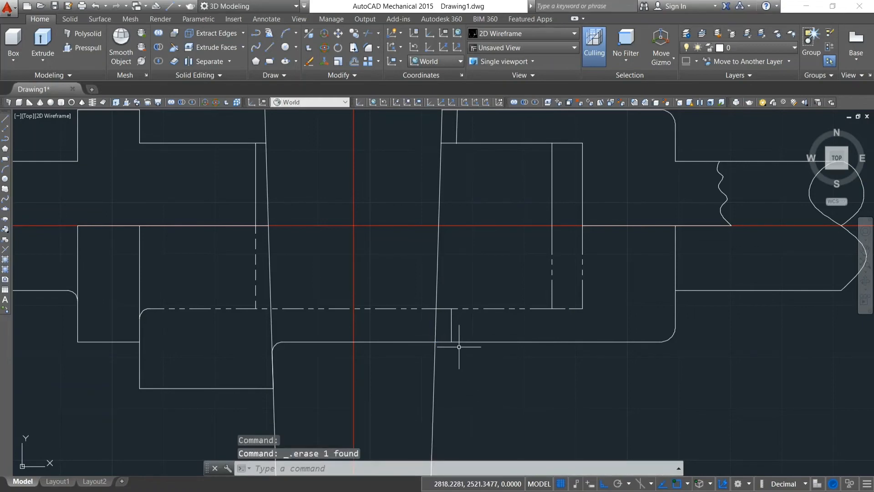
# Draw a three-point arc bulging above the cotter's top edge, through both top corners and ending beyond the right one
pyautogui.scroll(-4, 454, 339)
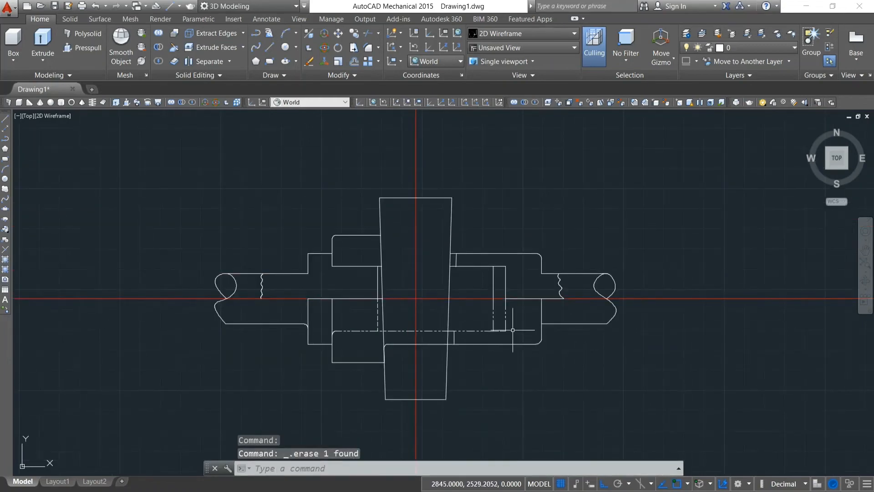
pyautogui.click(290, 36)
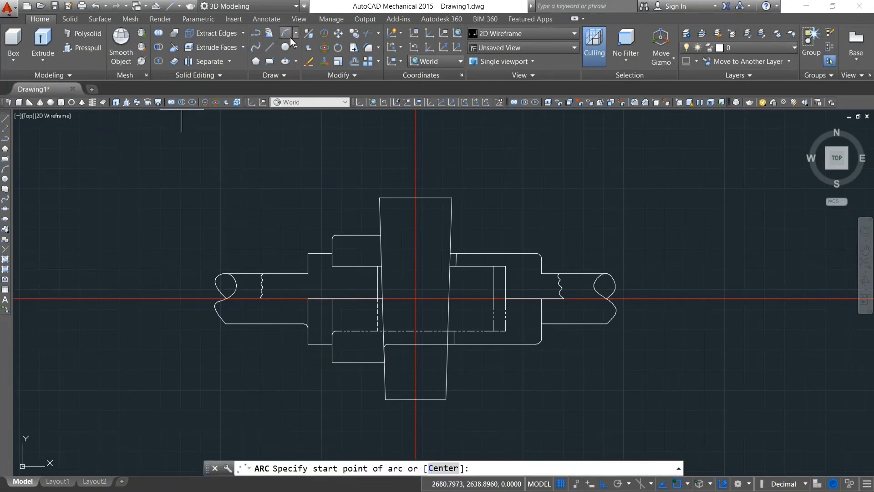
pyautogui.click(379, 198)
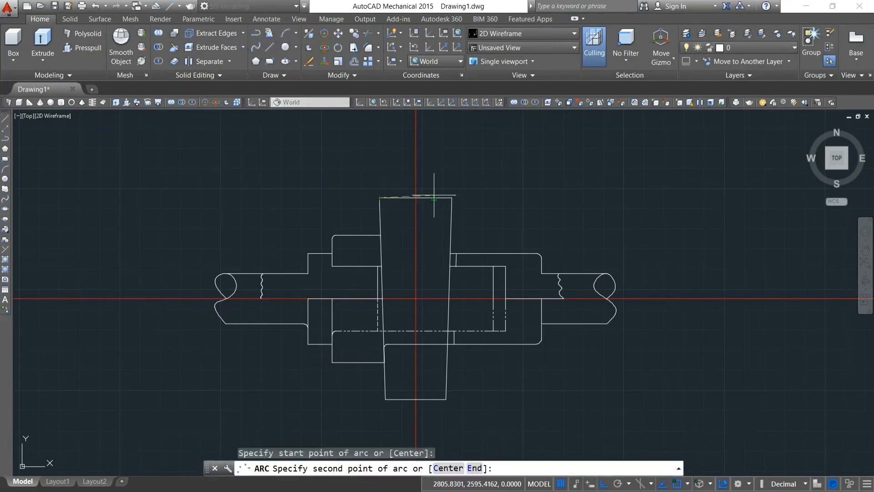
pyautogui.click(451, 198)
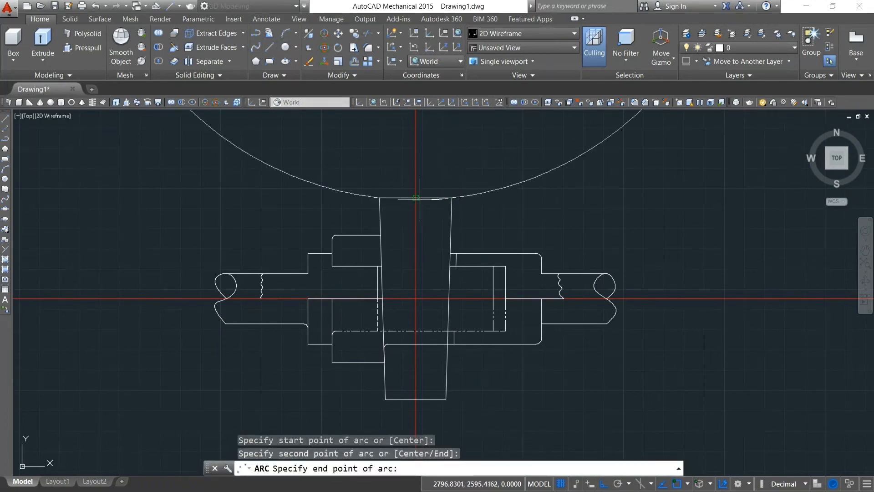
pyautogui.click(493, 229)
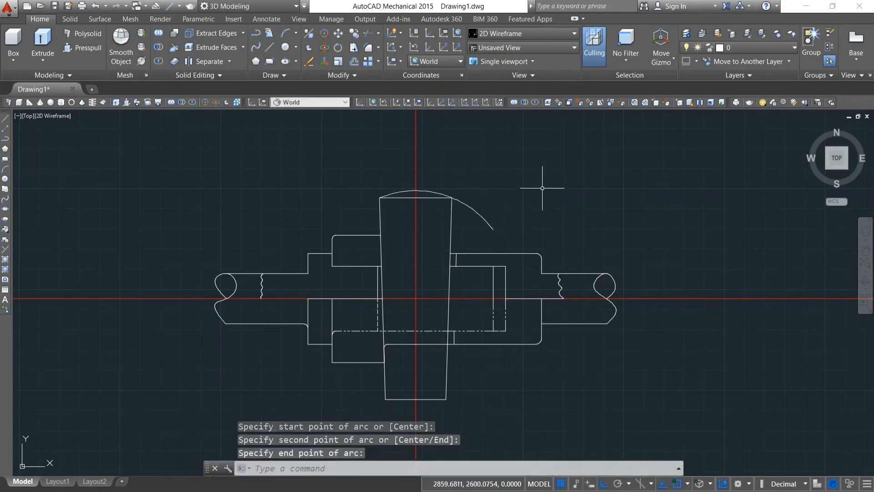
# Trim the part of the top arc that extends past the cotter's upper right corner
pyautogui.write('tr')
pyautogui.press('Return')
pyautogui.press('Return')
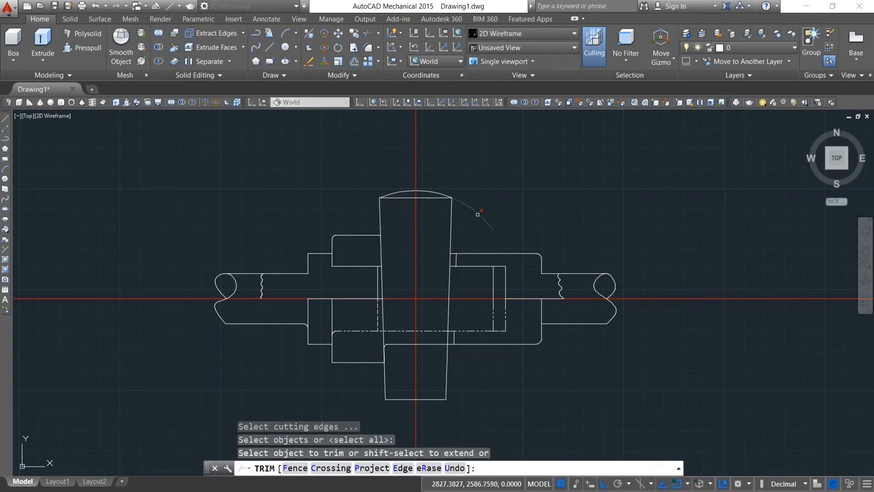
pyautogui.click(478, 214)
pyautogui.press('Escape')
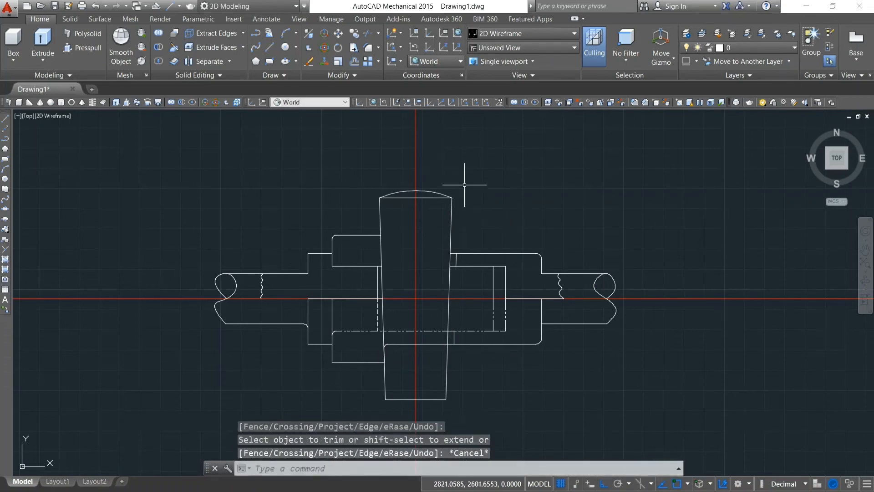
# Draw a three-point arc bulging below the cotter's bottom edge, through both bottom corners and ending beyond the right one
pyautogui.click(255, 35)
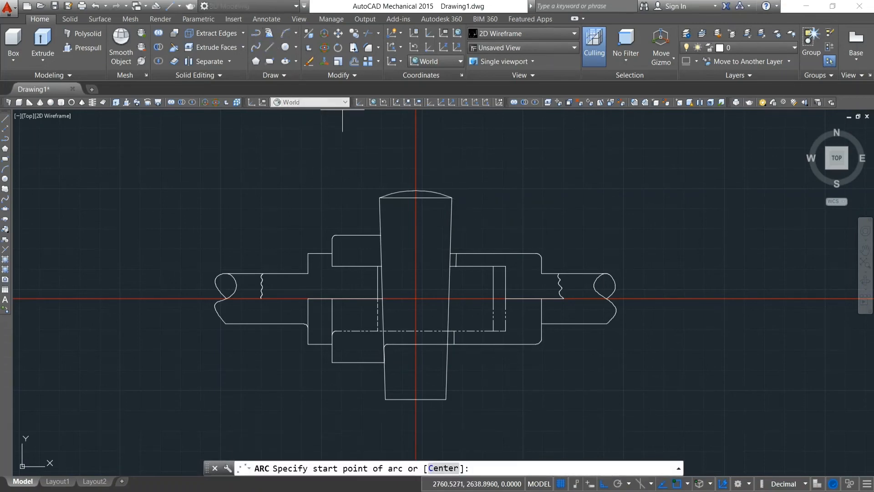
pyautogui.scroll(-2, 447, 193)
pyautogui.scroll(4, 397, 324)
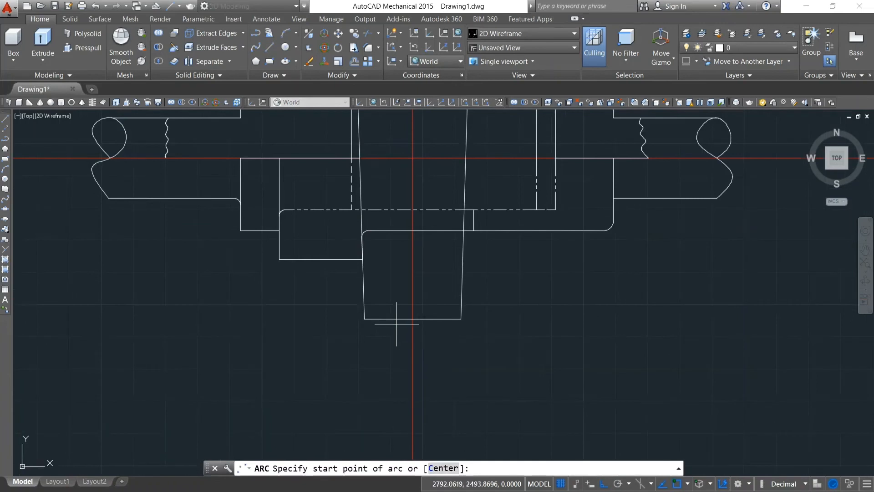
pyautogui.click(364, 319)
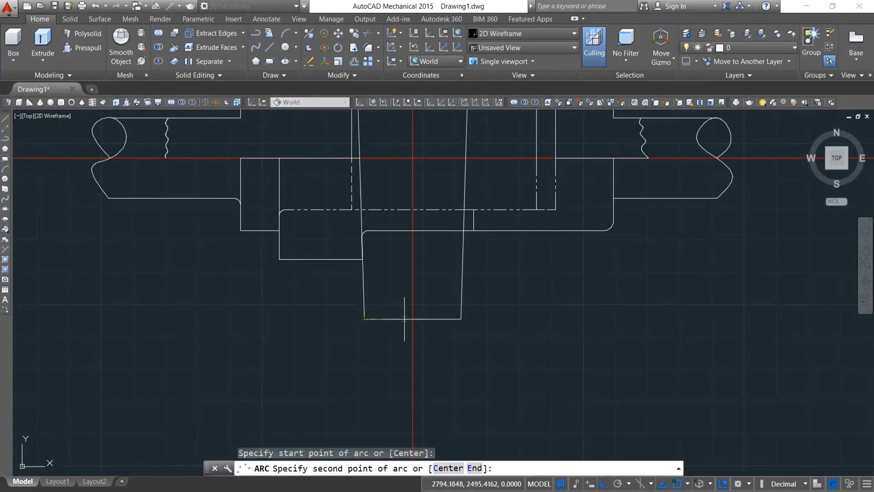
pyautogui.click(462, 319)
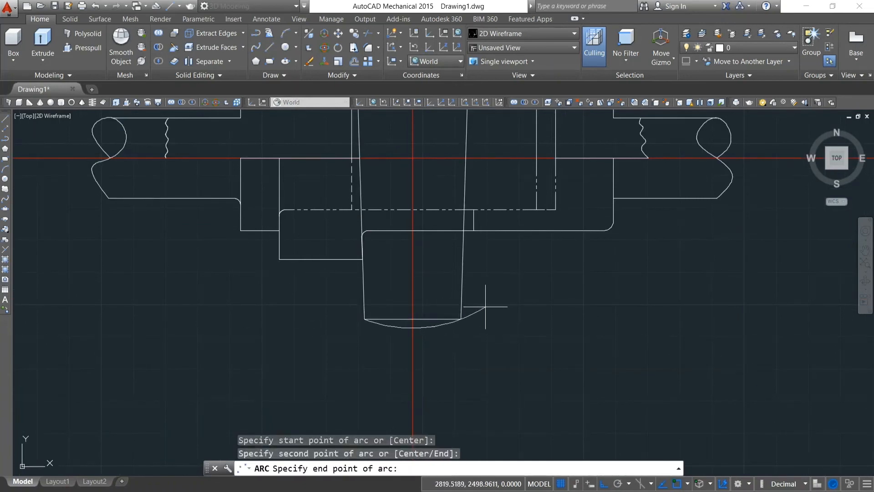
pyautogui.click(486, 307)
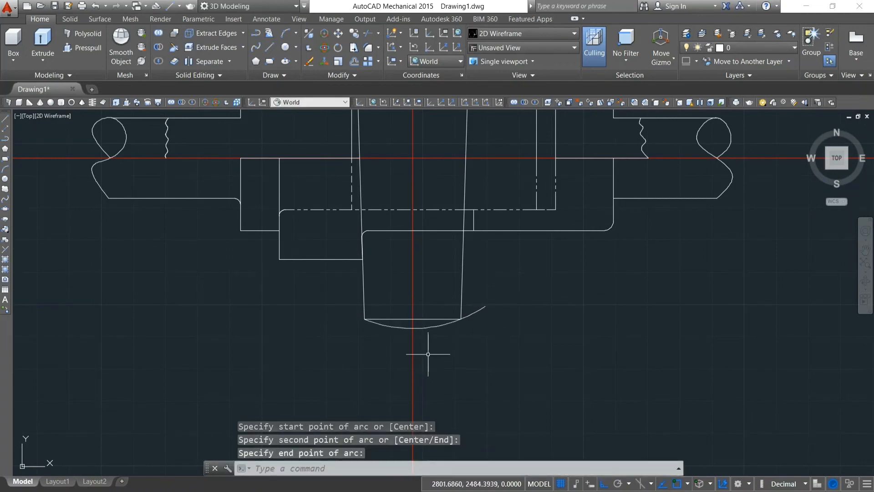
# Trim the part of the bottom arc that extends past the cotter's lower right corner
pyautogui.write('tr')
pyautogui.press('Return')
pyautogui.press('Return')
pyautogui.click(474, 311)
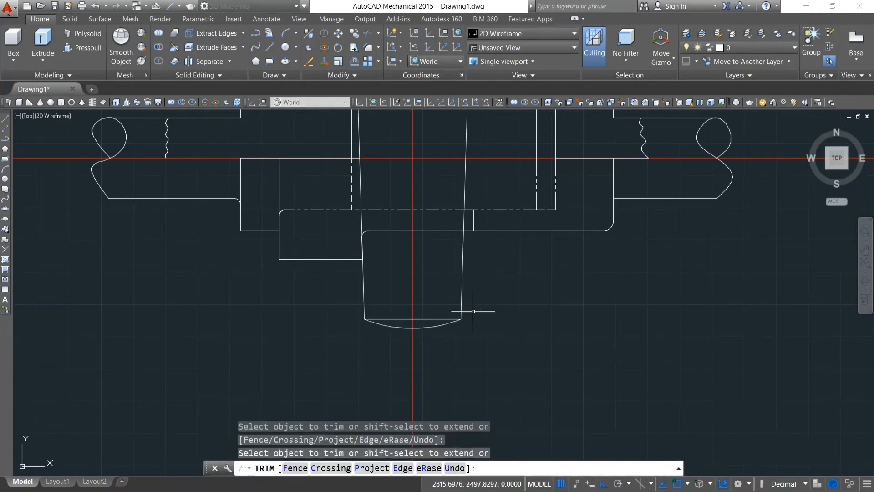
pyautogui.press('Escape')
# Draw a vertical construction line through a point on the horizontal centre line, well to the right of the front view
pyautogui.scroll(6, 474, 303)
pyautogui.scroll(-10, 479, 268)
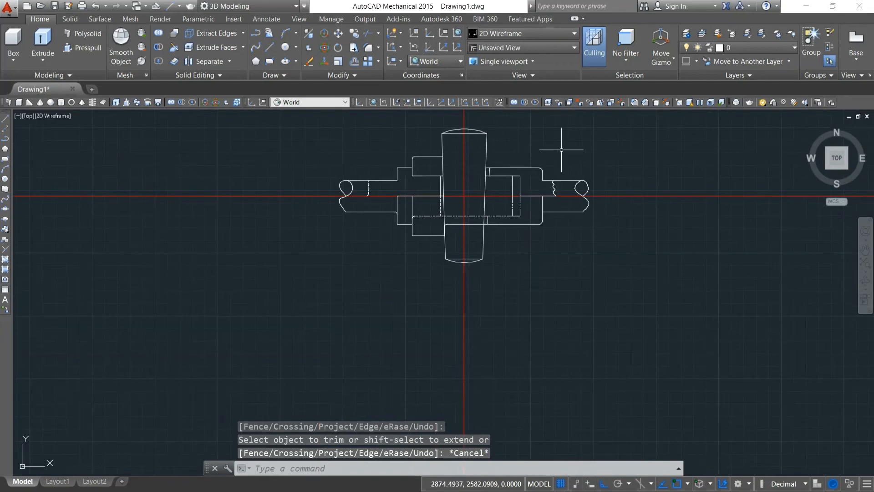
pyautogui.moveTo(562, 146)
pyautogui.mouseDown(button='middle')
pyautogui.moveTo(420, 194)
pyautogui.moveTo(397, 213)
pyautogui.mouseUp(button='middle')
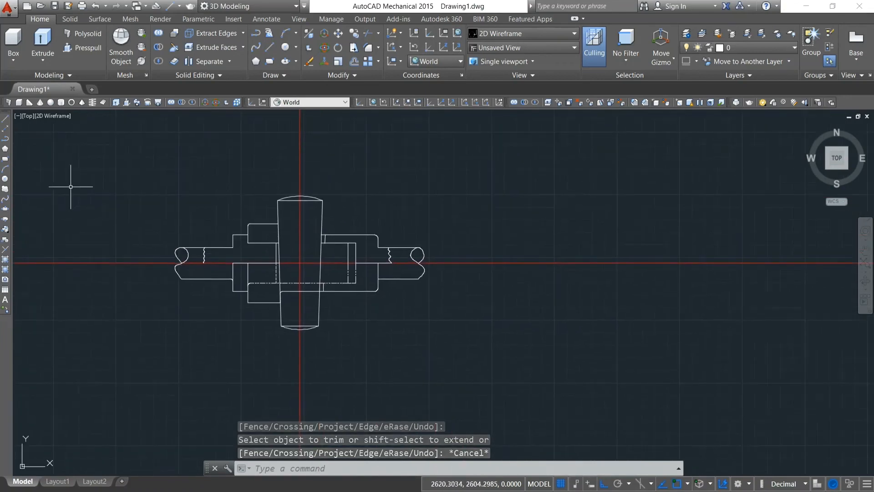
pyautogui.click(5, 128)
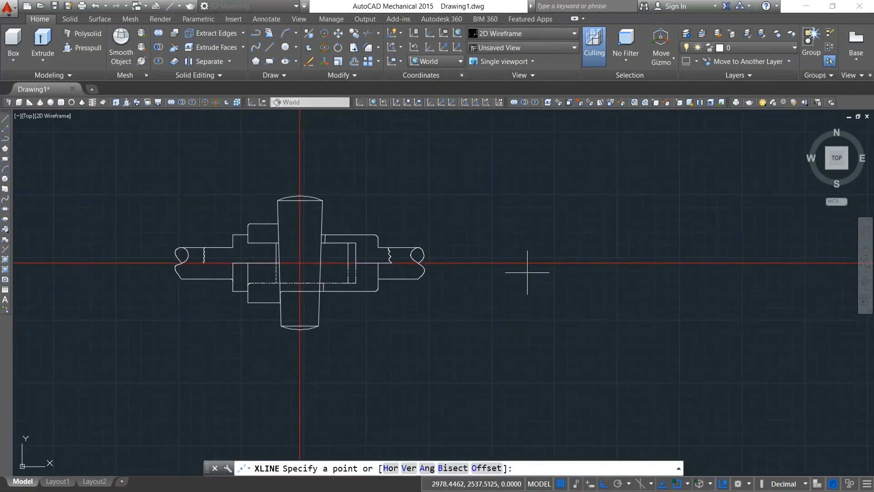
pyautogui.click(585, 262)
pyautogui.click(585, 296)
pyautogui.press('Escape')
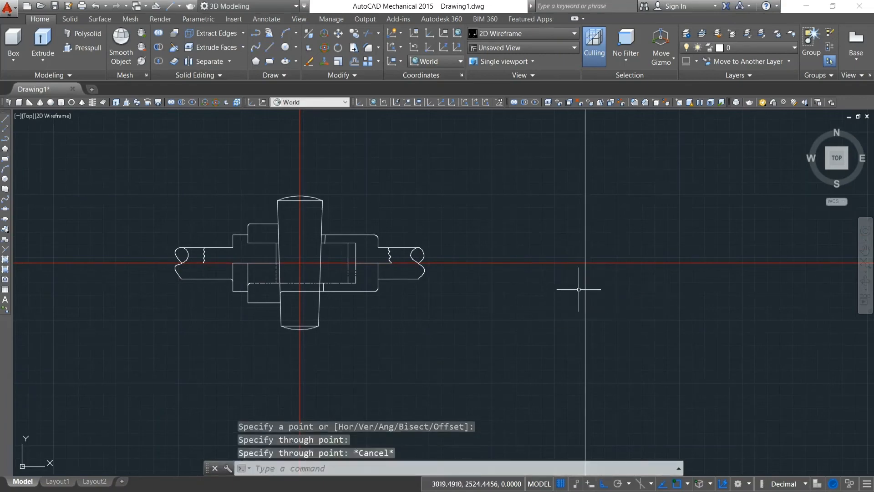
# Set the colour of the vertical construction line beside the front view to Red
pyautogui.doubleClick(585, 283)
pyautogui.click(734, 200)
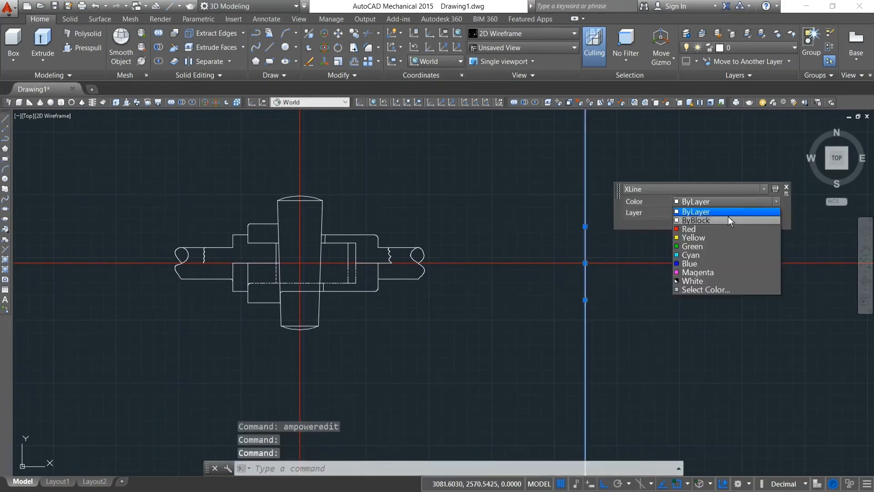
pyautogui.click(712, 230)
pyautogui.press('Escape')
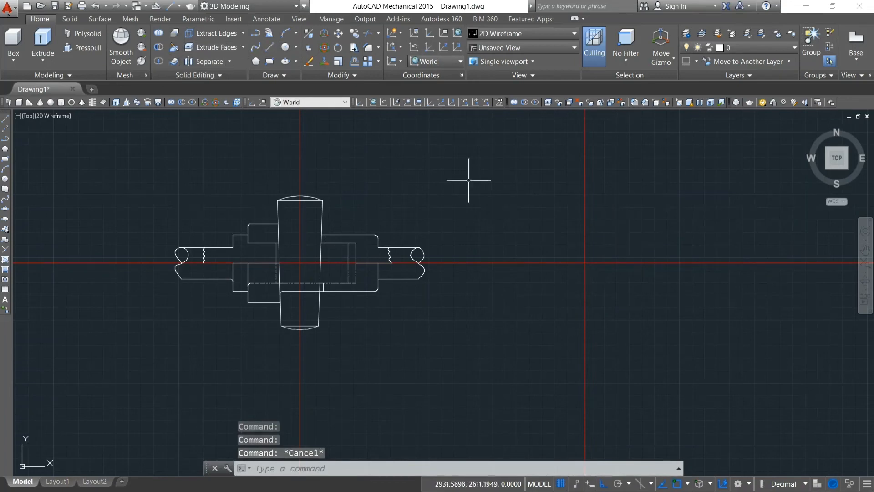
# Draw a circle of diameter 25 centred where the side view's centre lines cross
pyautogui.write('c')
pyautogui.press('Return')
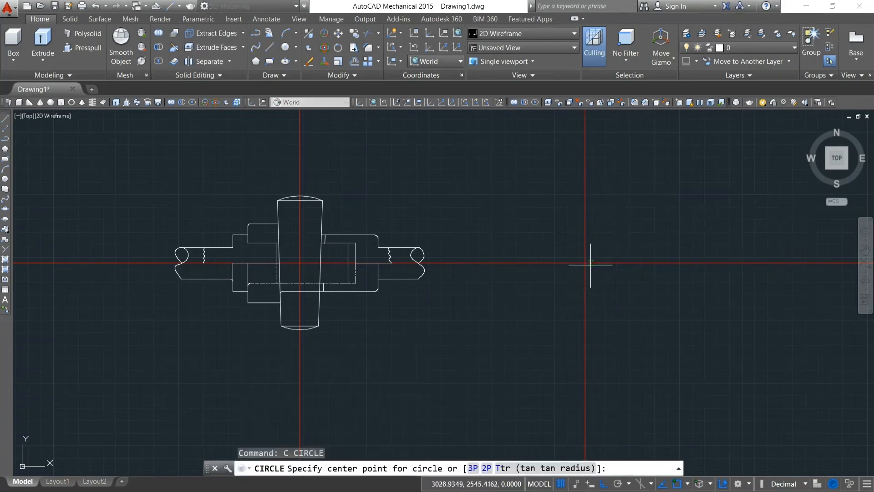
pyautogui.click(586, 263)
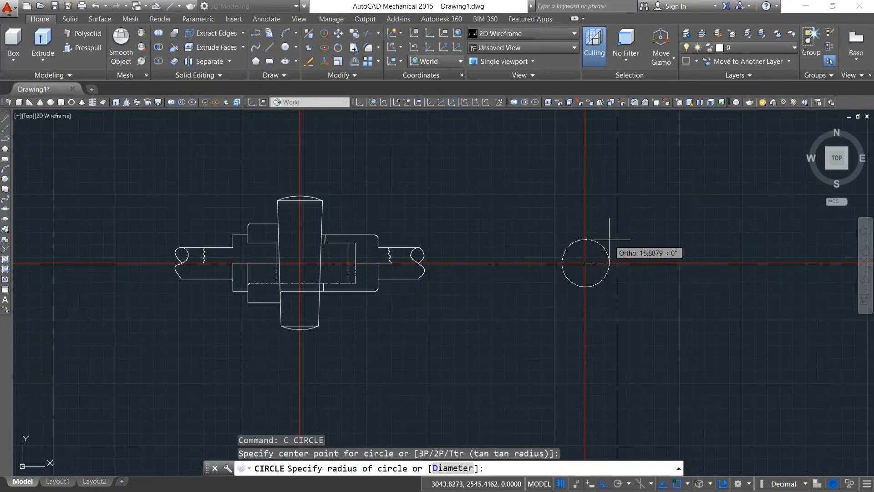
pyautogui.write('2')
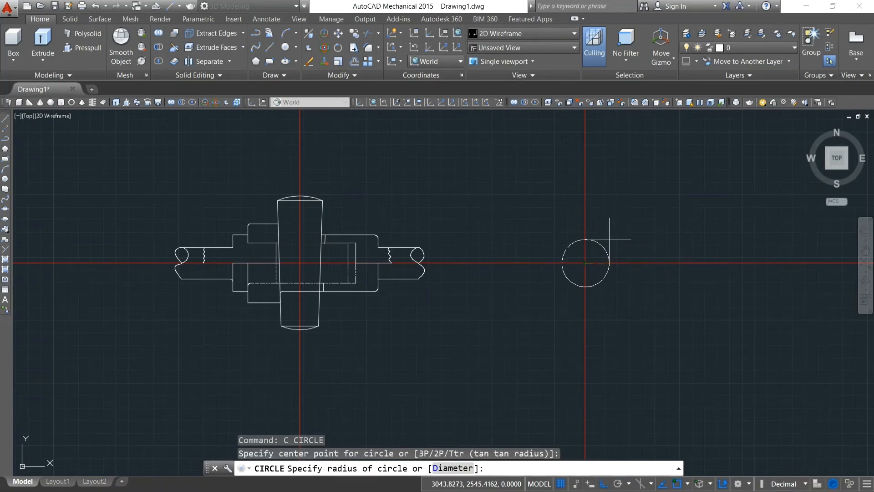
pyautogui.press('Return')
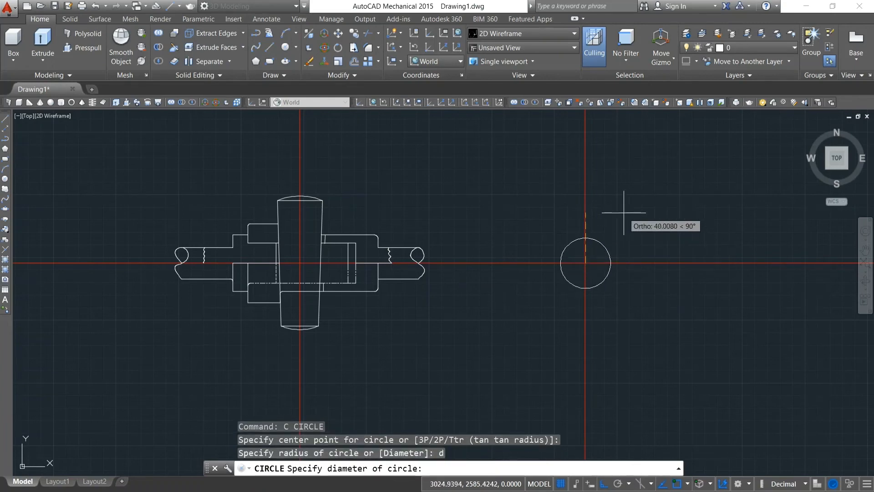
pyautogui.write('25')
pyautogui.press('Return')
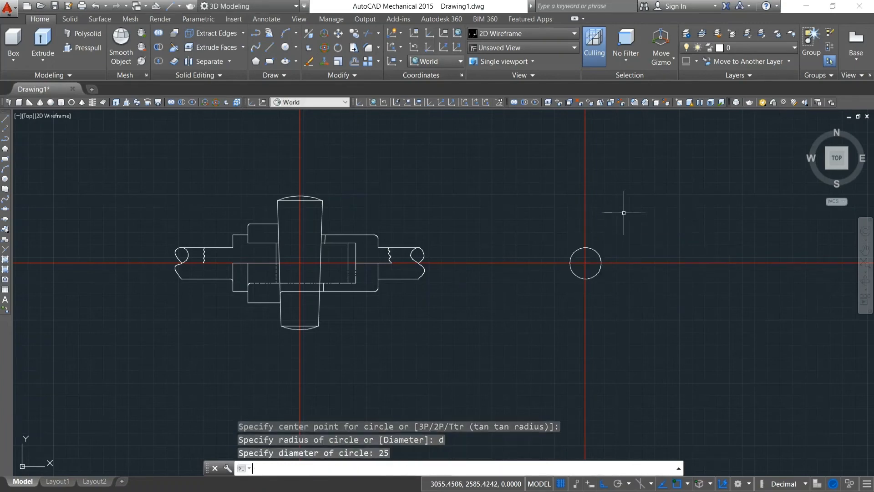
# Draw a concentric circle of diameter 45 around the smallest side-view circle
pyautogui.press('Return')
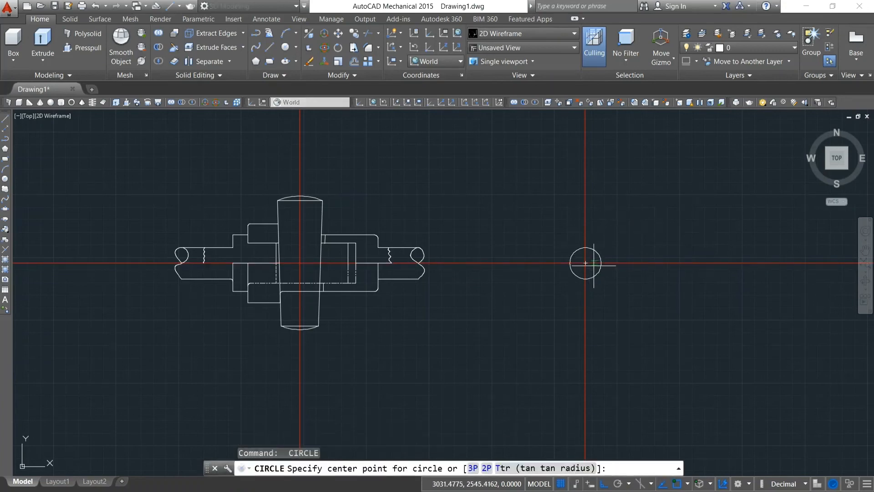
pyautogui.click(585, 262)
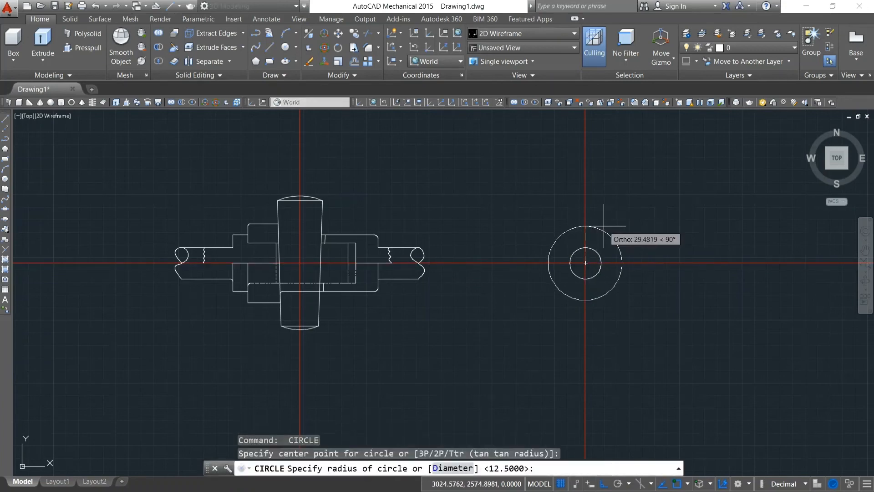
pyautogui.write('d')
pyautogui.press('Return')
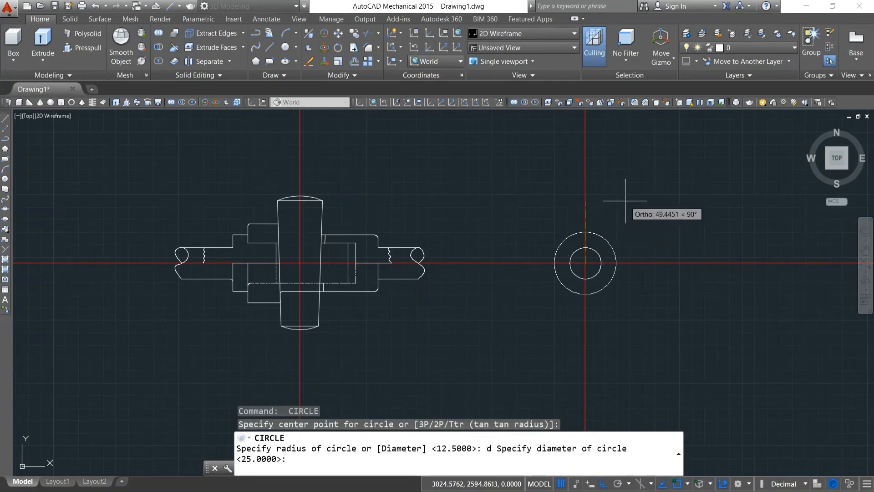
pyautogui.write('45')
pyautogui.press('Return')
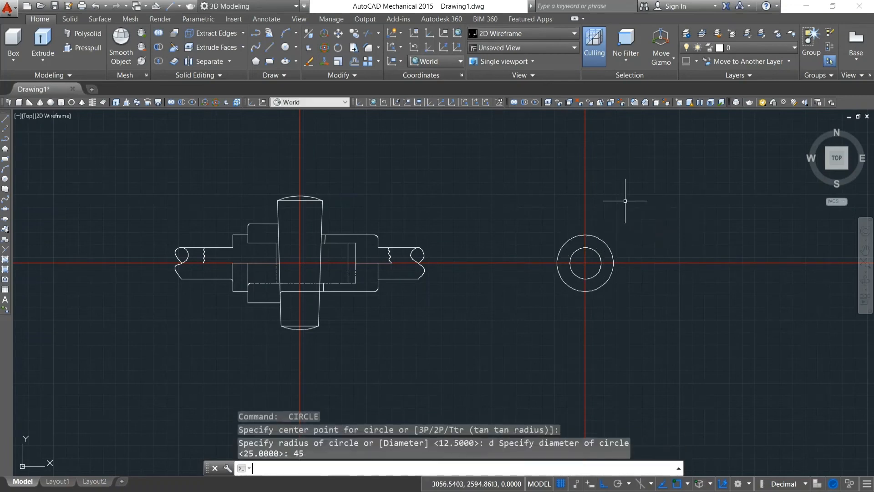
# Draw a concentric circle of diameter 63 at the side view's centre
pyautogui.press('Return')
pyautogui.click(620, 199)
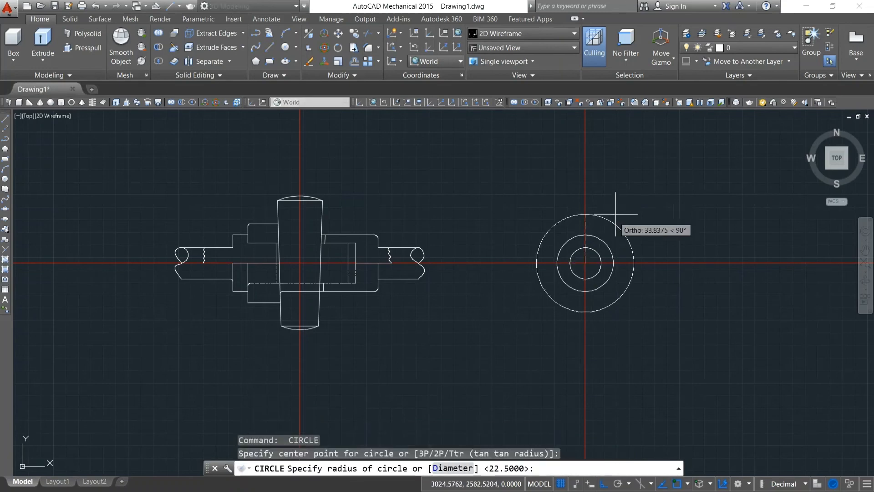
pyautogui.write('d')
pyautogui.press('Return')
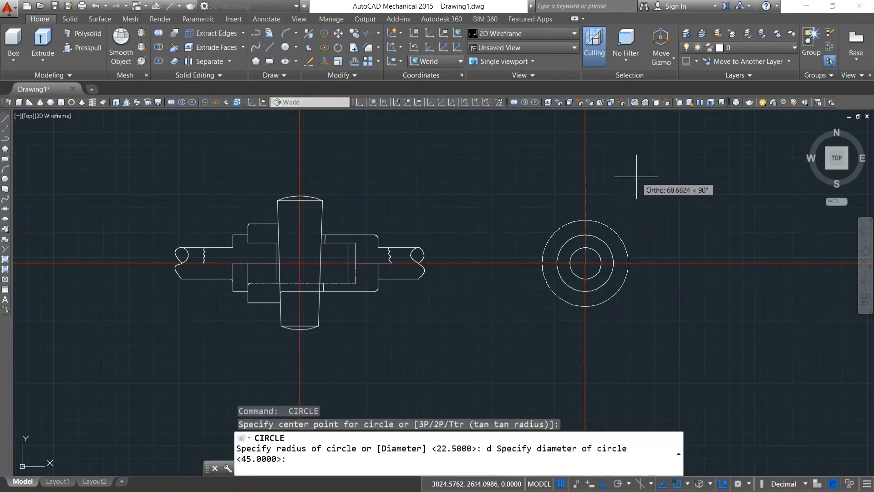
pyautogui.write('63')
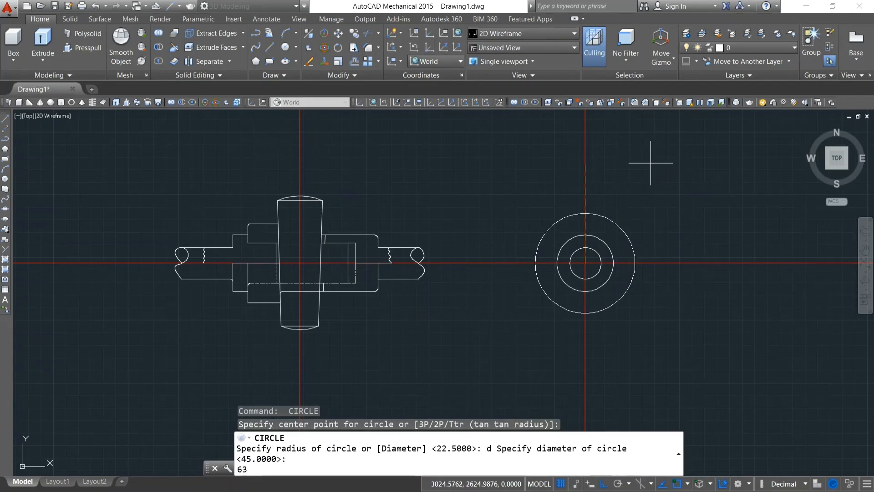
pyautogui.press('Return')
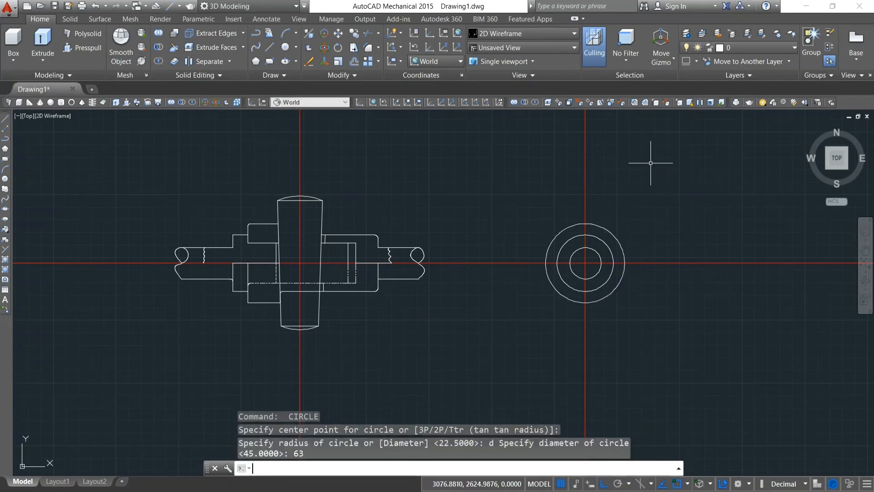
# Draw connected lines from the circles' centre 50 up, 3 left and 100 down for the cotter's left edge
pyautogui.scroll(2, 628, 227)
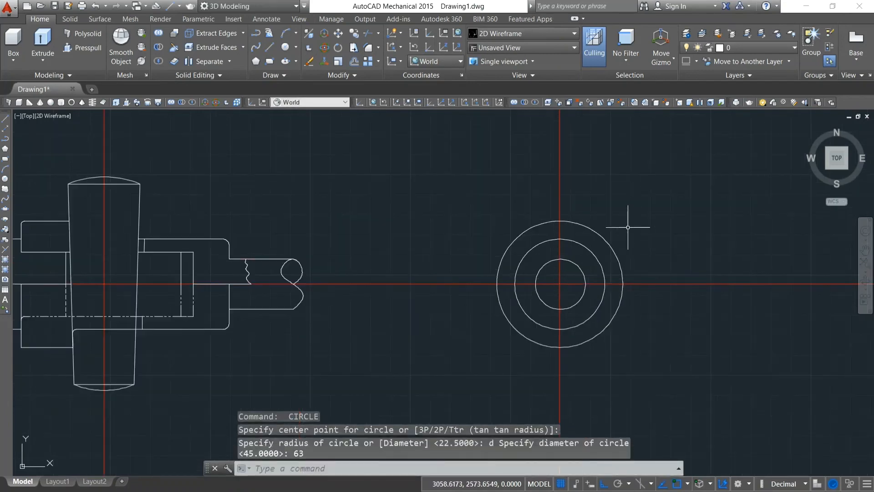
pyautogui.click(269, 47)
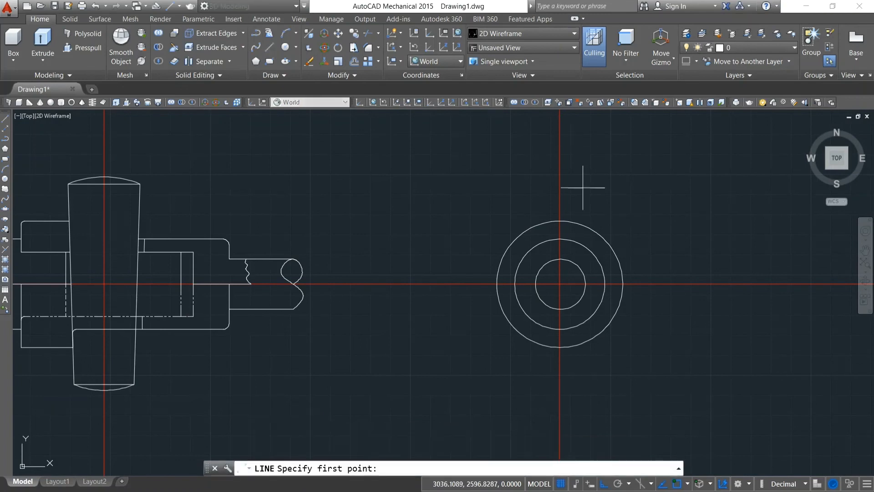
pyautogui.click(560, 284)
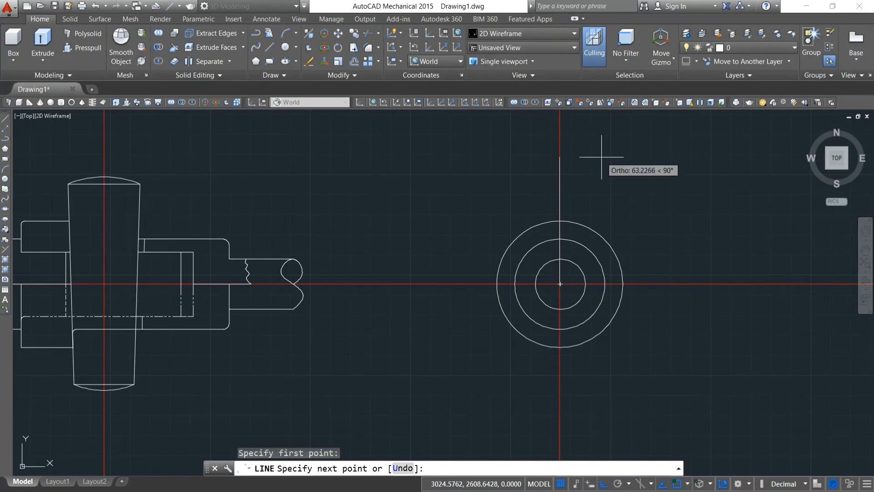
pyautogui.write('50')
pyautogui.press('Return')
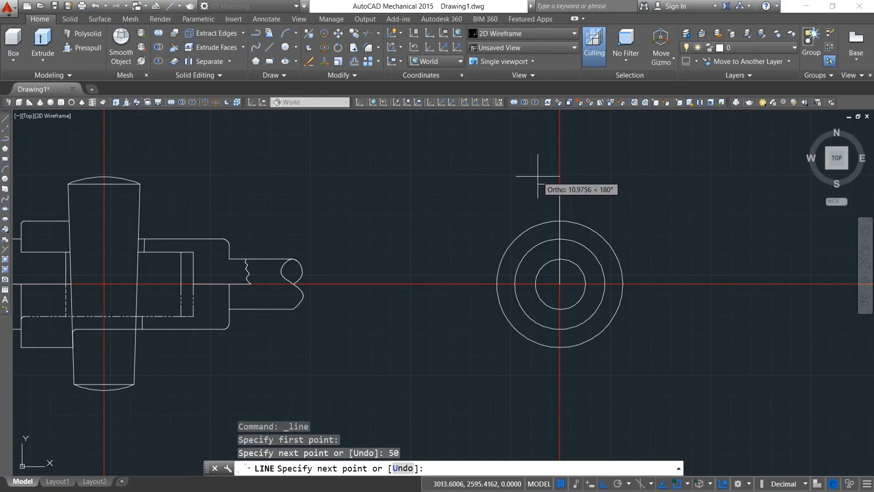
pyautogui.write('3')
pyautogui.press('Return')
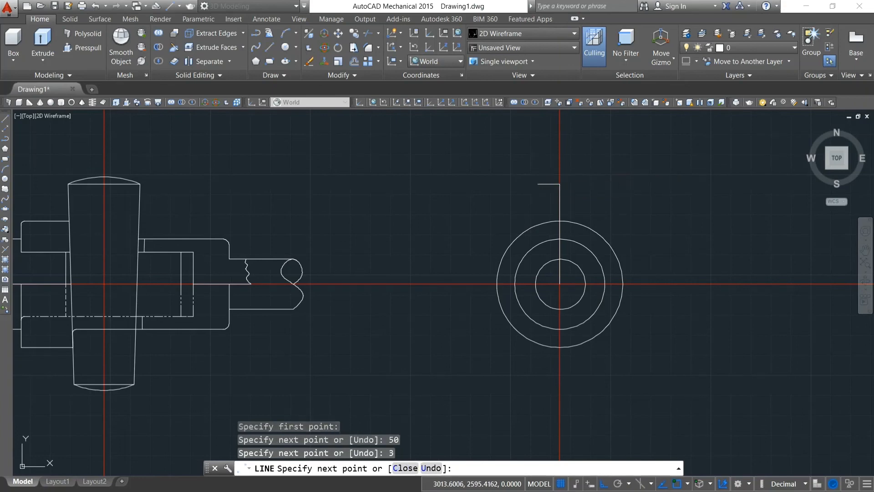
pyautogui.write('100')
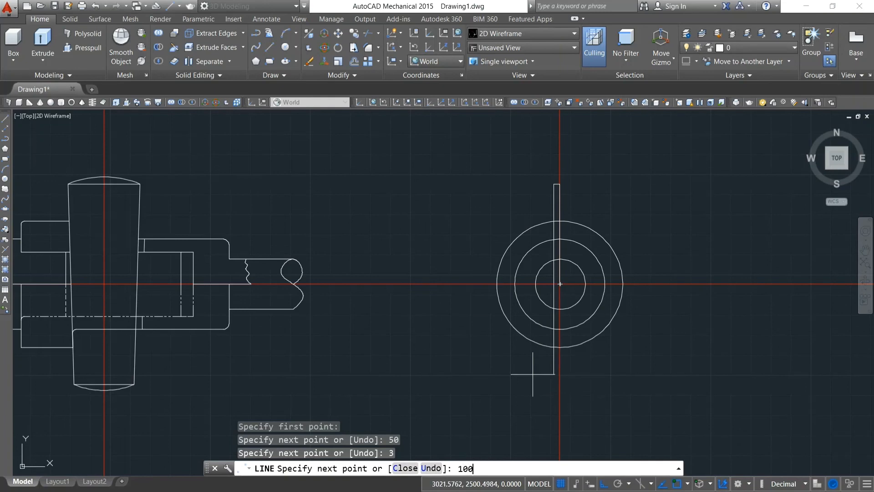
pyautogui.press('Return')
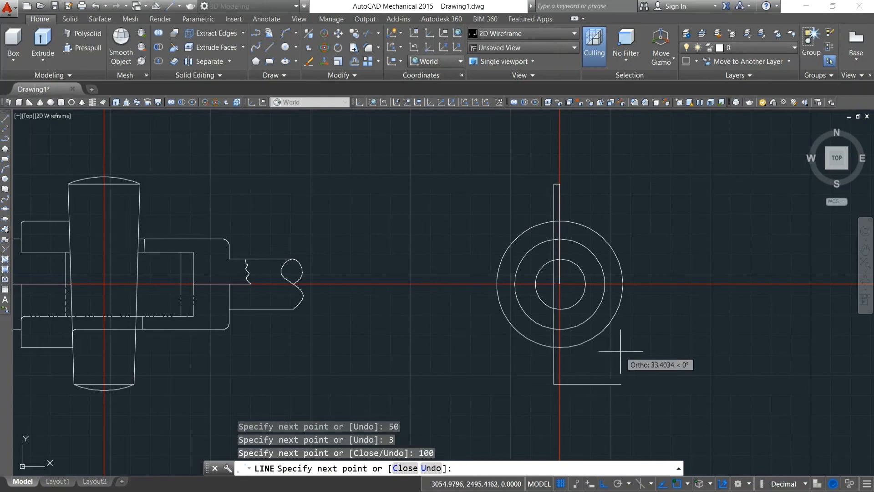
# Close the cotter outline with lines 6 right, 100 up and across the top, and erase the 50-long line from the centre
pyautogui.write('6')
pyautogui.press('Return')
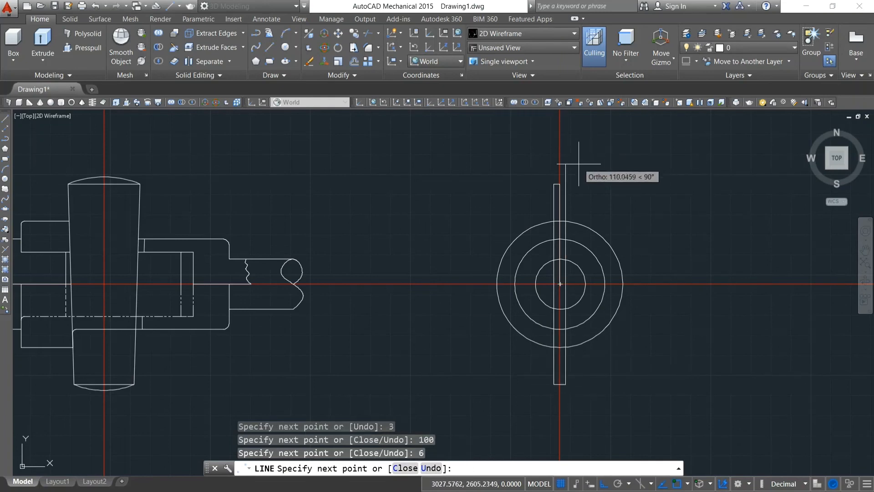
pyautogui.write('100')
pyautogui.press('Return')
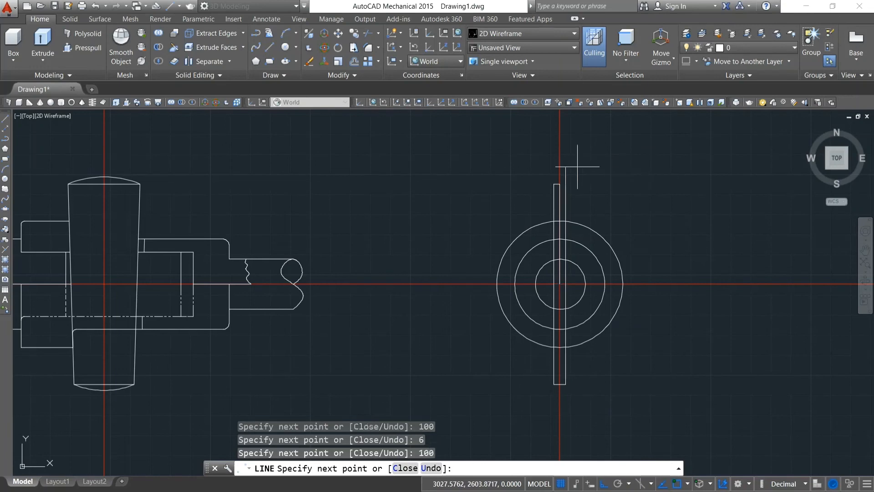
pyautogui.press('Escape')
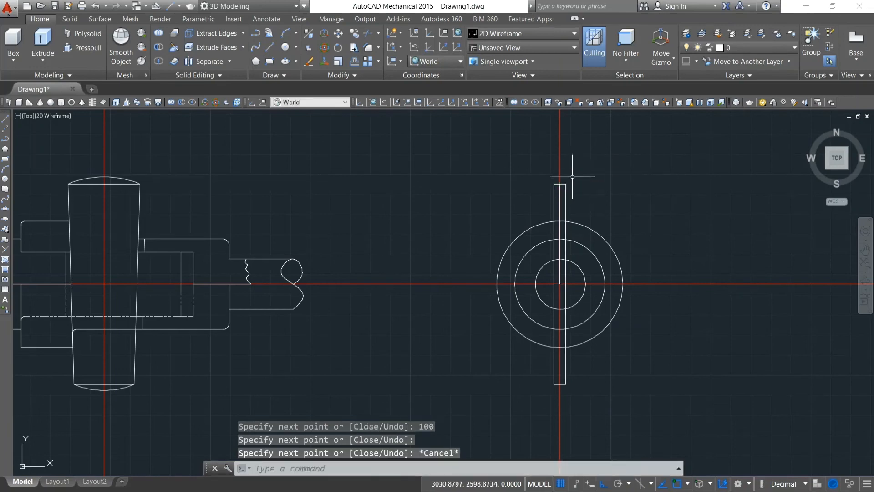
pyautogui.click(560, 195)
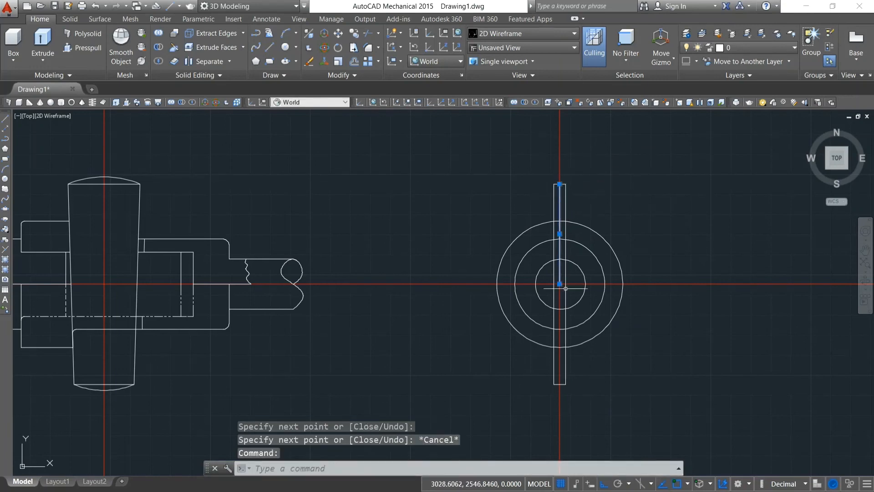
pyautogui.press('Delete')
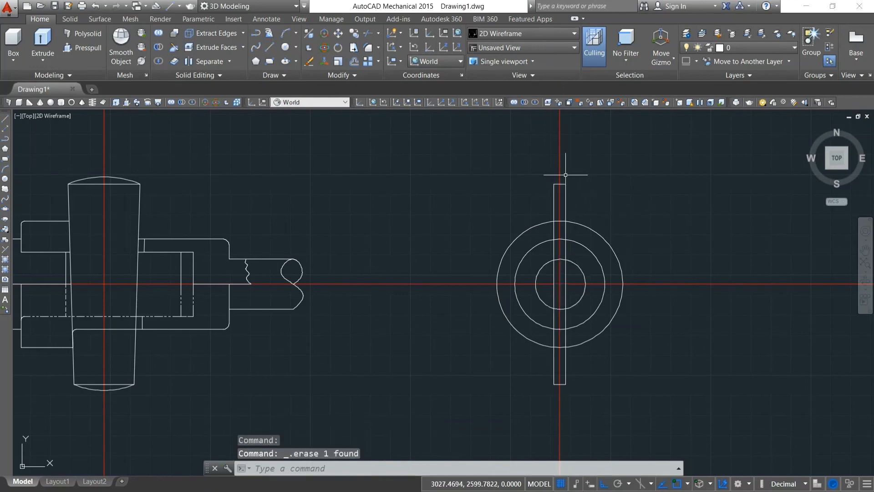
pyautogui.scroll(4, 565, 173)
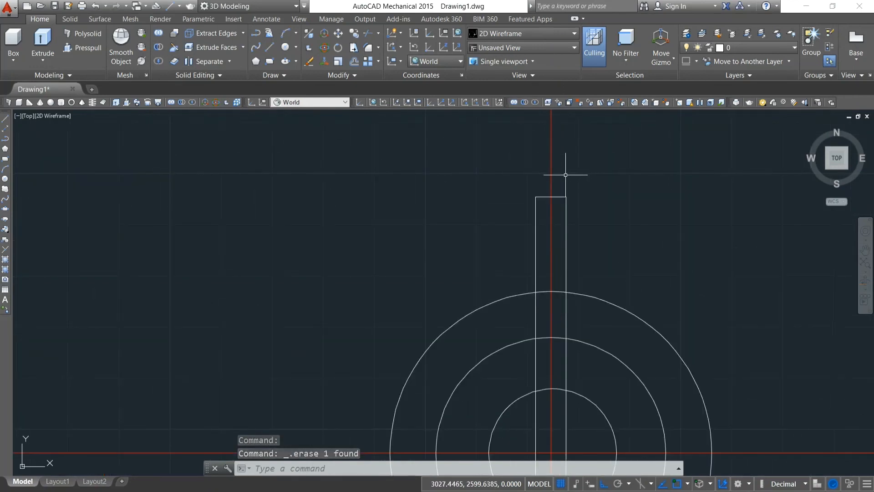
pyautogui.write('L')
pyautogui.press('Return')
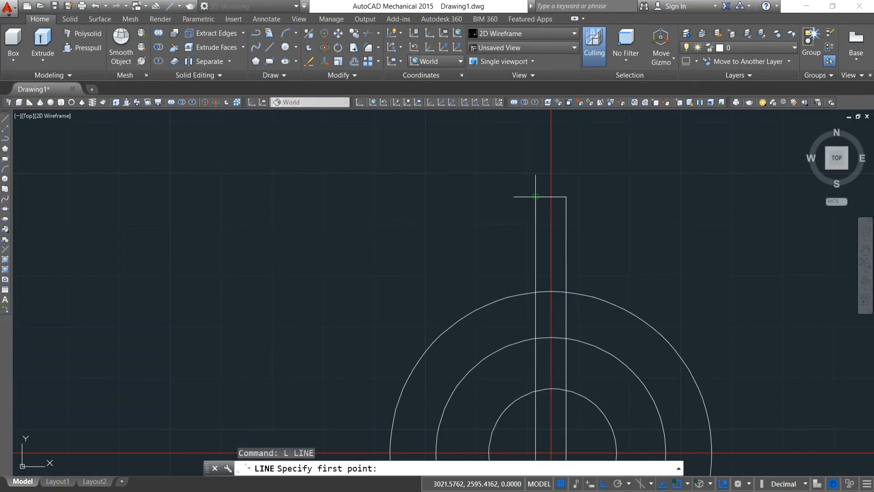
pyautogui.click(535, 196)
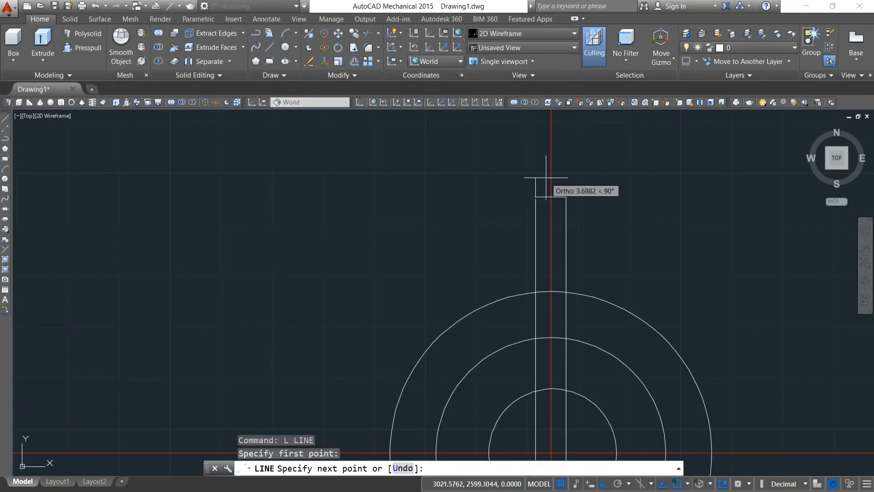
pyautogui.press('Escape')
# Trim the cotter's vertical edges between the 45 and 63 diameter circles, both above and below the centre
pyautogui.scroll(-4, 546, 178)
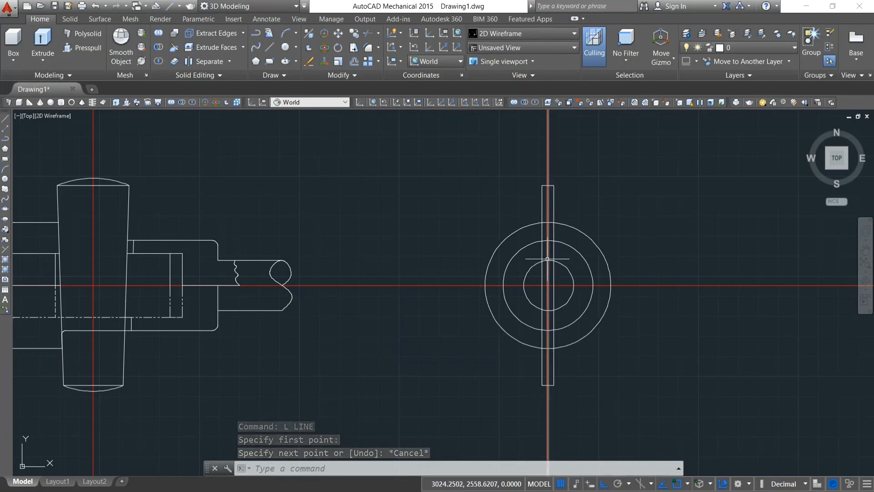
pyautogui.write('tr')
pyautogui.press('Return')
pyautogui.press('Return')
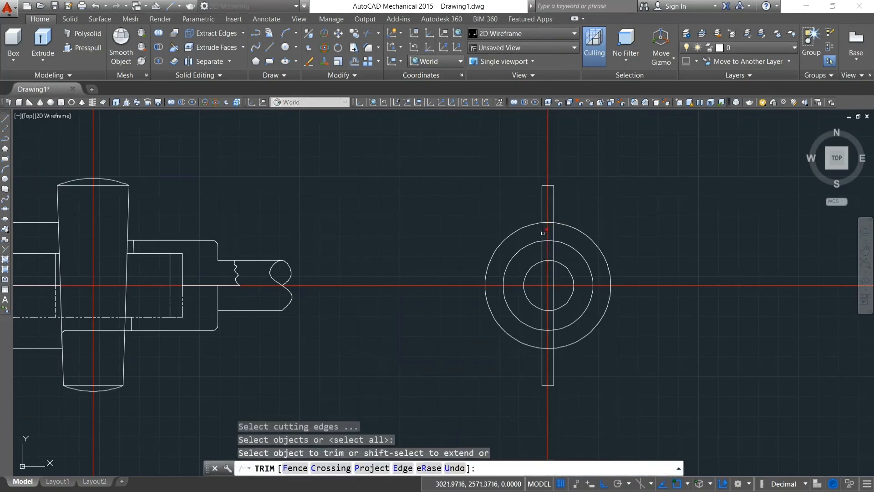
pyautogui.click(550, 233)
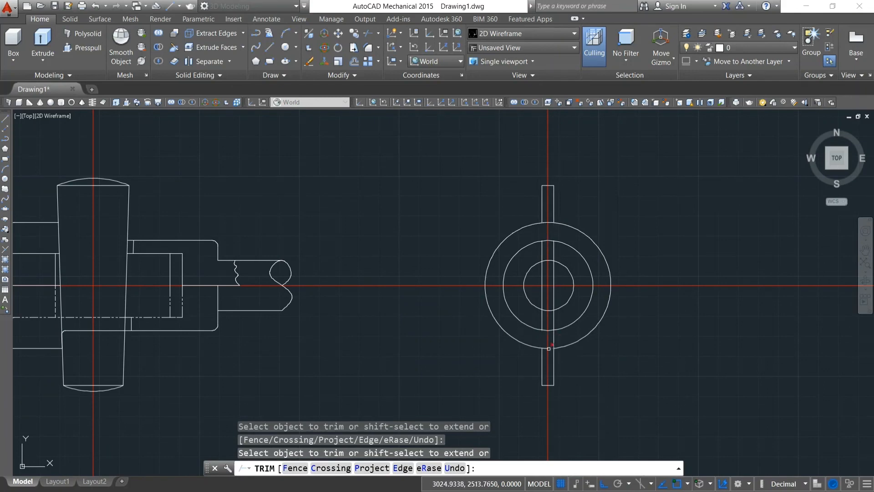
pyautogui.press('Escape')
# Erase the two vertical cotter edge lines left inside the 45 diameter circle of the side view
pyautogui.click(544, 299)
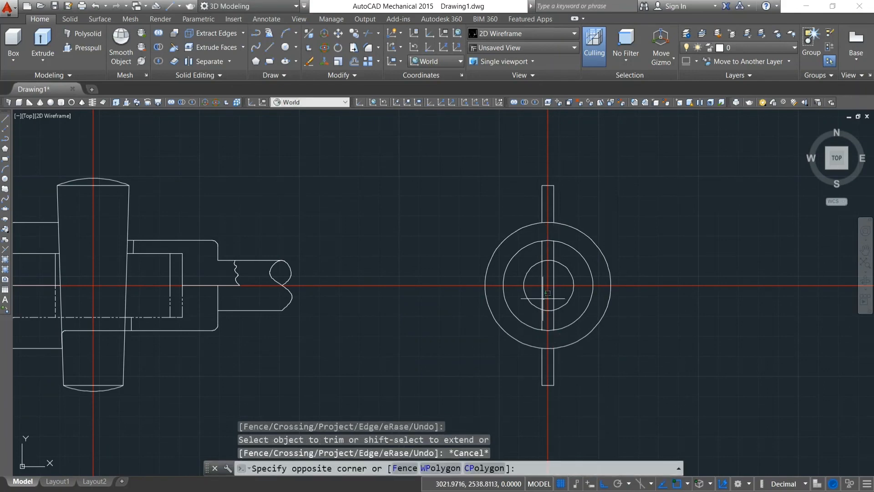
pyautogui.click(542, 298)
pyautogui.click(554, 299)
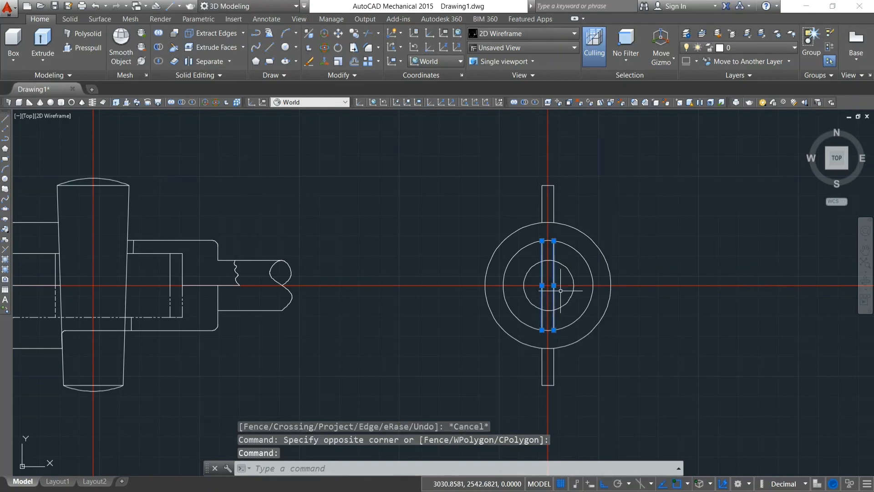
pyautogui.press('Delete')
pyautogui.scroll(-2, 561, 289)
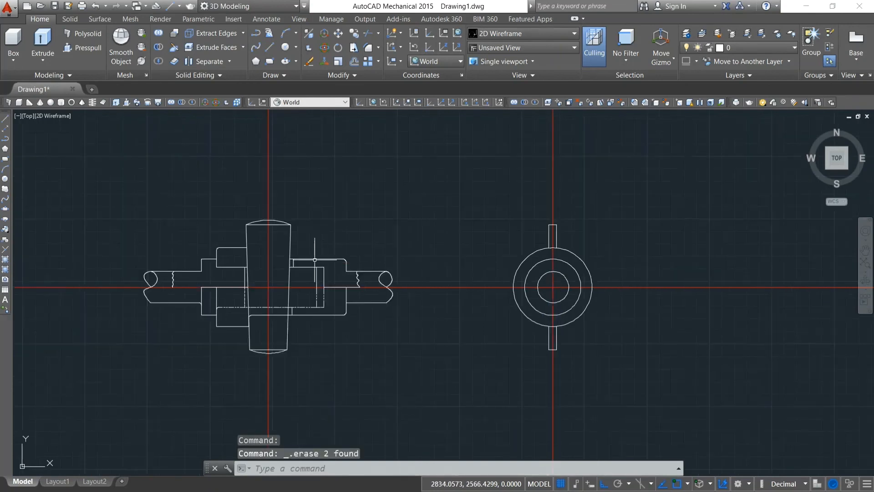
# Hatch the sectioned regions on both sides of the cotter in the front view's upper half with ANSI31
pyautogui.moveTo(357, 238); pyautogui.dragTo(424, 247, button='middle')
pyautogui.write('ha')
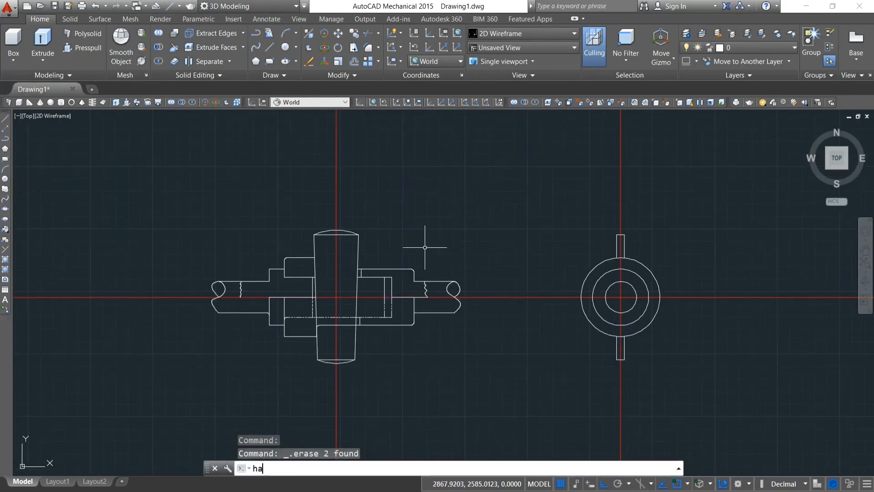
pyautogui.write('t')
pyautogui.press('Return')
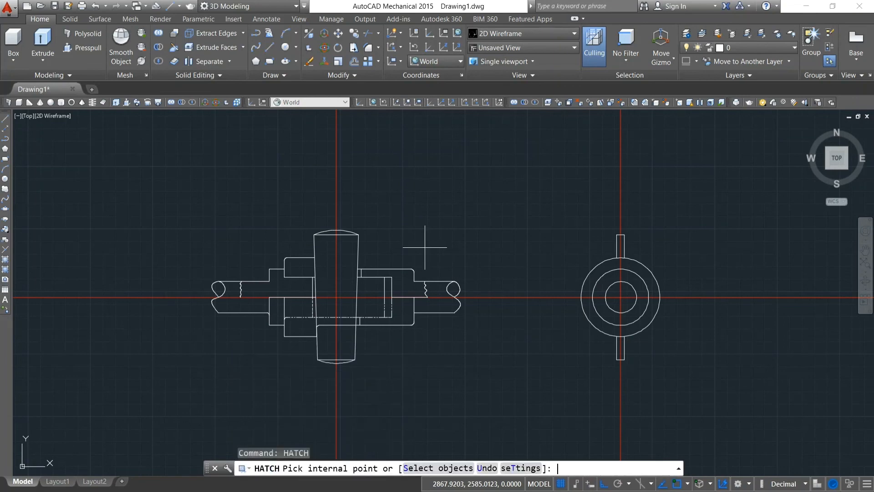
pyautogui.click(294, 267)
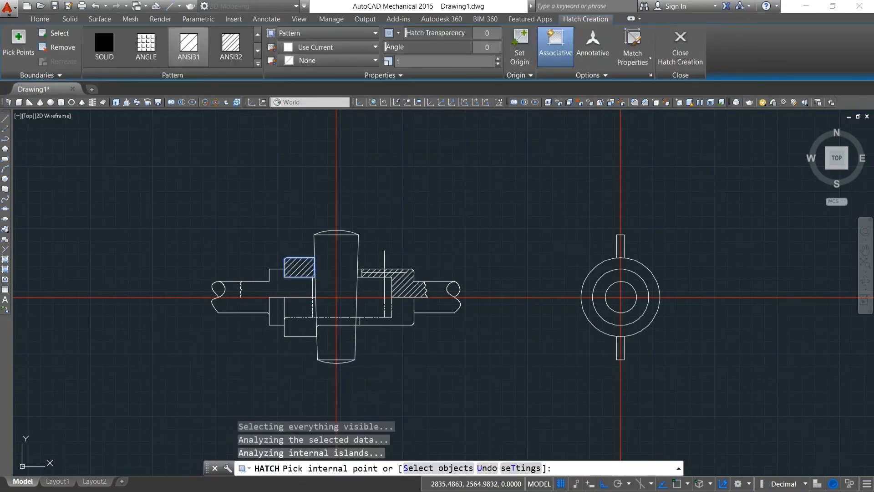
pyautogui.click(381, 282)
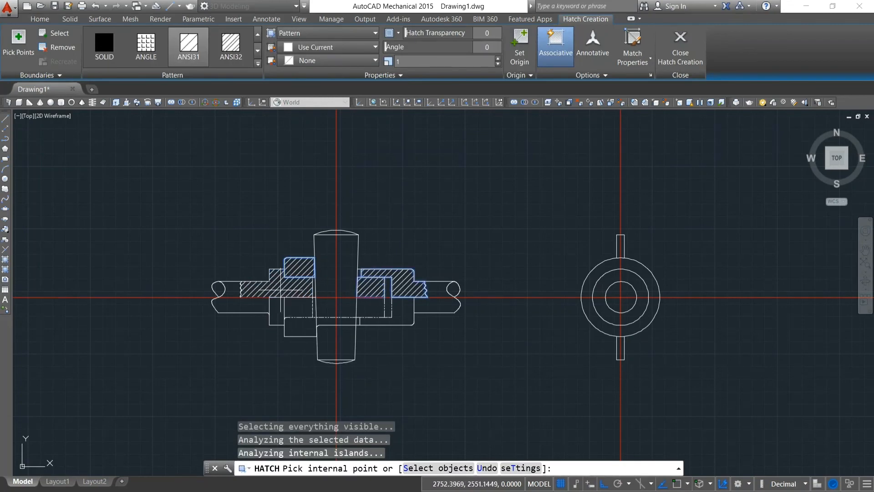
pyautogui.click(281, 290)
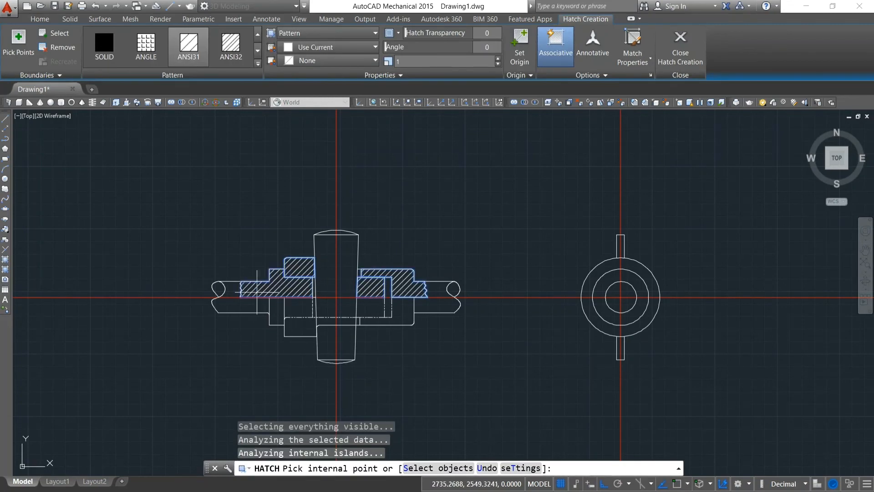
# Add both broken rod ends and the side view's innermost circle to the same ANSI31 hatch
pyautogui.click(217, 290)
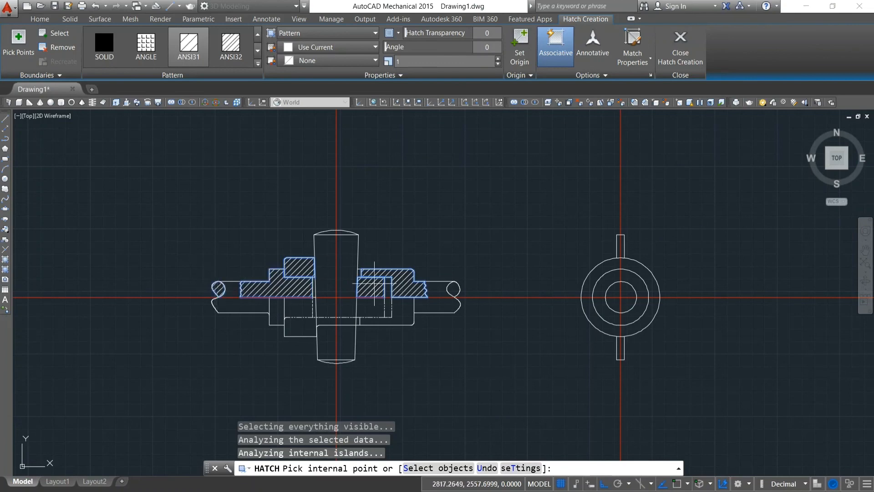
pyautogui.click(454, 288)
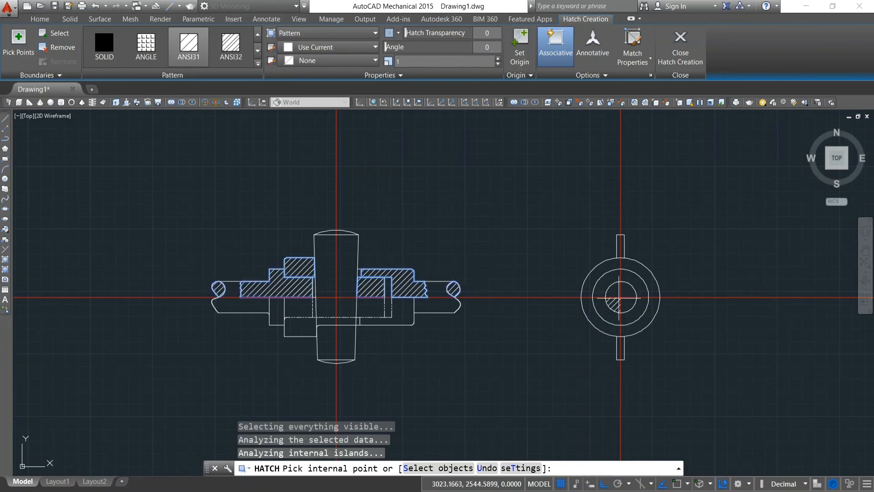
pyautogui.click(616, 292)
pyautogui.click(625, 292)
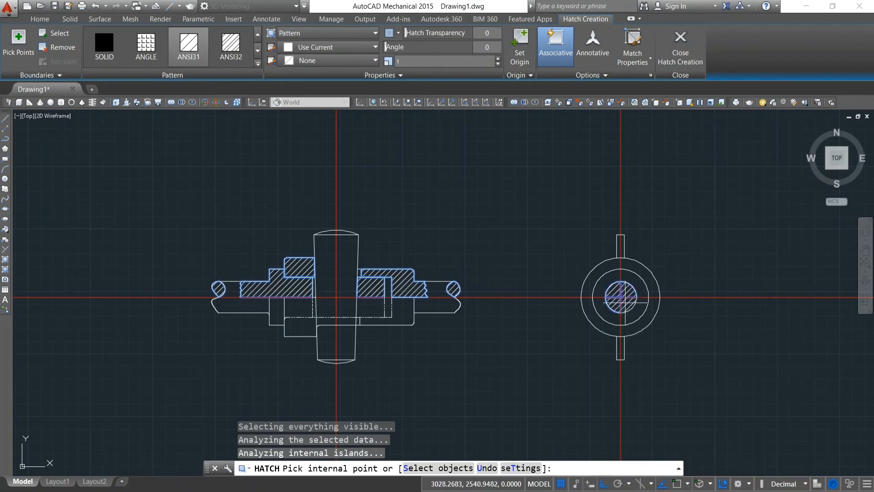
pyautogui.click(625, 303)
pyautogui.press('Return')
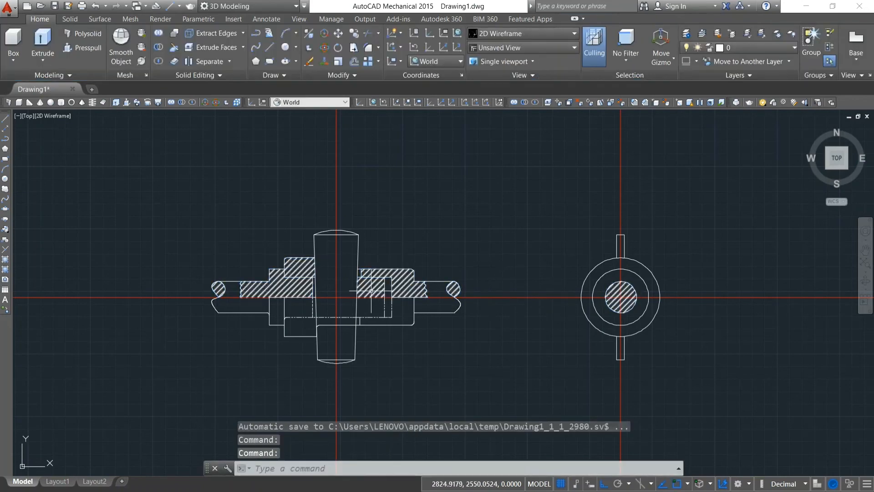
# Explode the hatch covering the front view's sectioned regions
pyautogui.write('x')
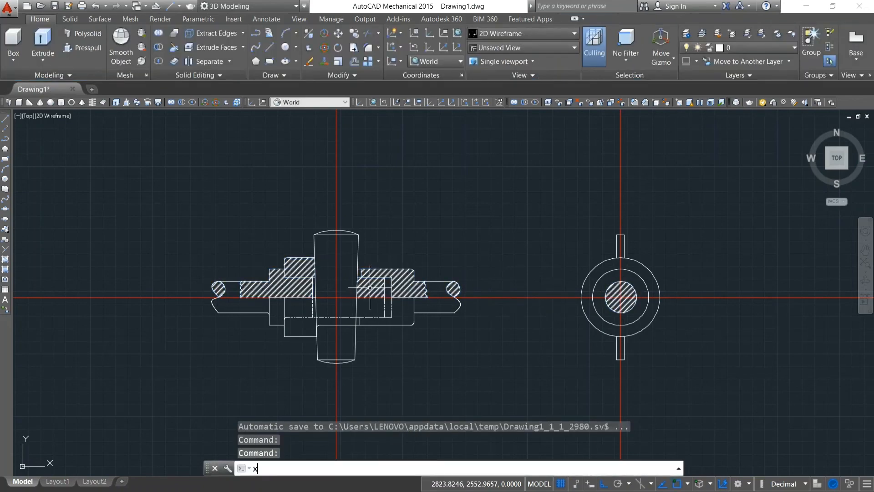
pyautogui.press('Return')
pyautogui.click(370, 287)
pyautogui.press('Return')
pyautogui.scroll(4, 370, 286)
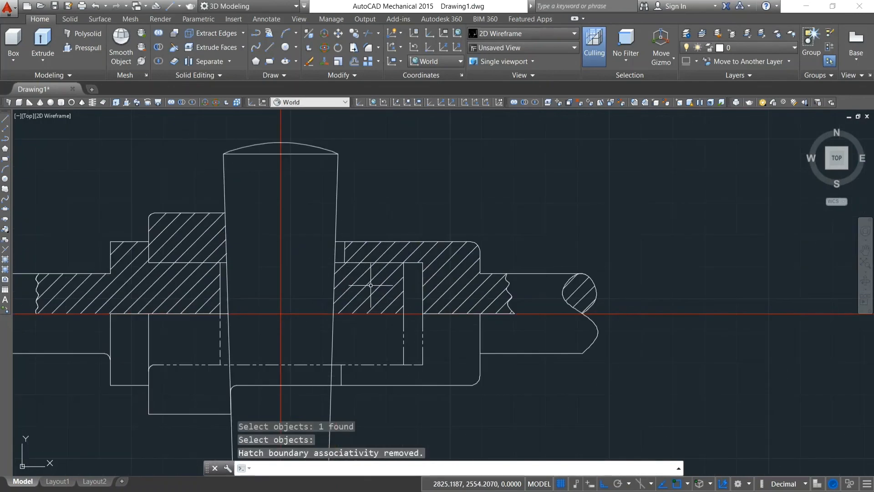
# Examine the exploded hatch lines just right of the cotter by selecting them together and individually
pyautogui.click(382, 288)
pyautogui.press('Escape')
pyautogui.press('Escape')
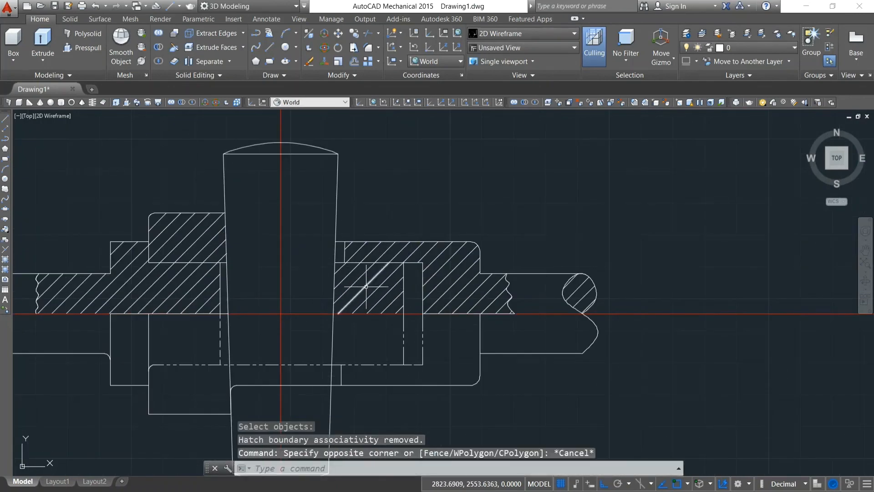
pyautogui.click(370, 286)
pyautogui.click(371, 286)
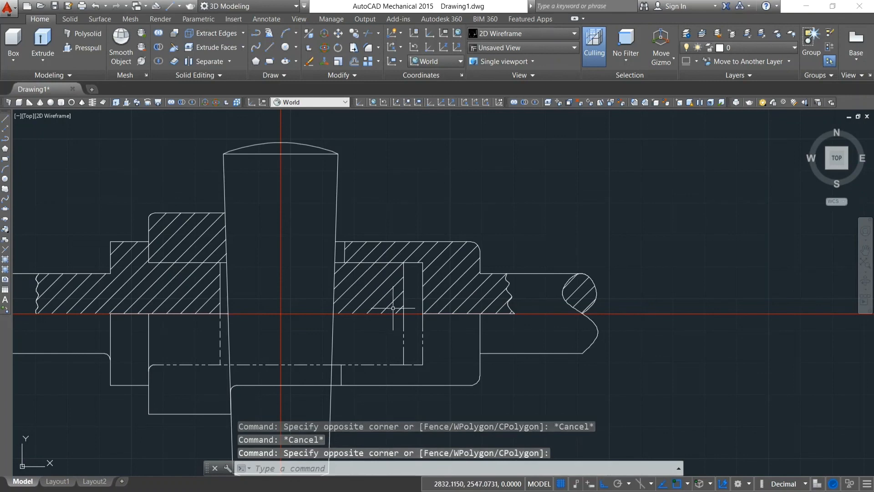
pyautogui.click(393, 308)
pyautogui.click(345, 264)
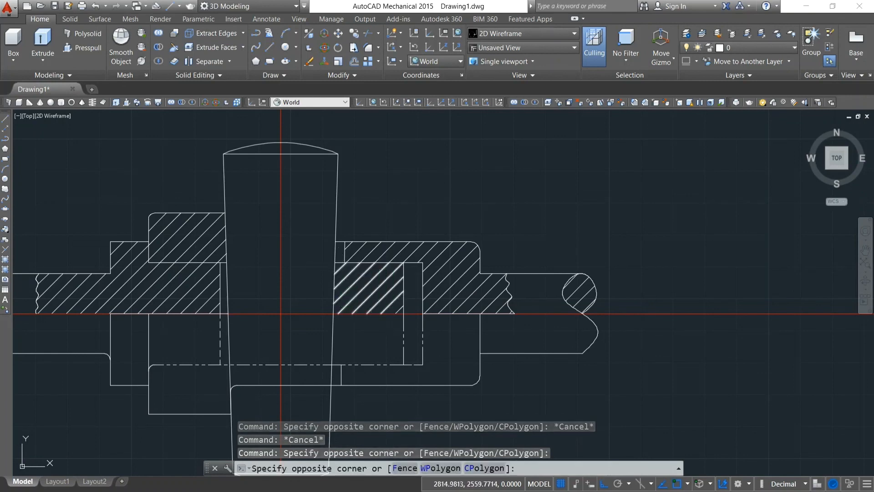
pyautogui.click(380, 299)
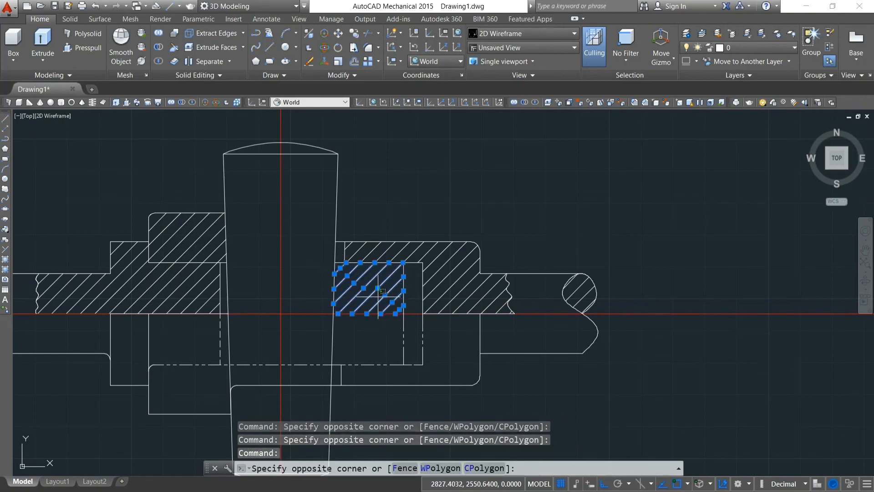
pyautogui.press('Escape')
pyautogui.press('Escape')
pyautogui.scroll(-3, 381, 296)
pyautogui.click(381, 292)
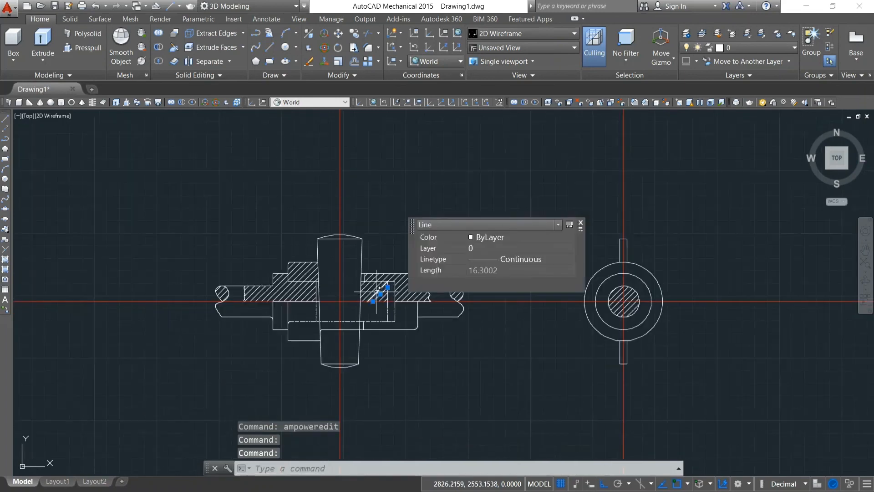
pyautogui.press('Escape')
# Undo the explode and the hatch so the section regions are empty again
pyautogui.hotkey('ctrl', 'z')
pyautogui.hotkey('ctrl', 'z')
pyautogui.hotkey('ctrl', 'z')
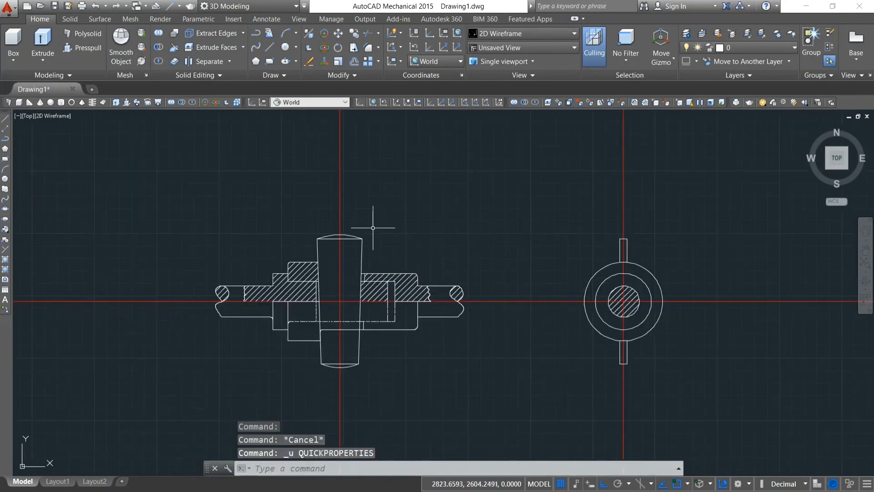
pyautogui.hotkey('ctrl', 'z')
pyautogui.hotkey('ctrl', 'z')
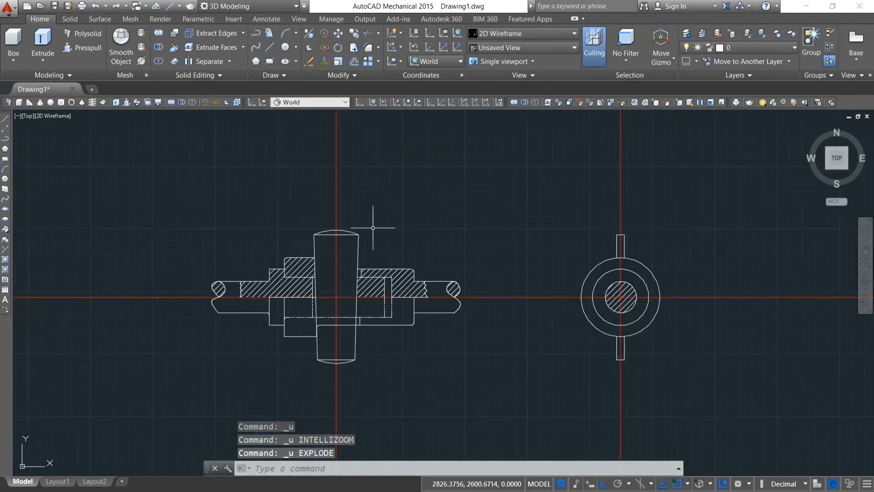
# Hatch the outer section right of the cotter, the rod section left of it and the side view's innermost circle with ANSI31 at angle 0
pyautogui.write('ha')
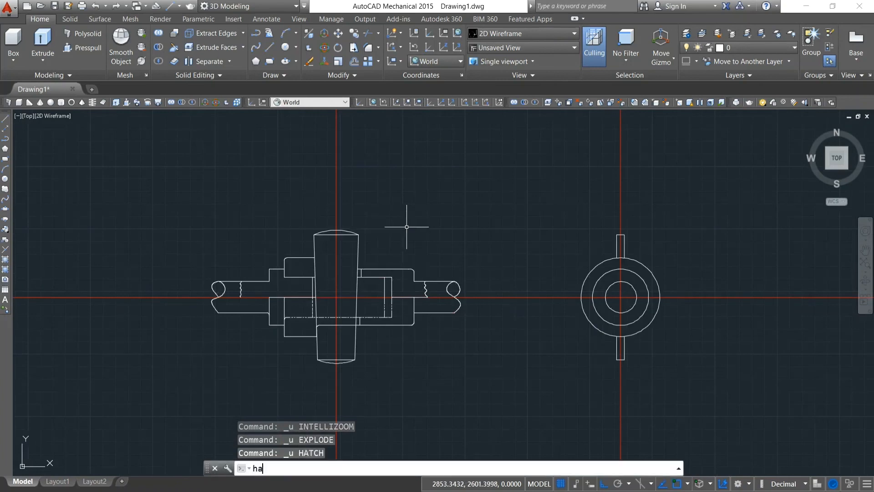
pyautogui.write('tch')
pyautogui.press('Return')
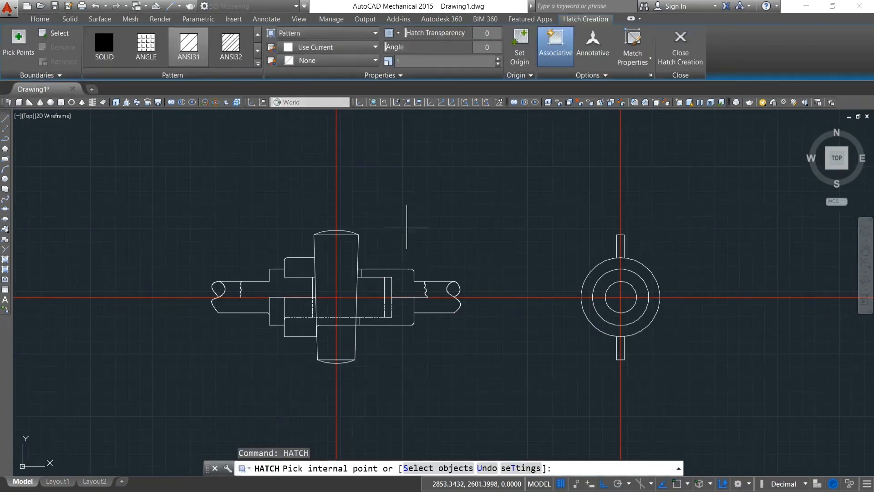
pyautogui.click(402, 287)
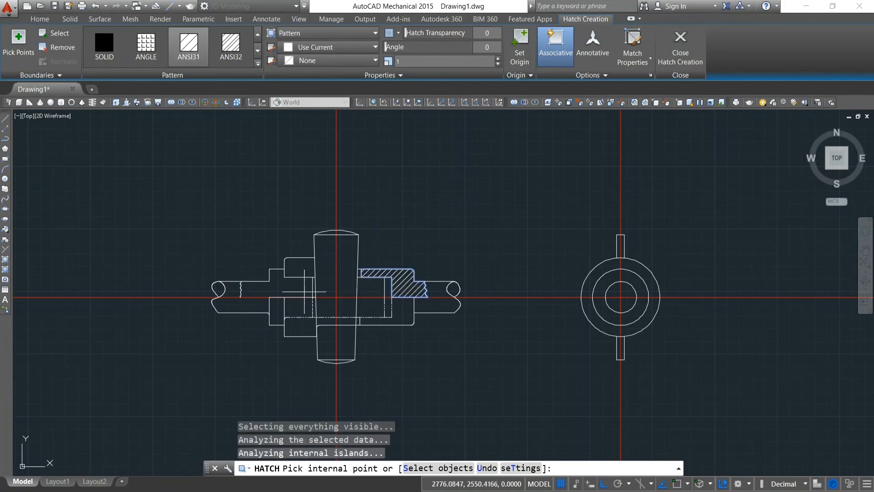
pyautogui.click(280, 290)
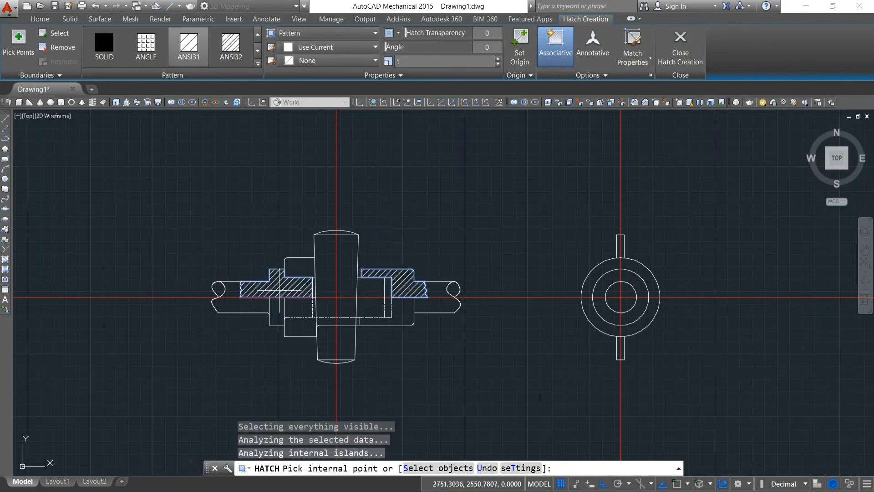
pyautogui.click(627, 291)
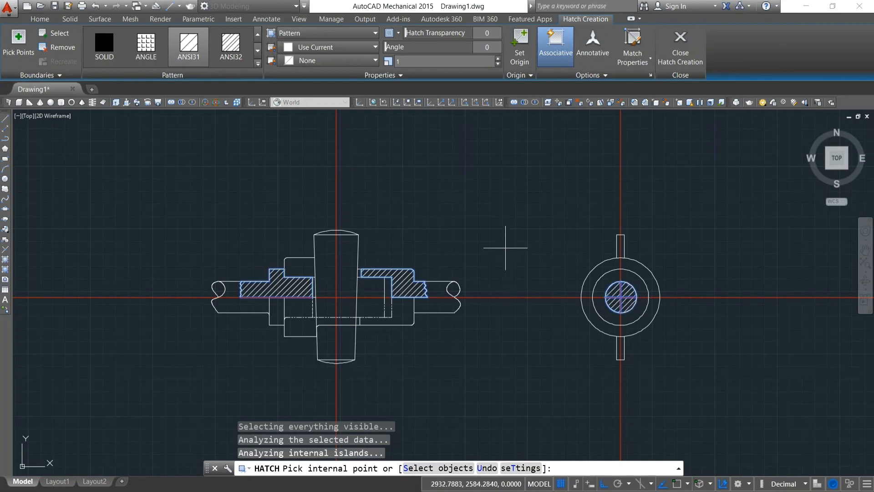
pyautogui.press('Escape')
# Start a separate ANSI31 hatch covering the inner section right of the cotter, the upper collar left of it and both broken rod ends
pyautogui.write('HAt')
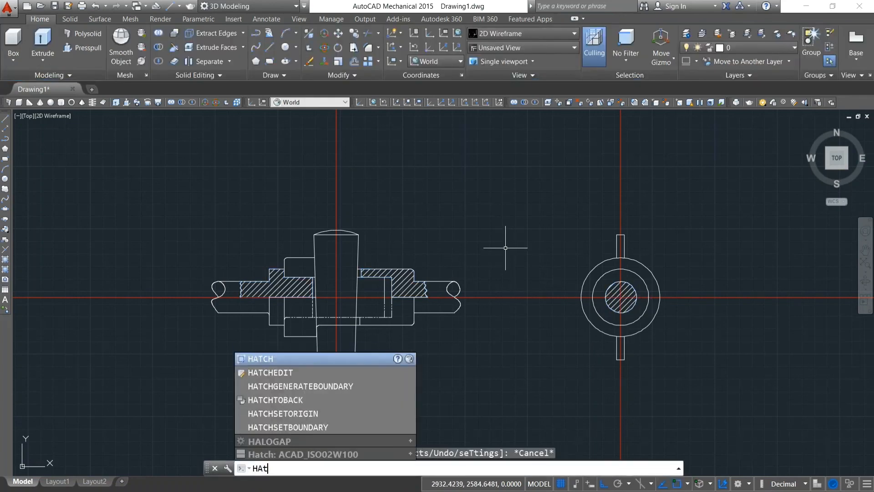
pyautogui.press('Return')
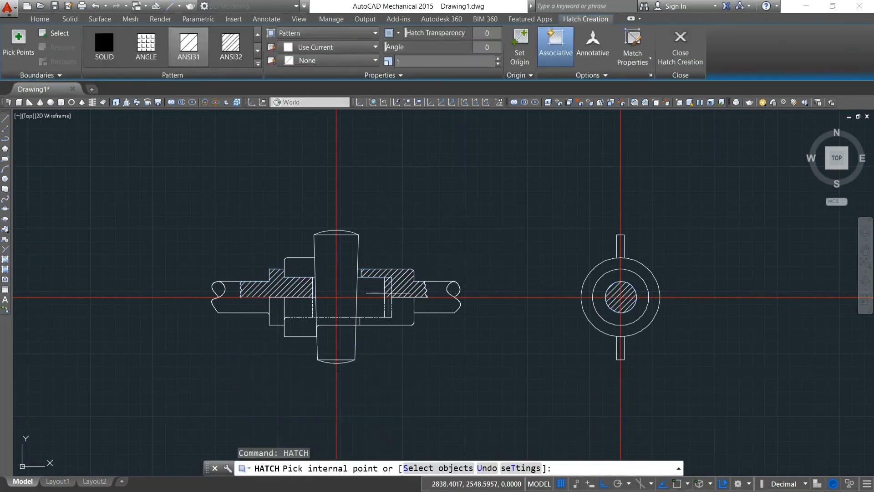
pyautogui.click(373, 282)
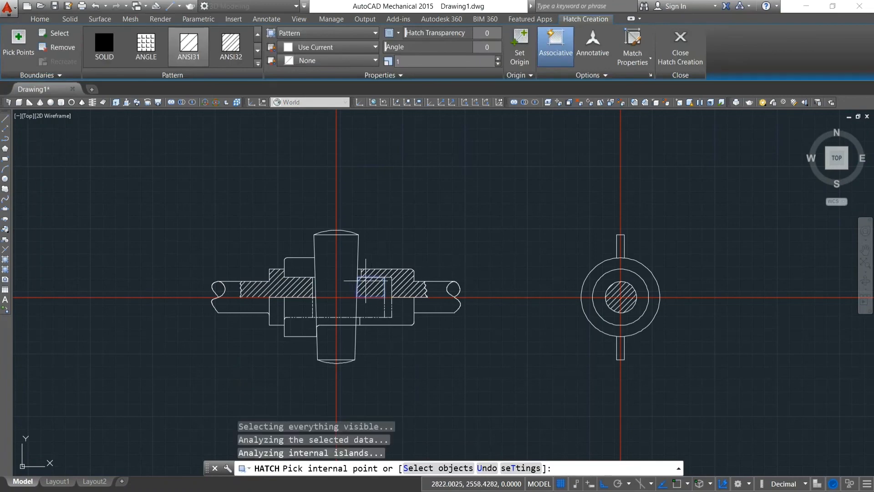
pyautogui.click(310, 270)
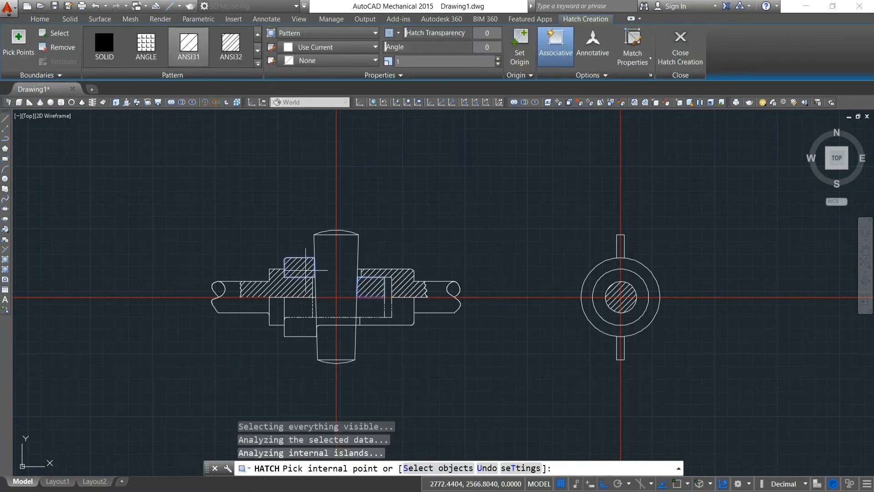
pyautogui.click(219, 289)
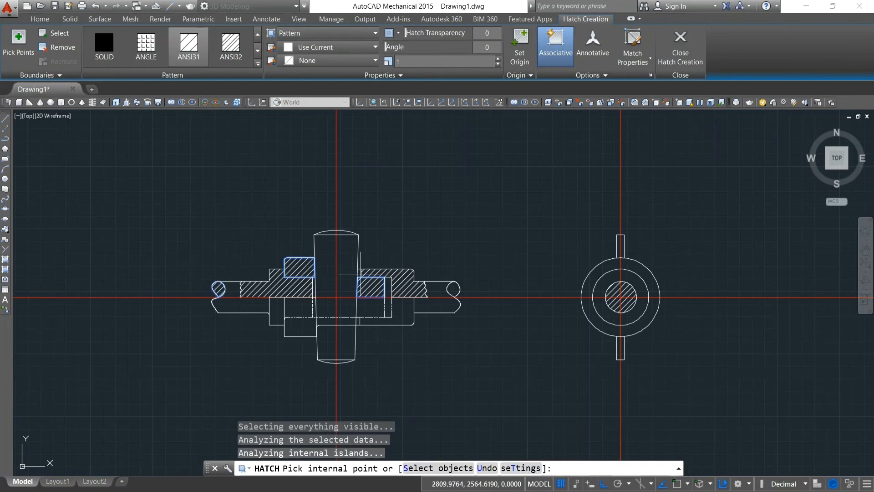
pyautogui.click(453, 288)
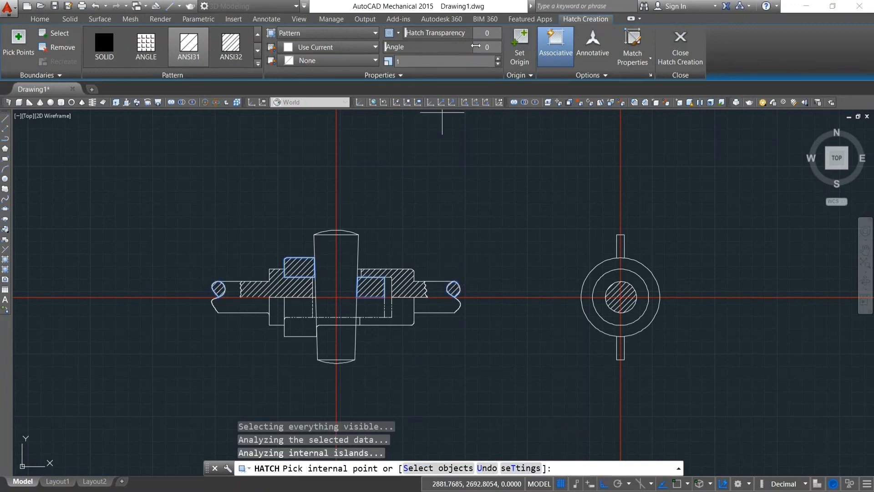
# Try a hatch angle of 45 for these regions, settle on 90 and finish the hatch
pyautogui.click(491, 48)
pyautogui.write('45')
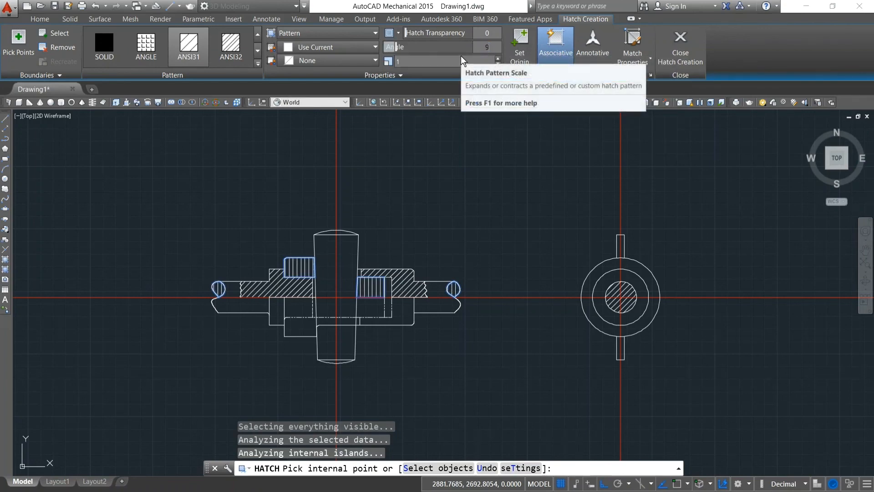
pyautogui.write('90')
pyautogui.press('Return')
pyautogui.press('Escape')
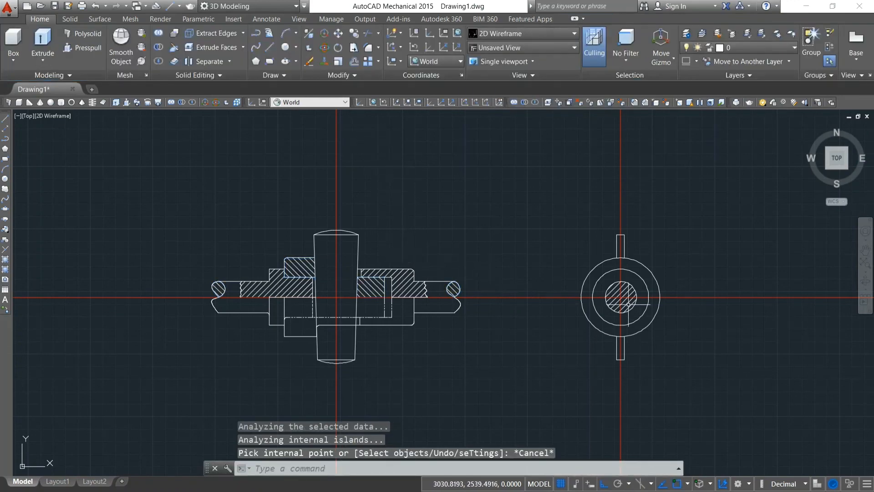
pyautogui.moveTo(498, 330); pyautogui.dragTo(468, 297, button='middle')
pyautogui.scroll(2, 467, 298)
pyautogui.scroll(-2, 467, 298)
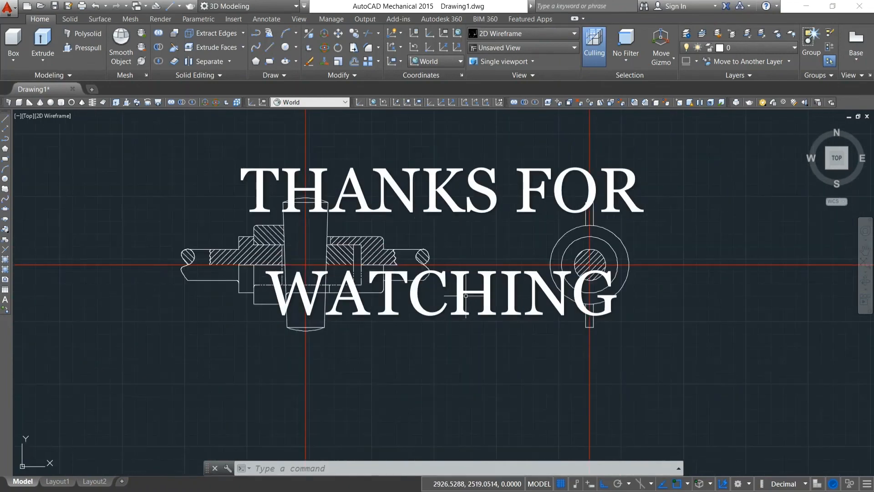